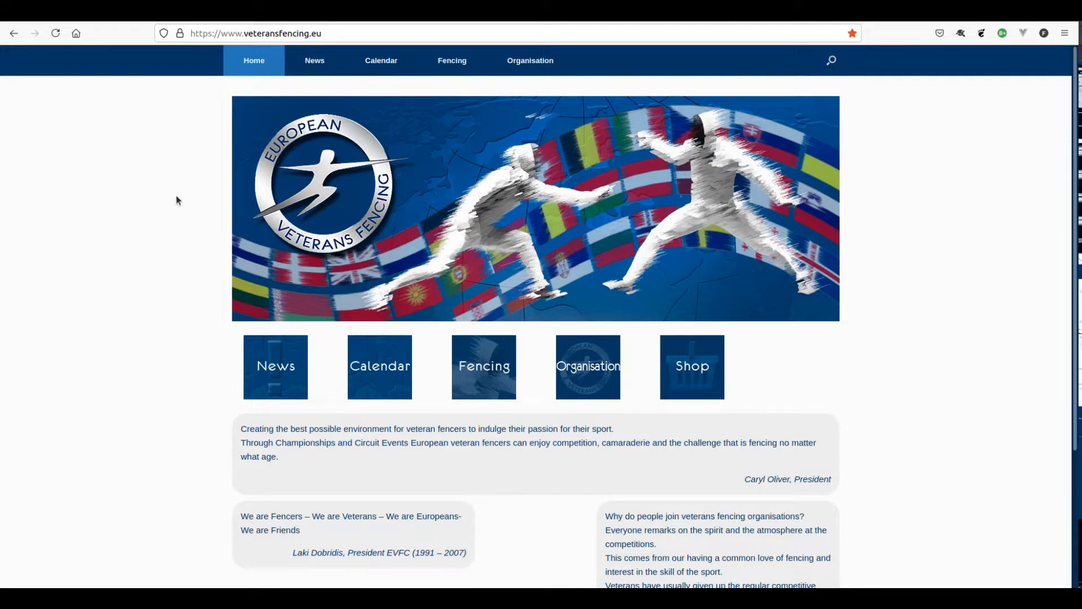
- Go to the Calendar and scroll to the European Veterans Championships 2022 in Hamburg, 25–29 May
click(278, 35)
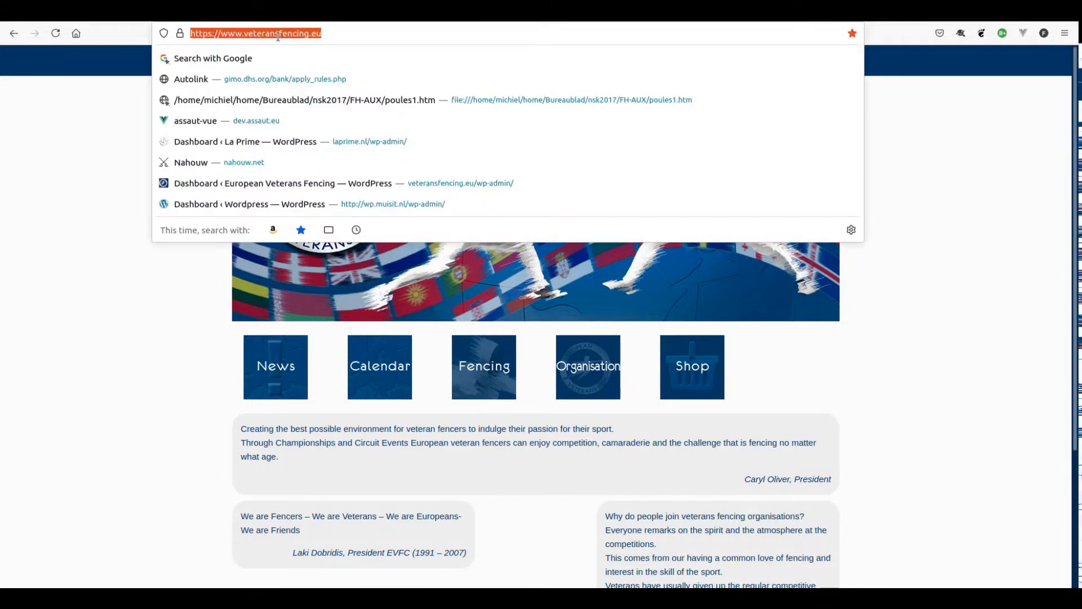
click(100, 140)
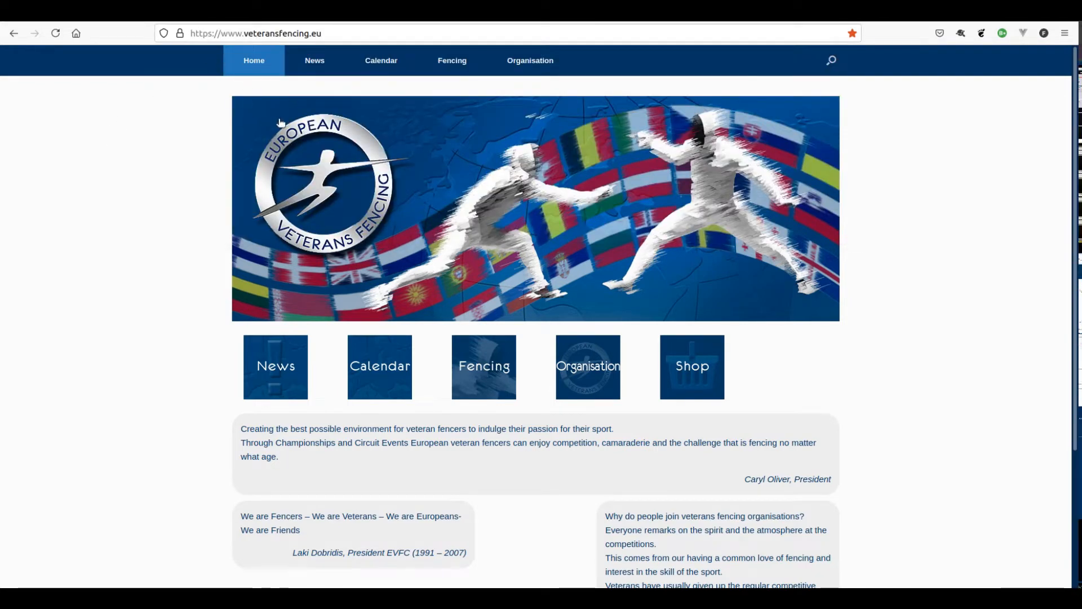
click(384, 65)
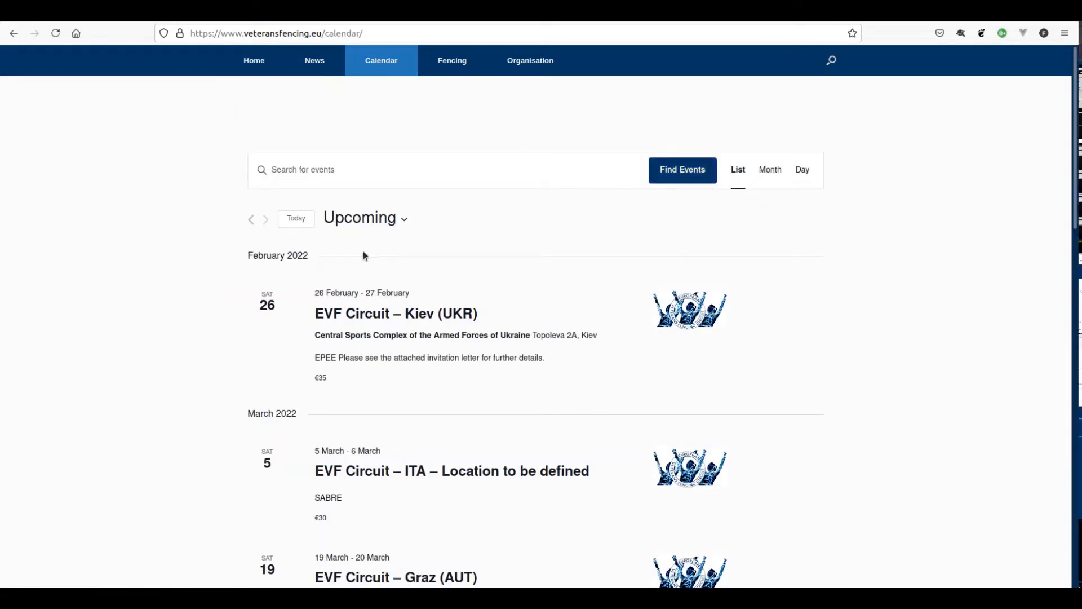
scroll(209, 325, down, 6)
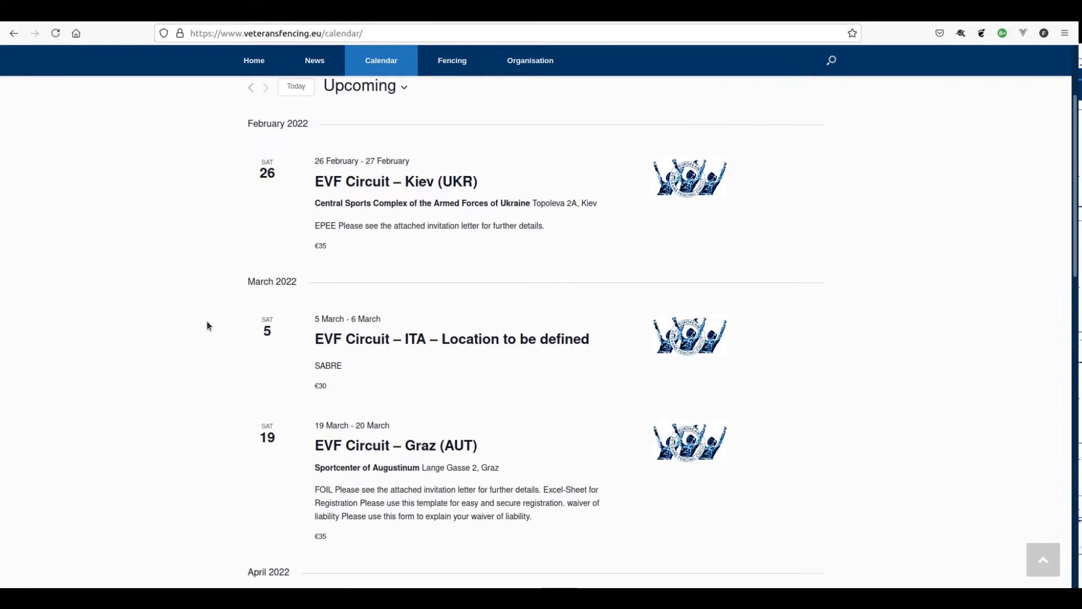
scroll(210, 323, down, 5)
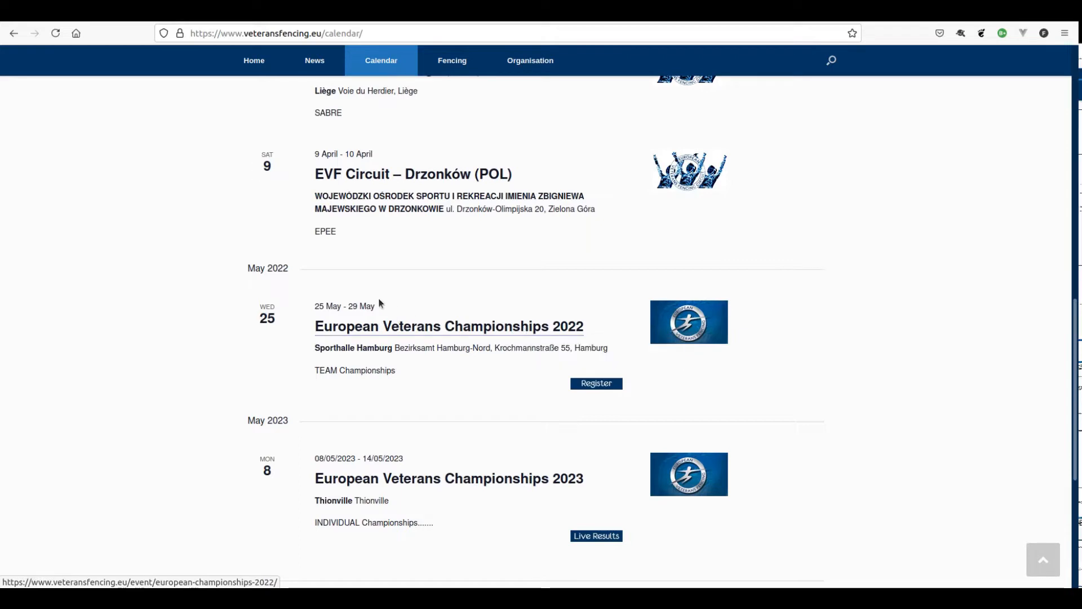
- Start registration for Hamburg 2022 and log in with the saved head-of-delegation account
click(602, 383)
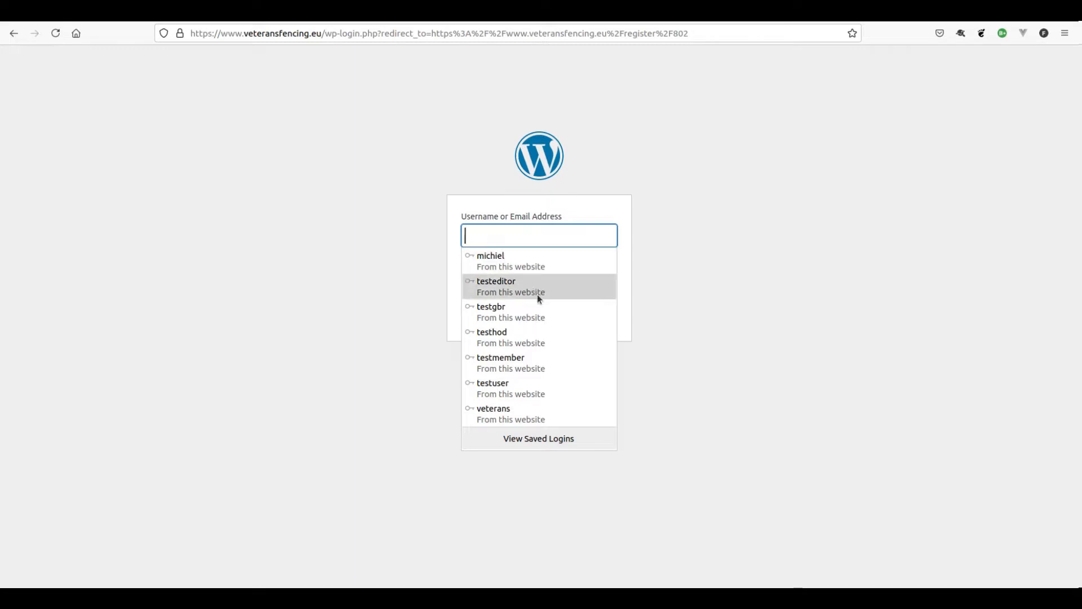
click(503, 336)
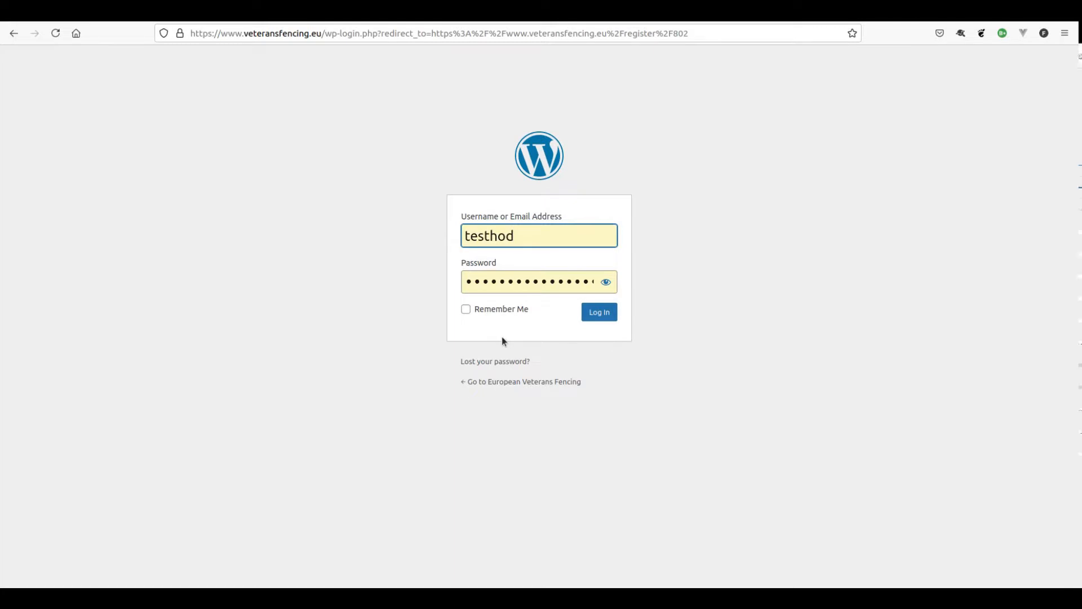
click(606, 317)
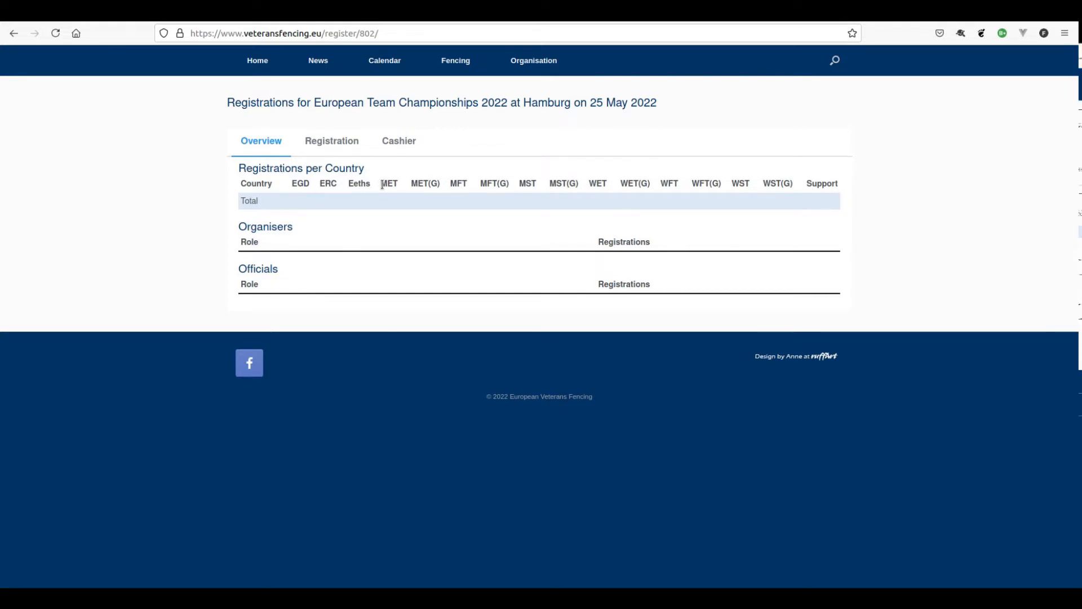
drag(381, 185, 796, 188)
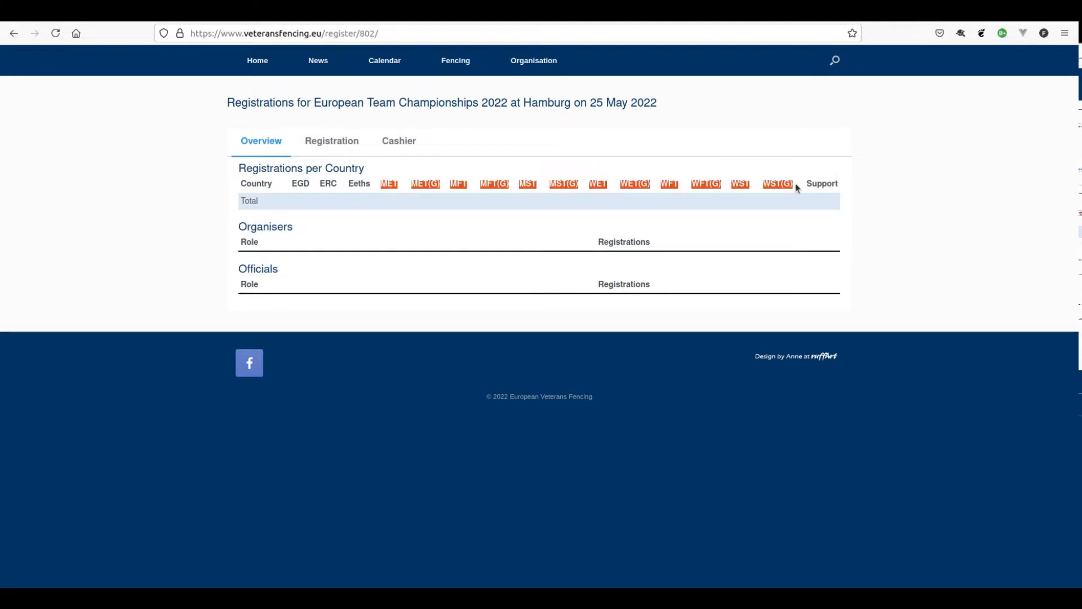
click(408, 192)
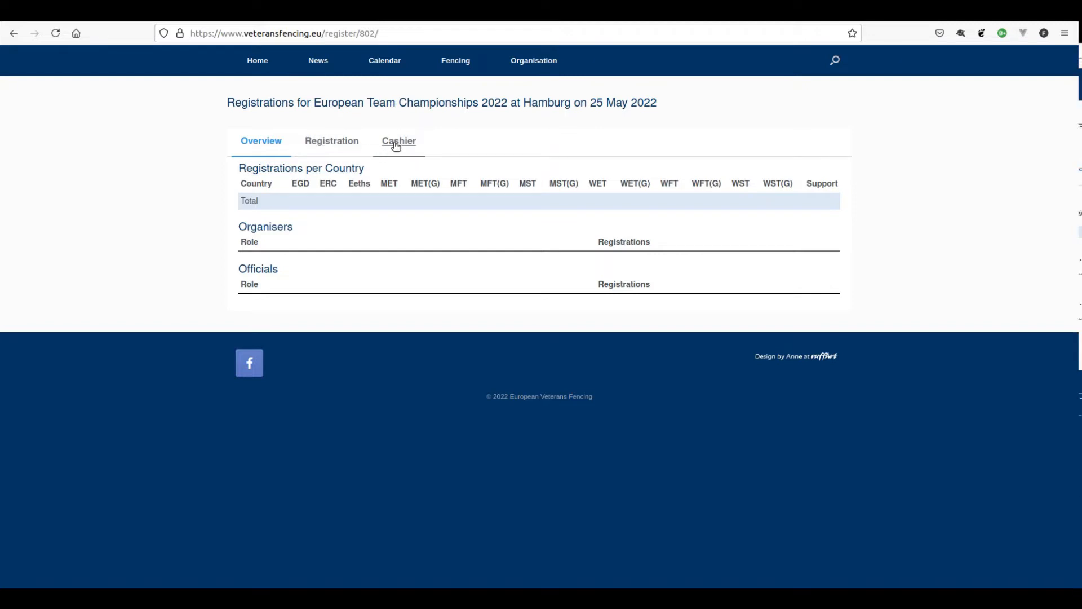
- On Testonia's Registration tab, search fencers trying 'a', 'b', then 'd', which lists two matches
click(342, 144)
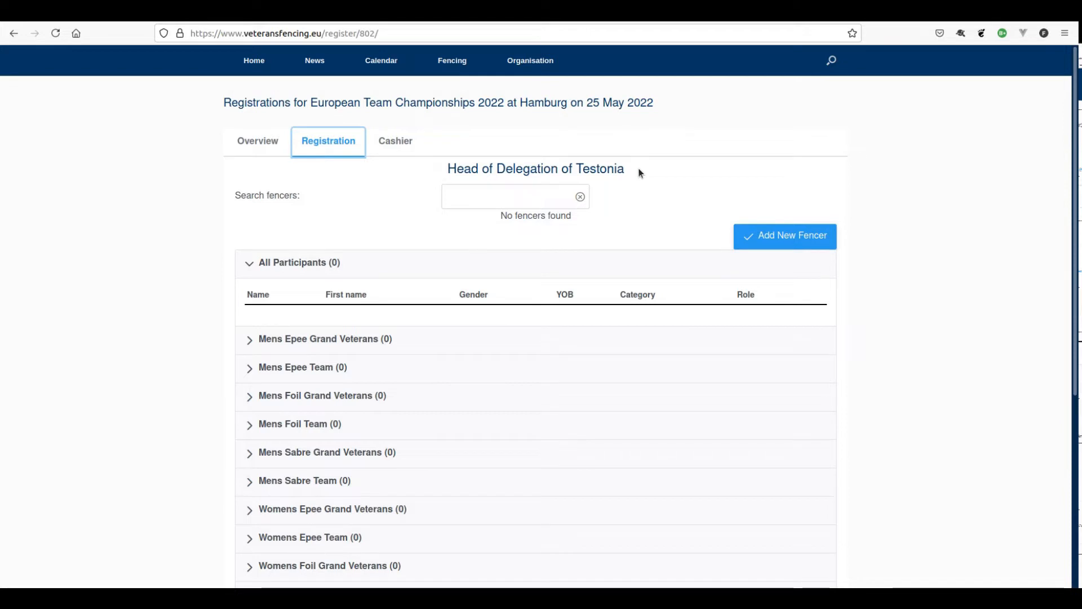
click(535, 196)
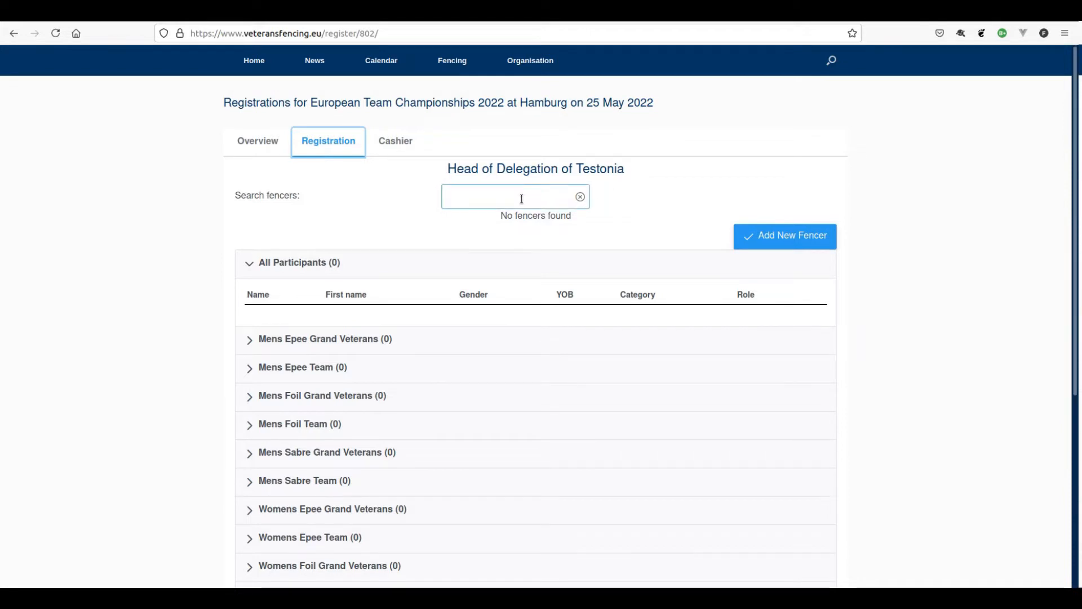
click(522, 198)
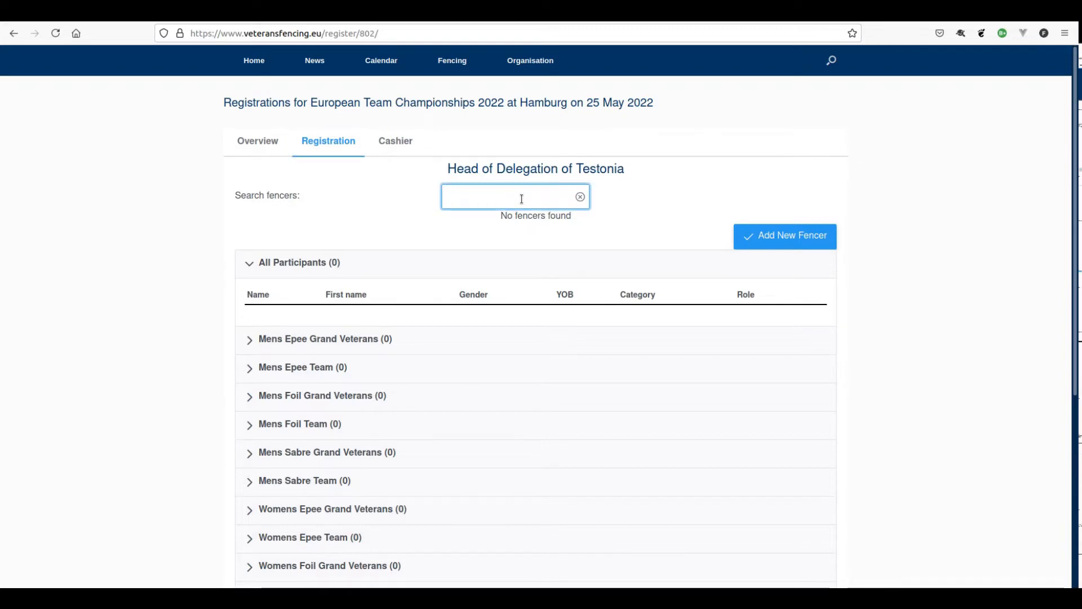
text(a)
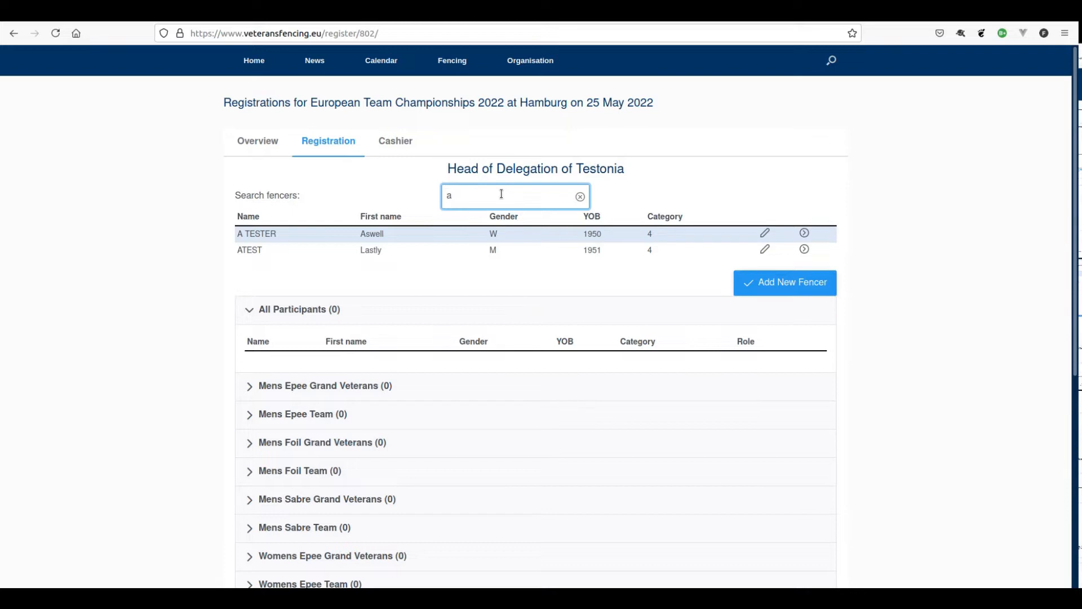
key(BackSpace)
text(b)
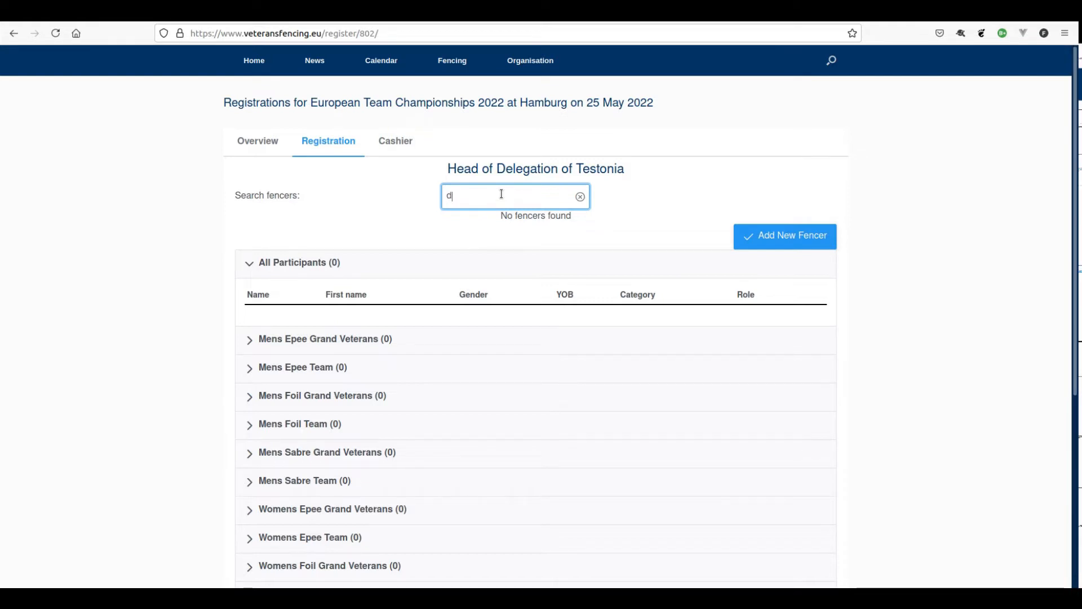
key(BackSpace)
text(d)
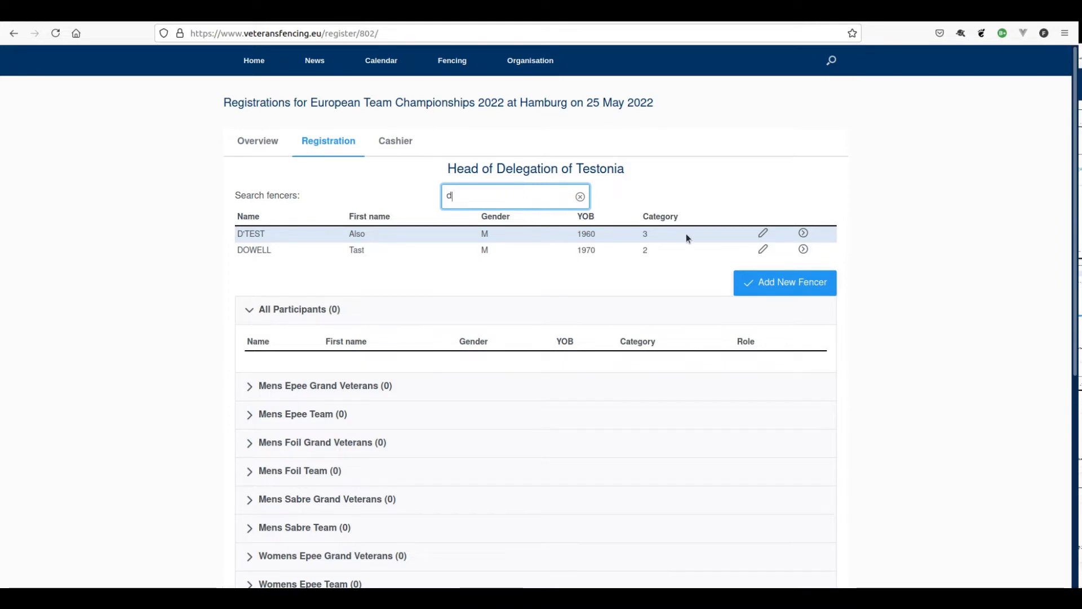
- Add a new male test fencer with surname and first name, born 1970-01-01, and save
click(771, 288)
click(327, 287)
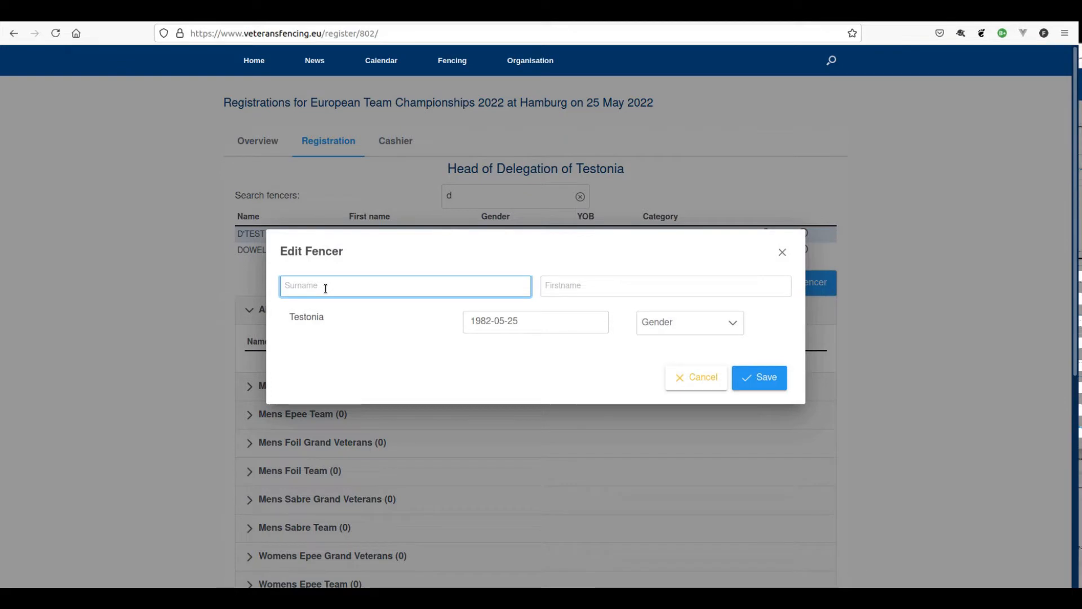
text(Done)
key(Tab)
text(Testing)
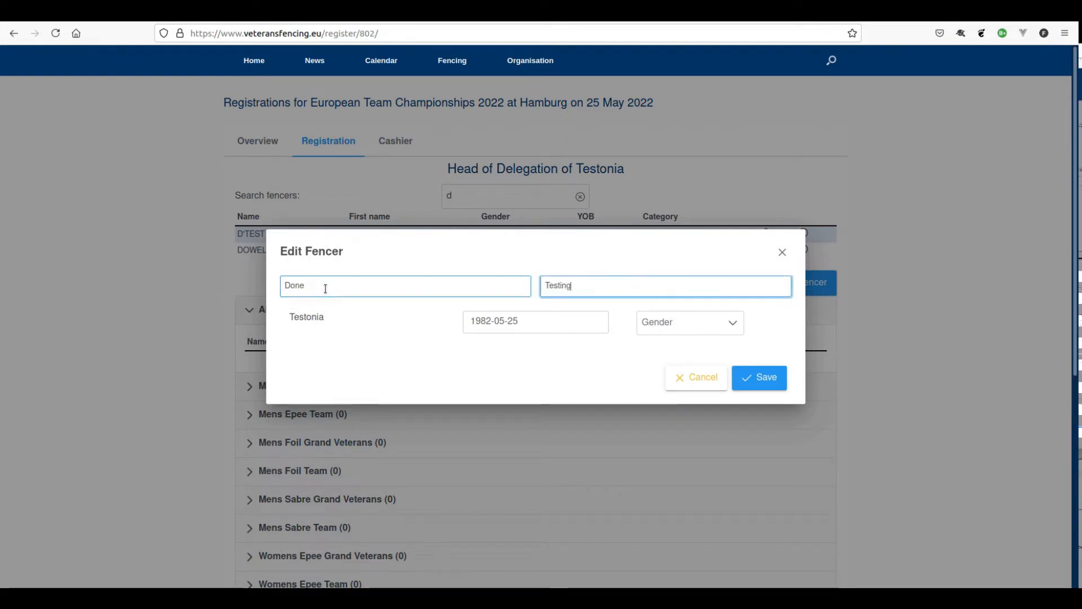
key(Tab)
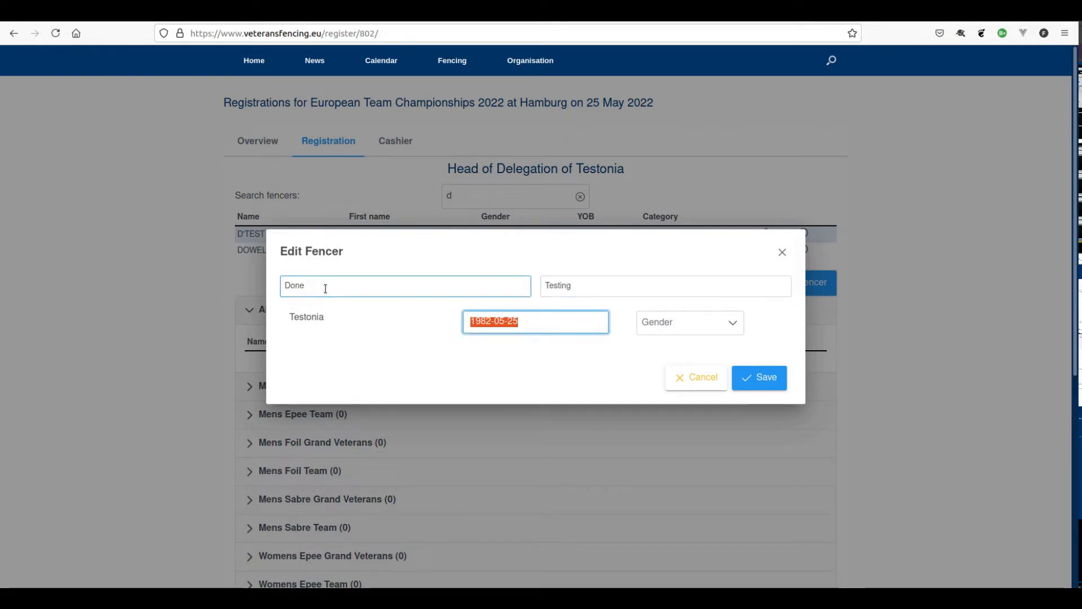
text(1970-mm-dd)
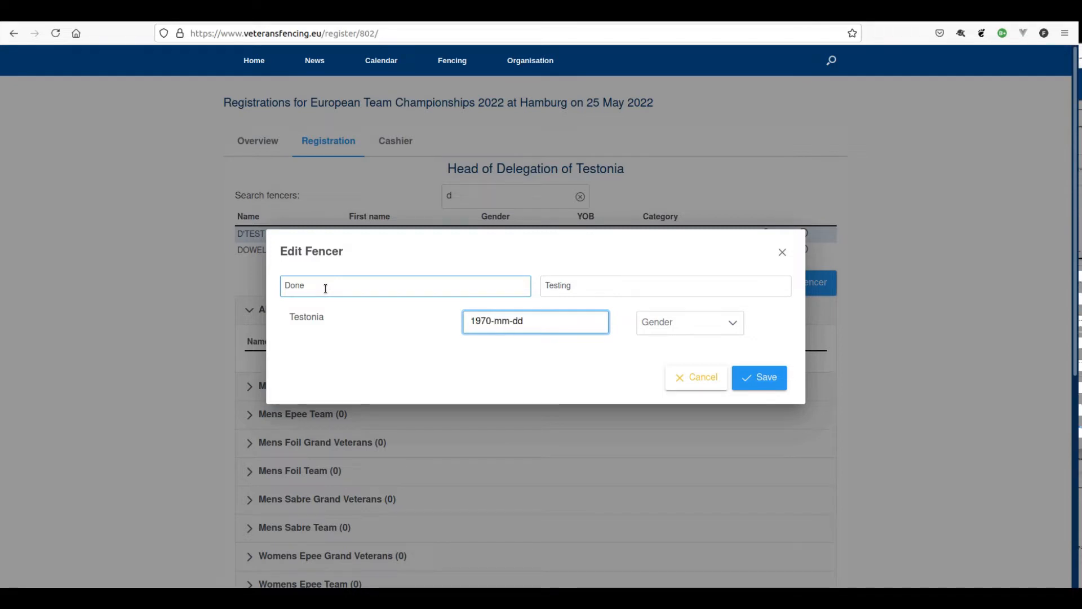
text(01-01)
key(Tab)
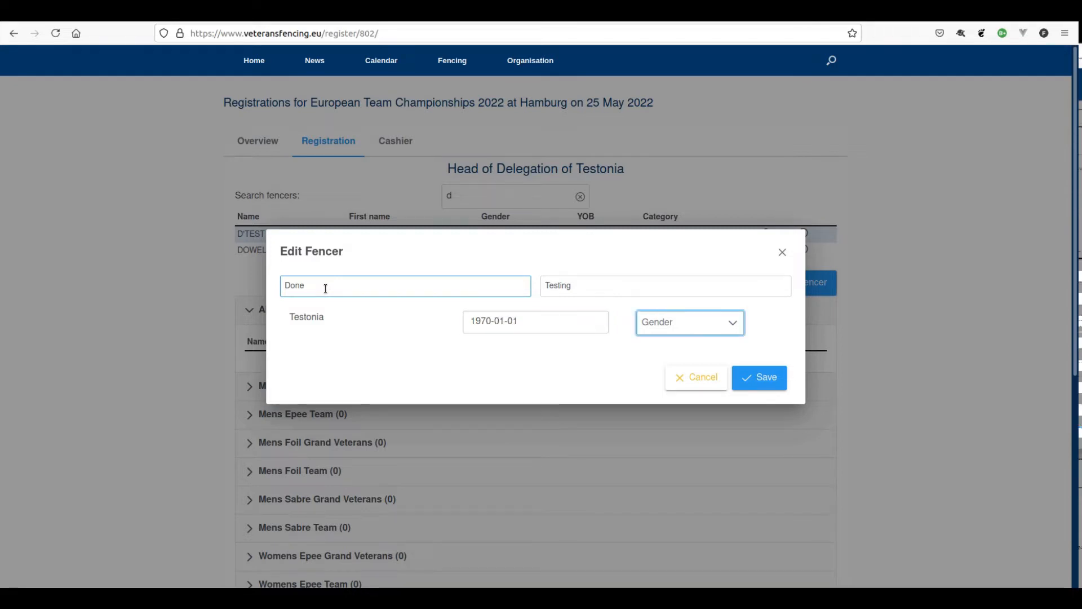
key(m)
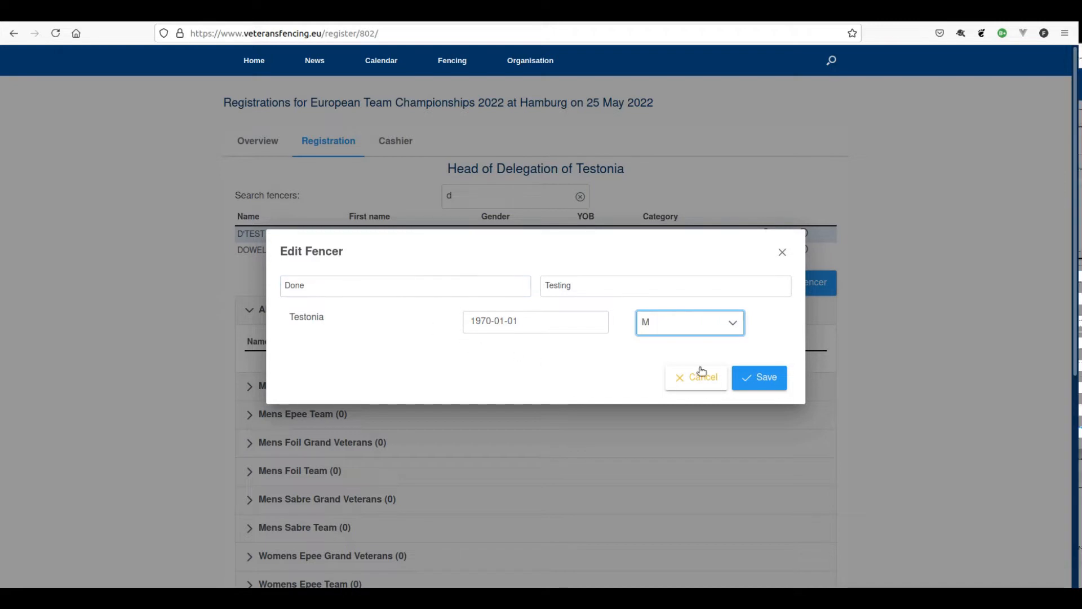
click(763, 375)
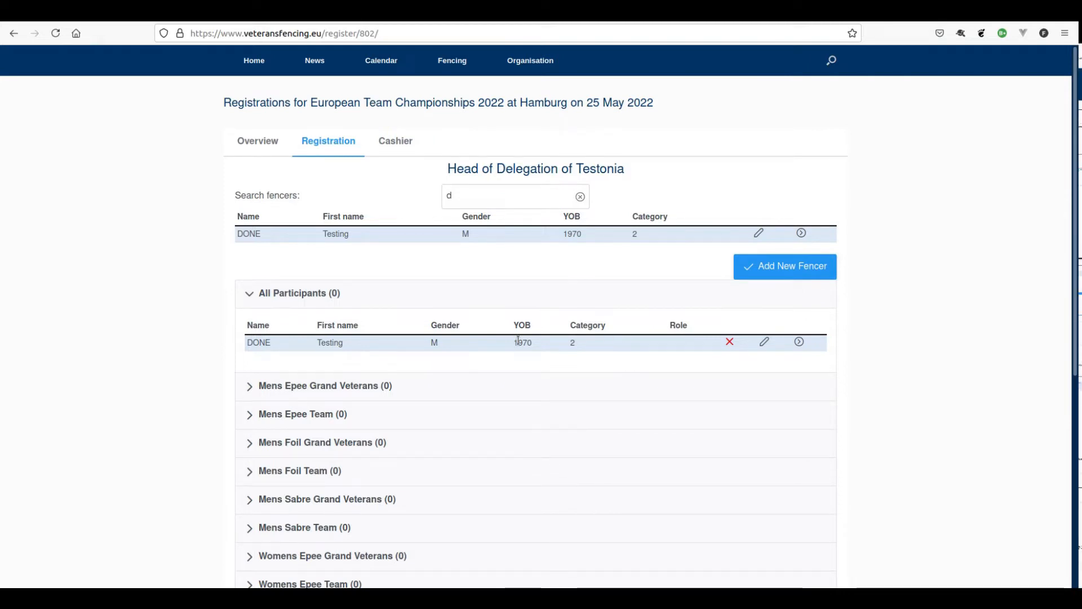
click(773, 267)
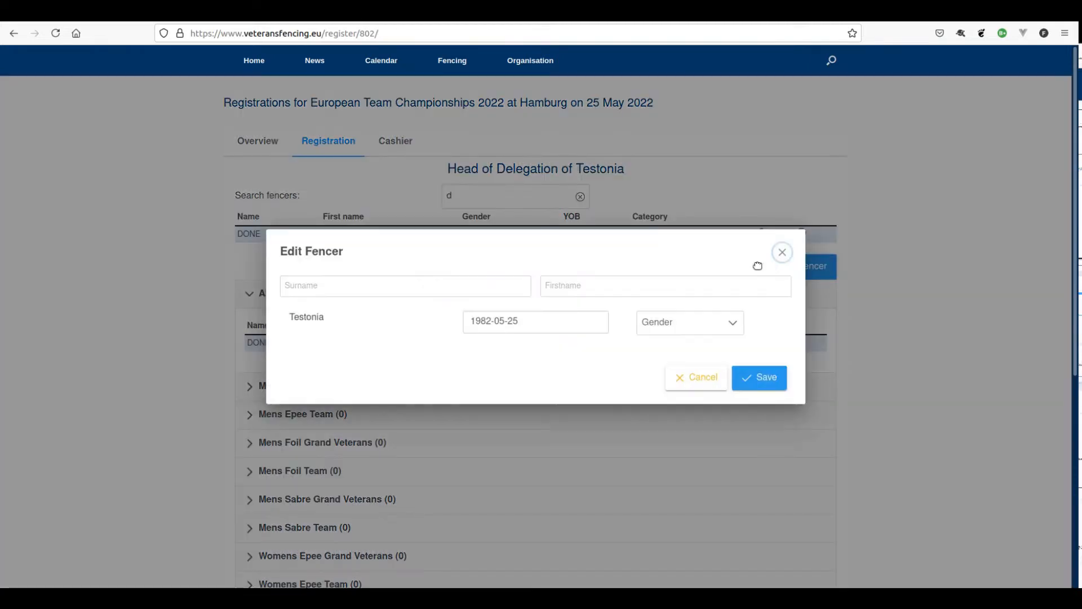
click(439, 289)
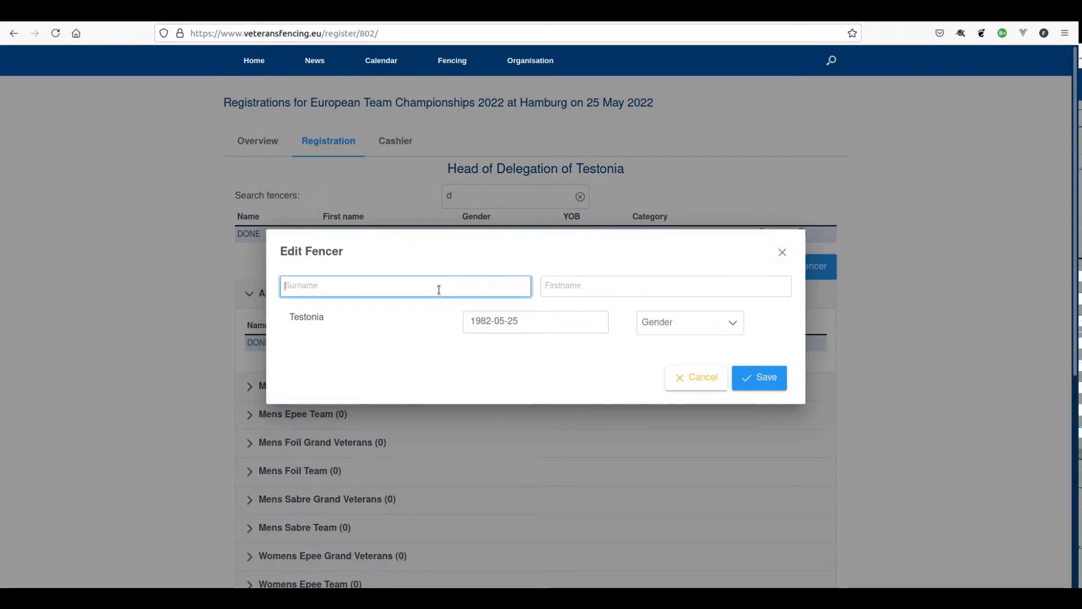
text(Demo)
key(Tab)
text(Fencer)
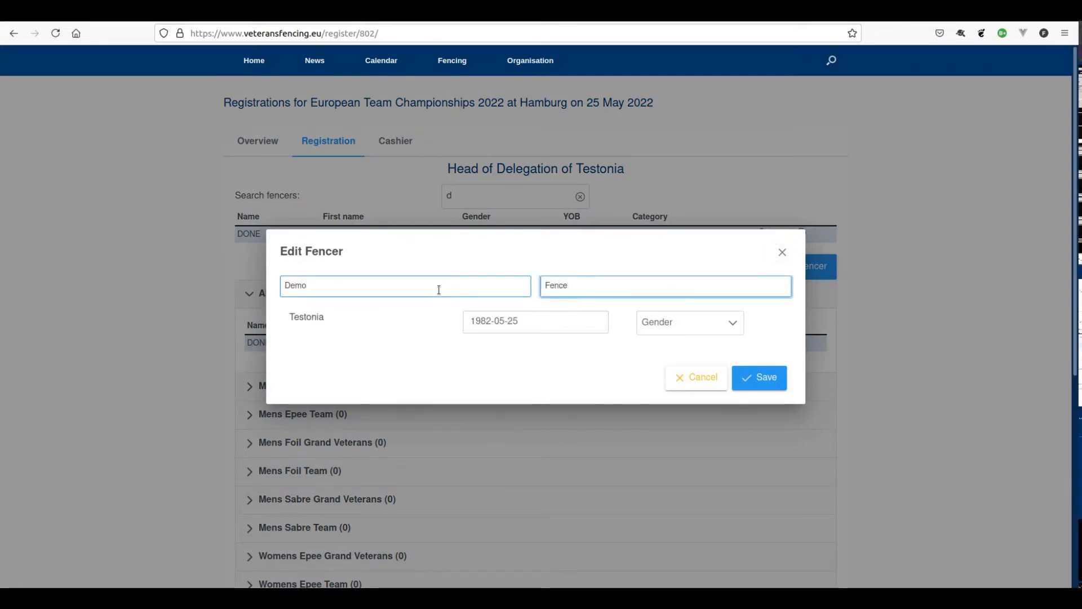
key(Tab)
text(1920-01-01)
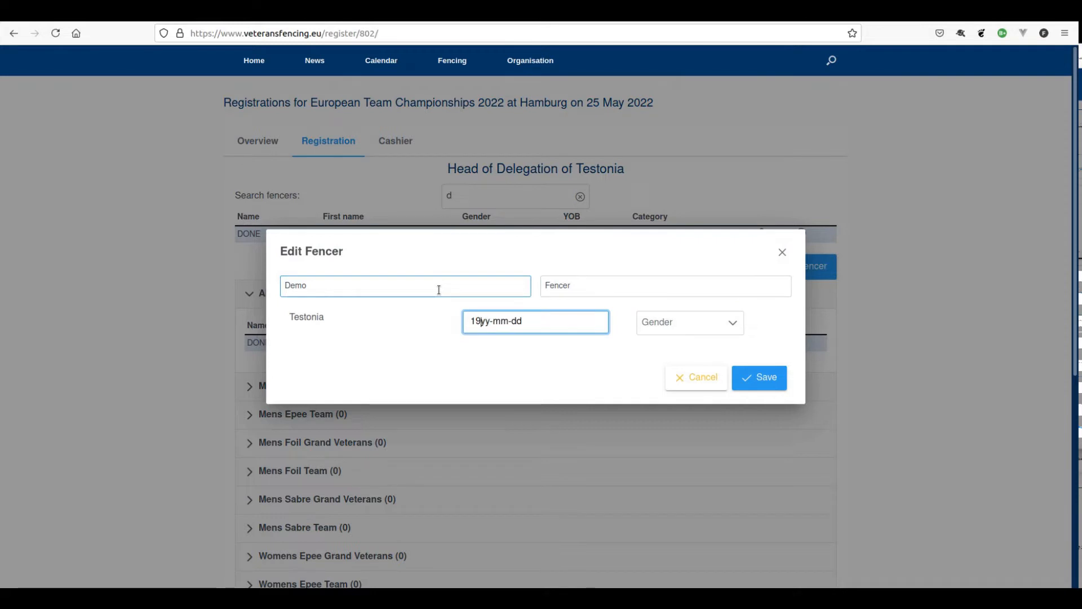
key(Tab)
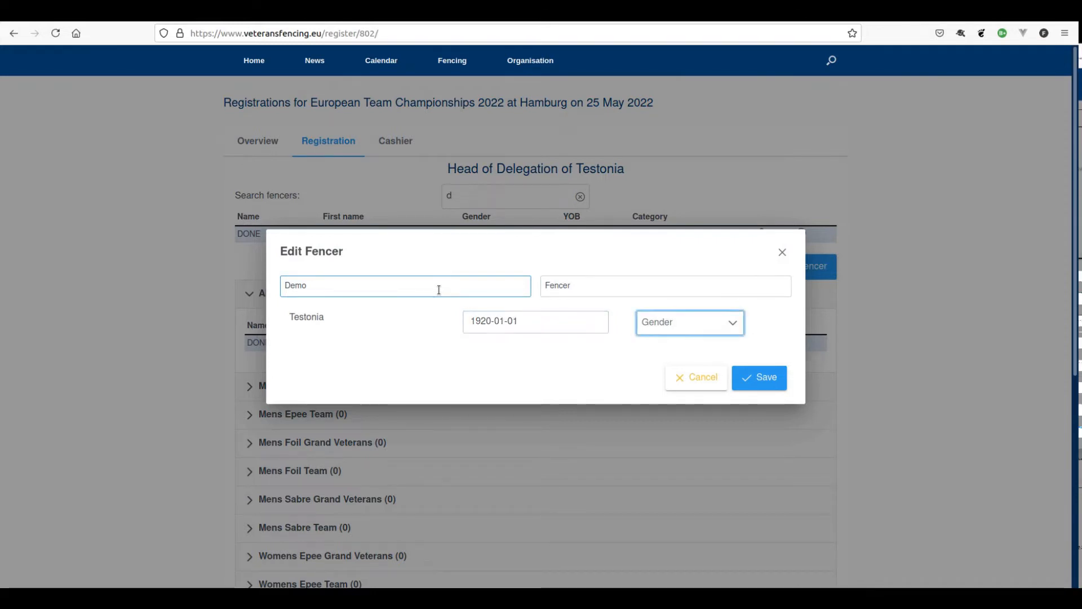
key(m)
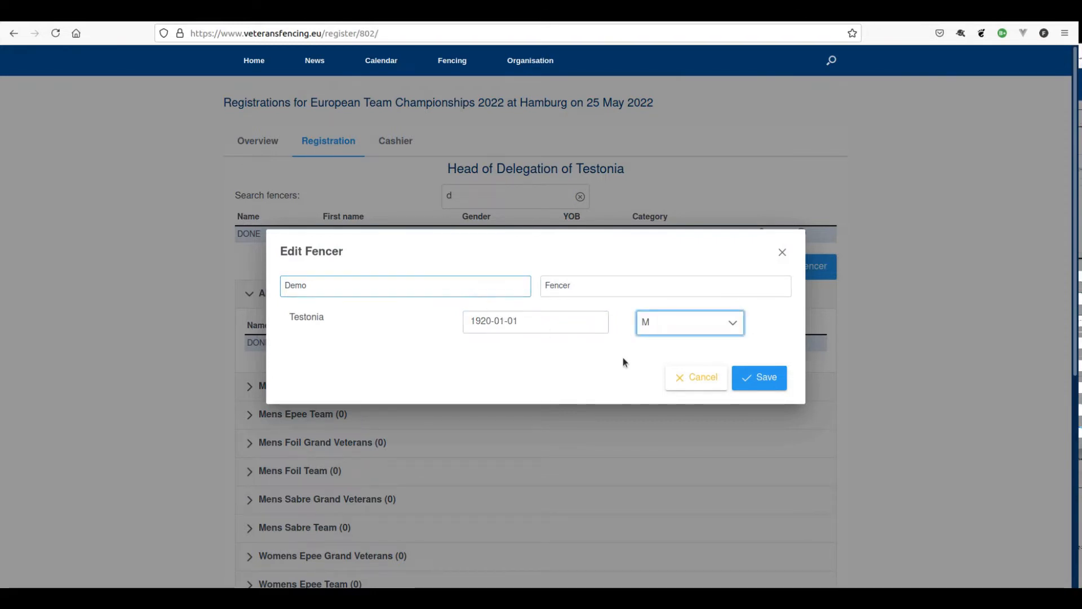
click(765, 385)
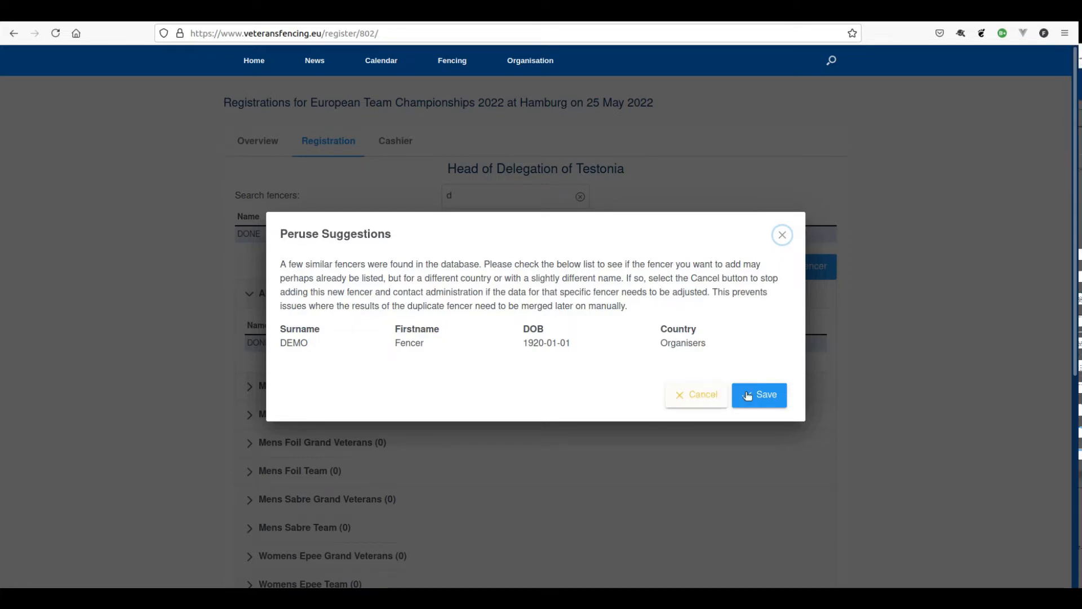
click(700, 397)
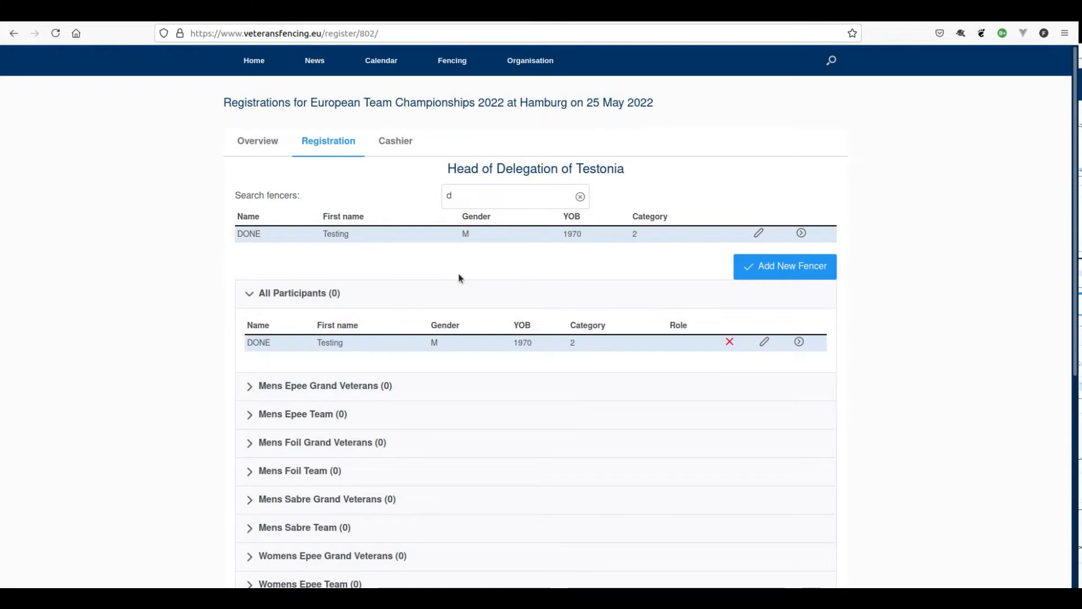
- Edit the 1970-born fencer, replacing one surname letter with 'A' and setting gender to W
click(470, 197)
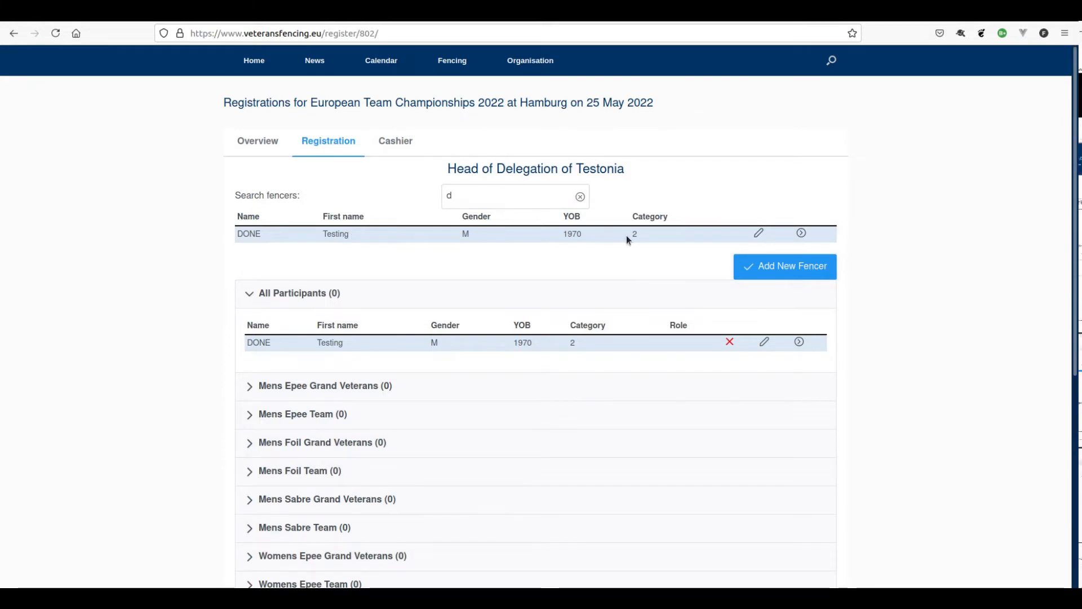
click(758, 236)
click(354, 287)
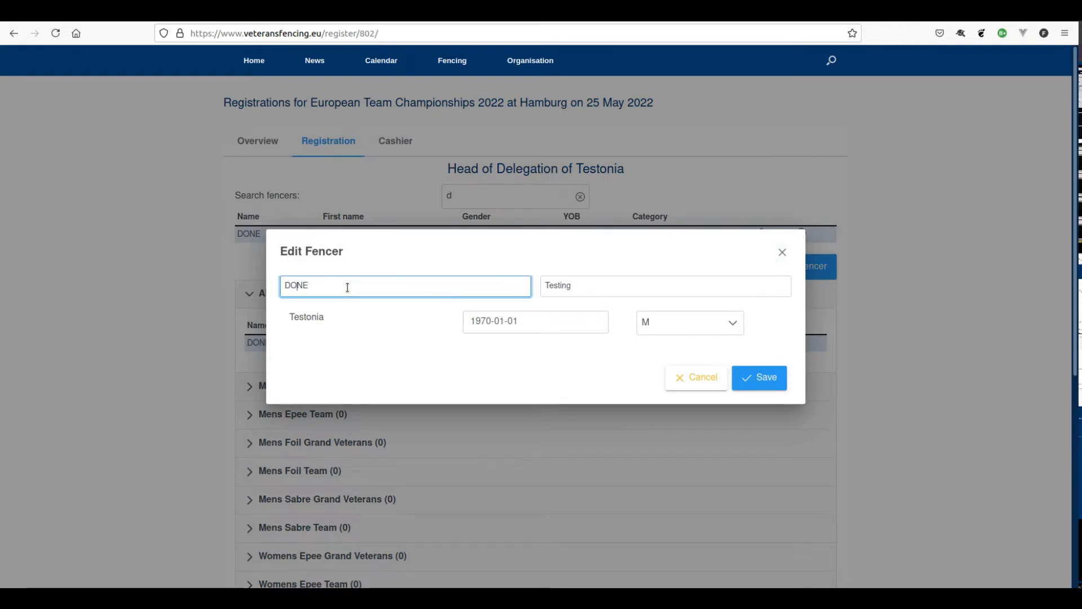
key(Left)
key(Left)
key(BackSpace)
text(A)
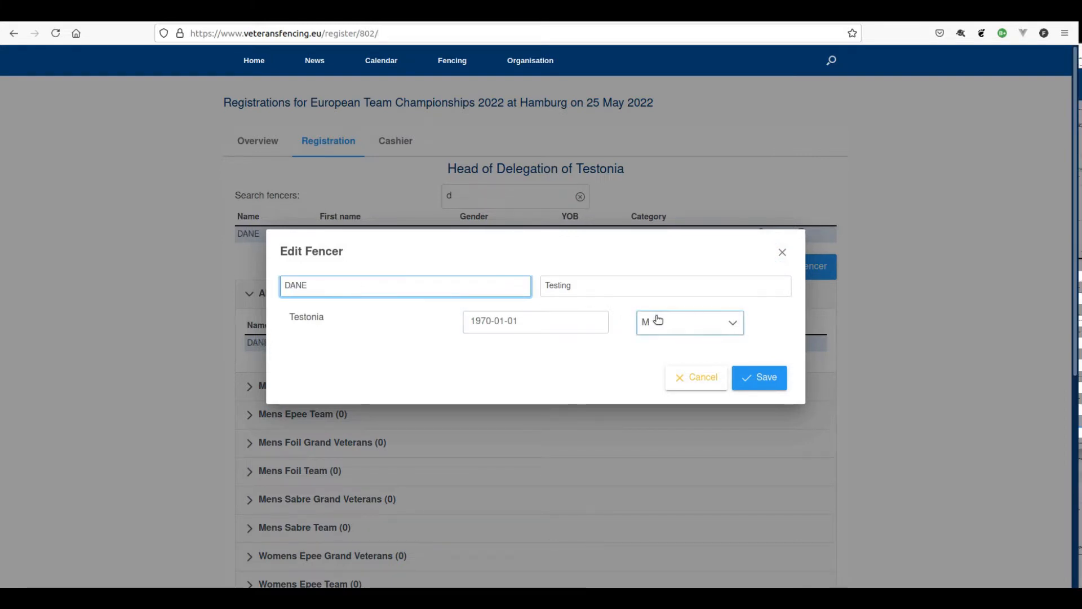
click(657, 321)
click(666, 372)
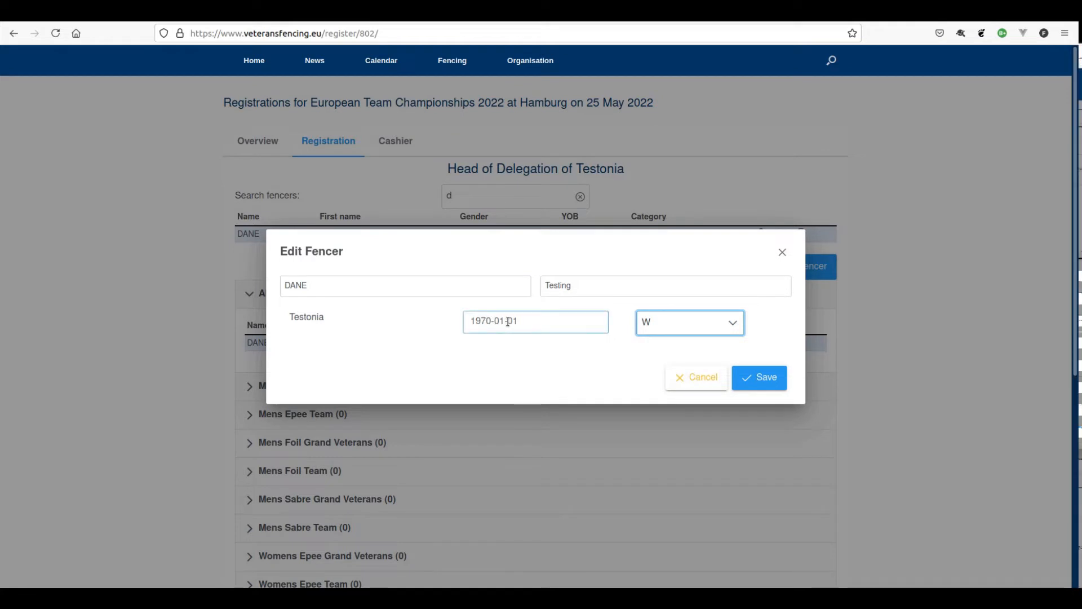
click(767, 381)
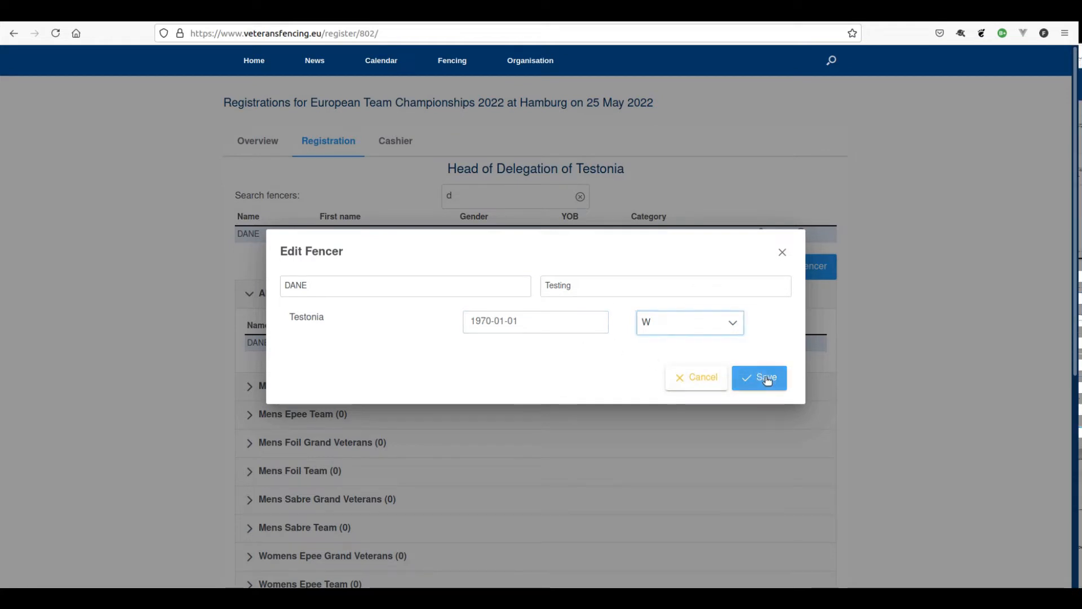
click(579, 329)
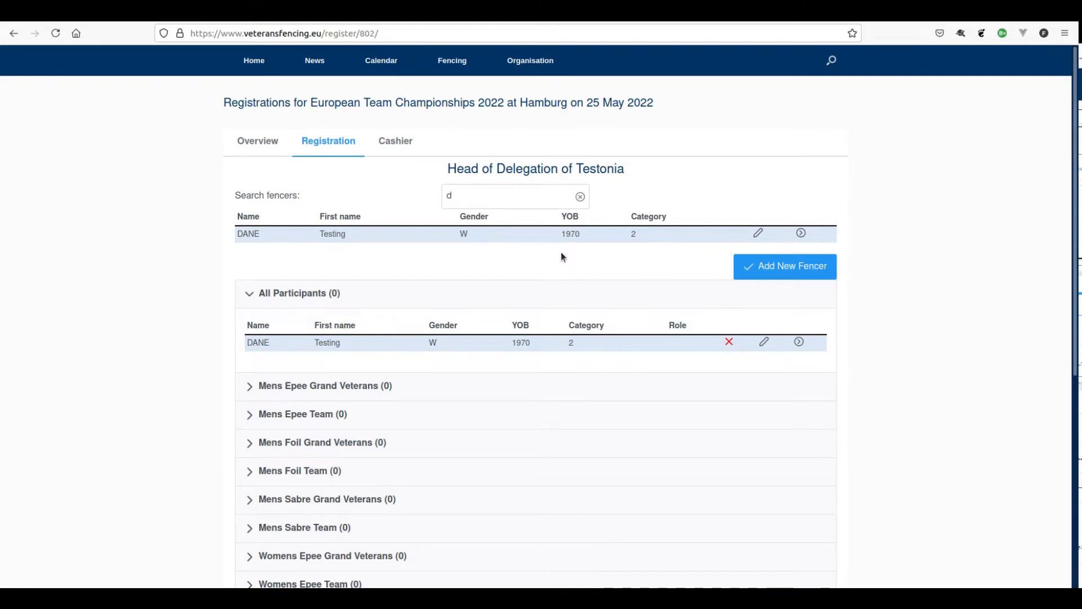
- Register the 1970-born woman in a new Womens Epee team, creating Team 1
click(802, 233)
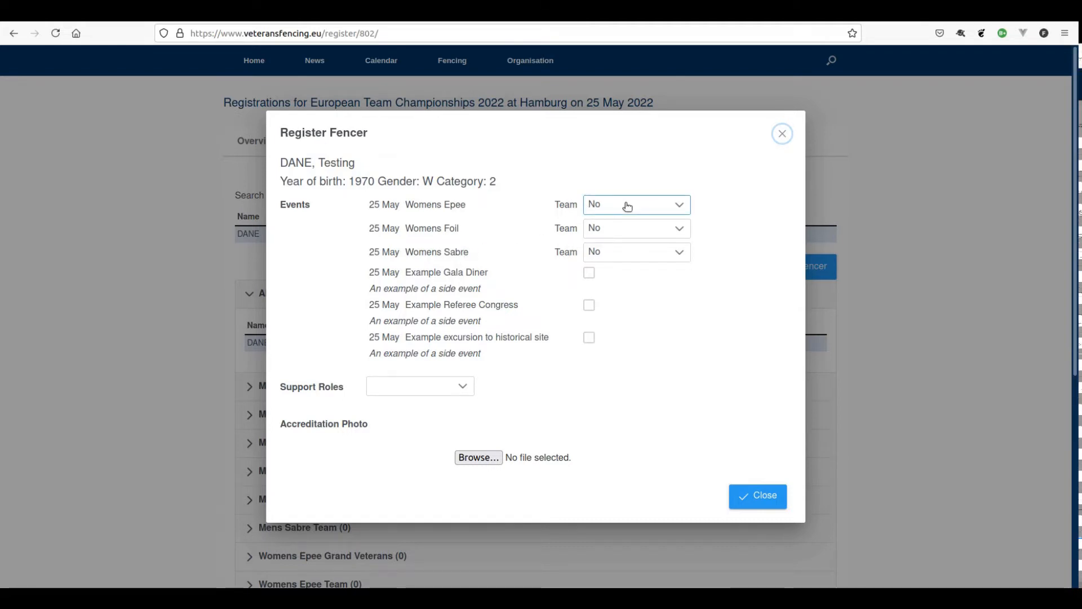
click(670, 208)
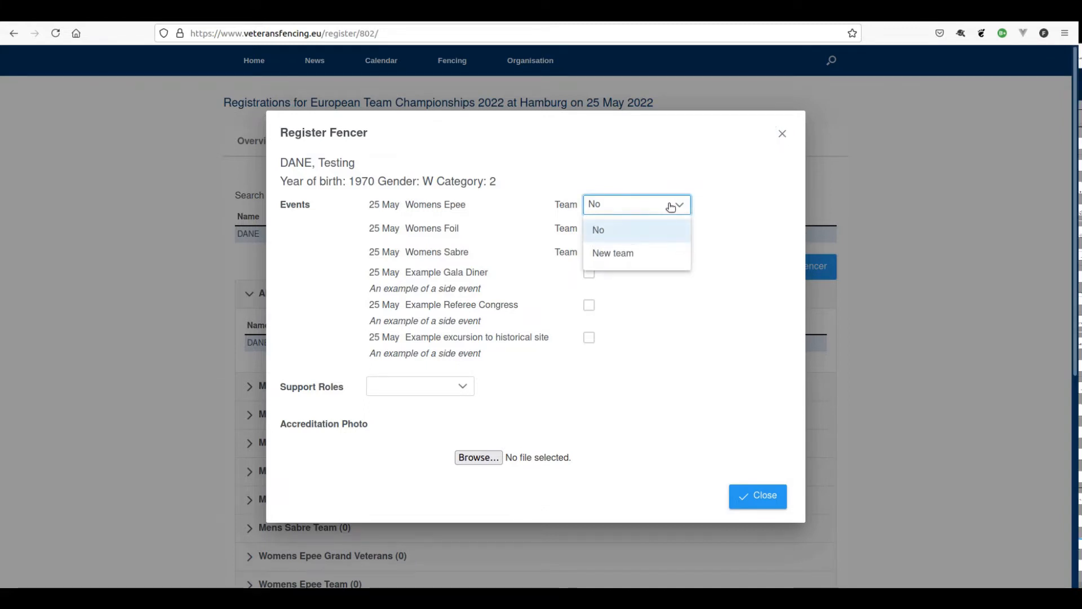
click(616, 254)
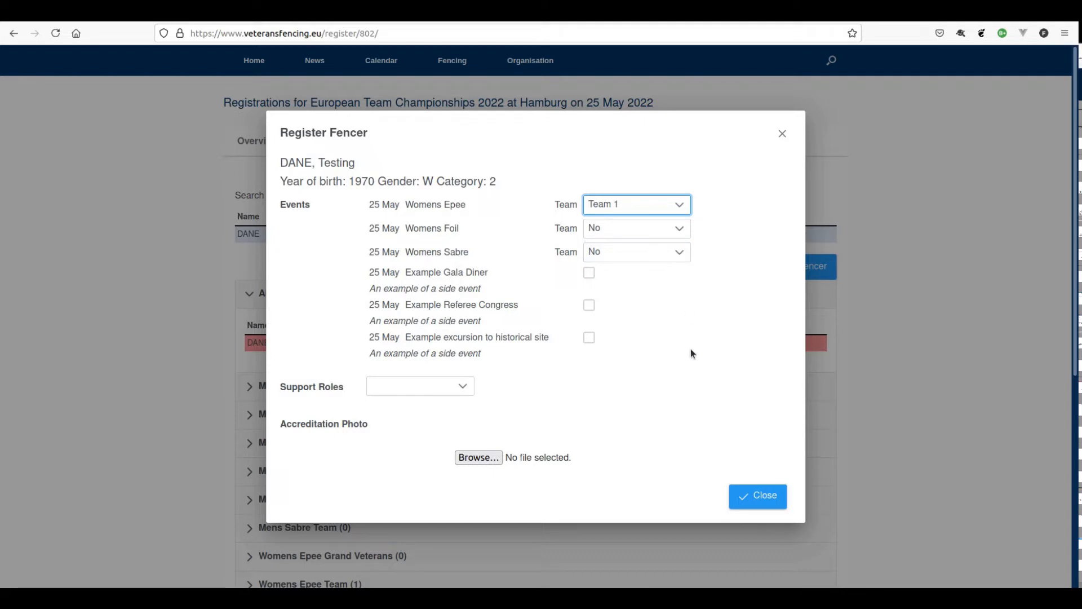
click(755, 499)
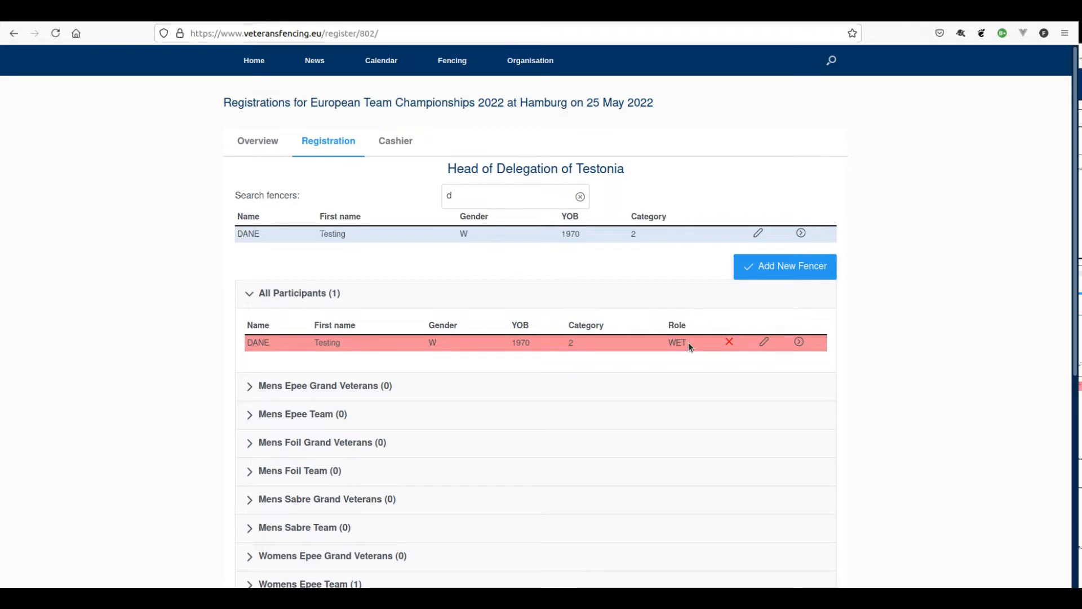
- Search fencers for 'a' and put the 1950-born woman in a new Womens Epee Grand Veterans team
click(475, 195)
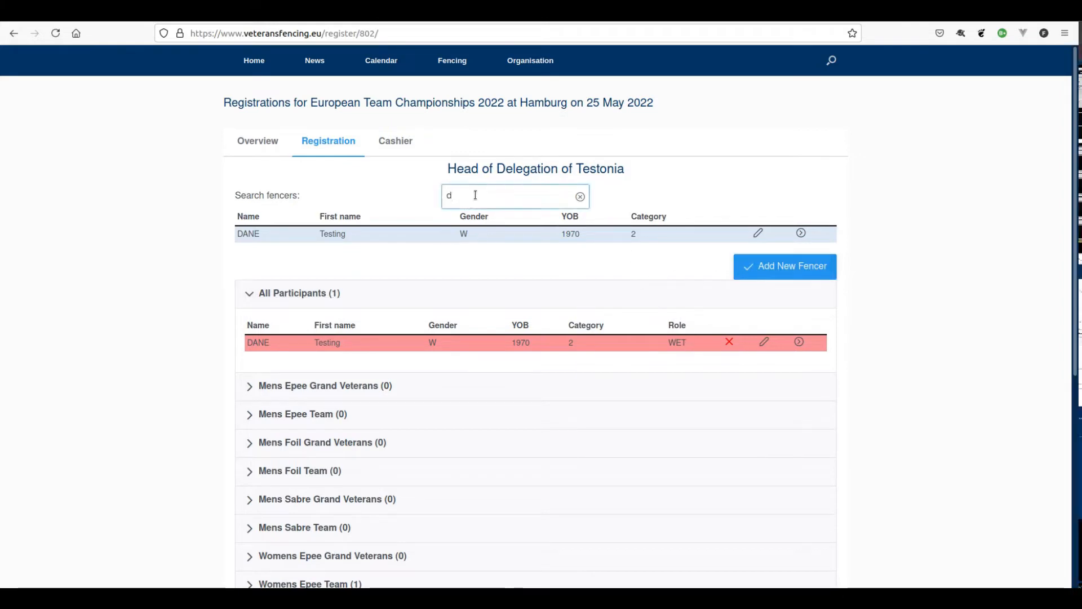
key(BackSpace)
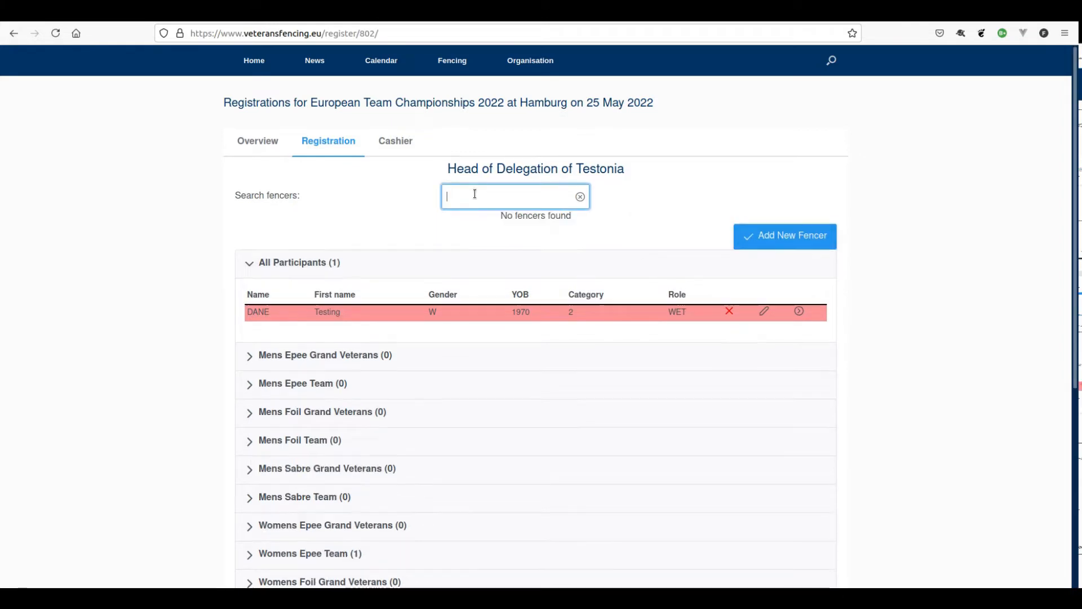
text(a)
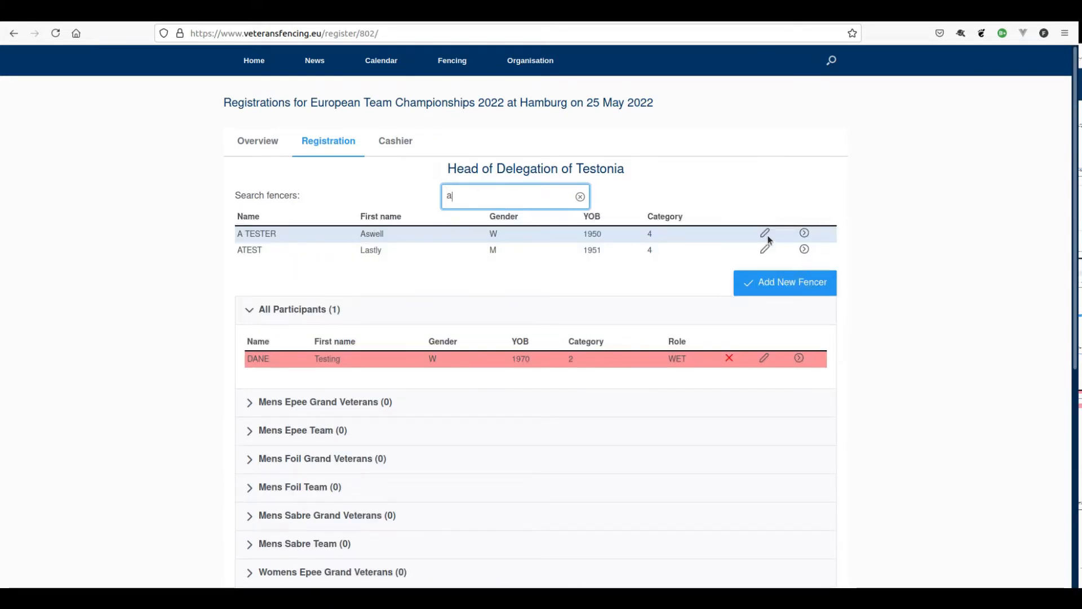
click(803, 234)
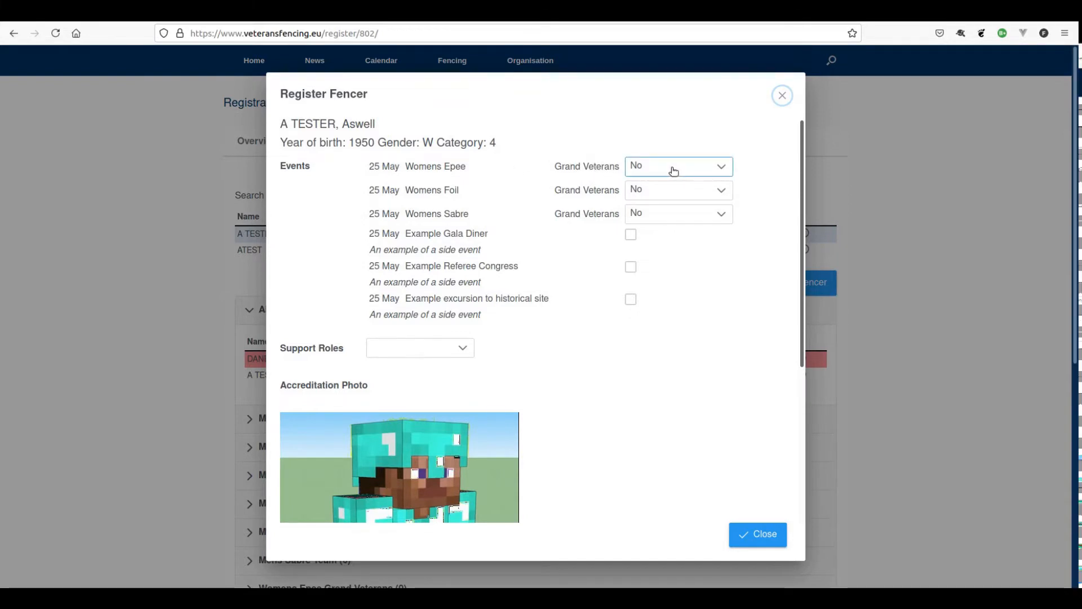
click(672, 171)
click(664, 214)
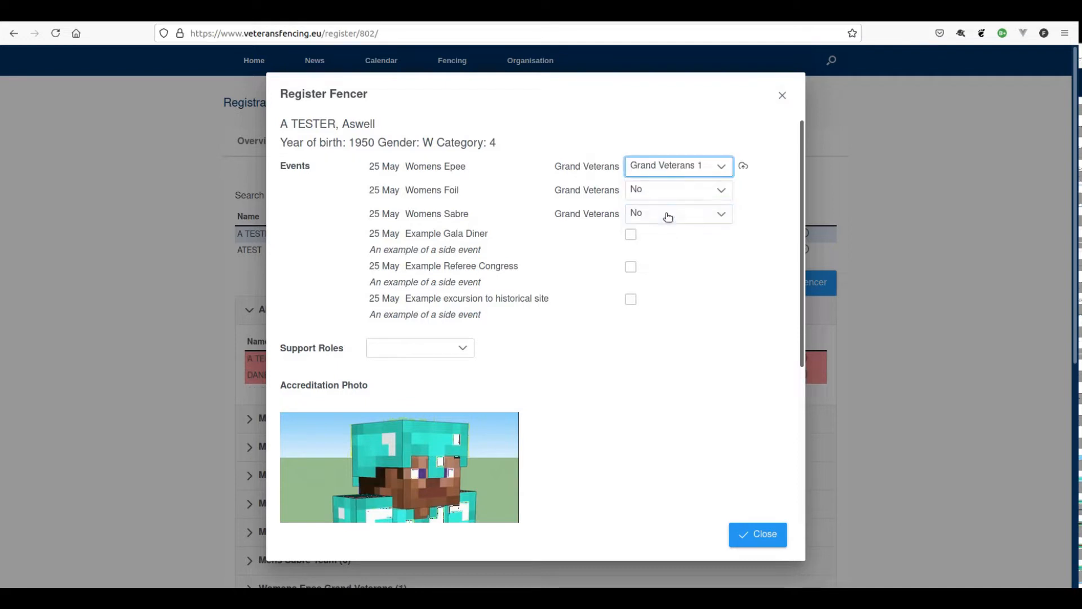
click(762, 540)
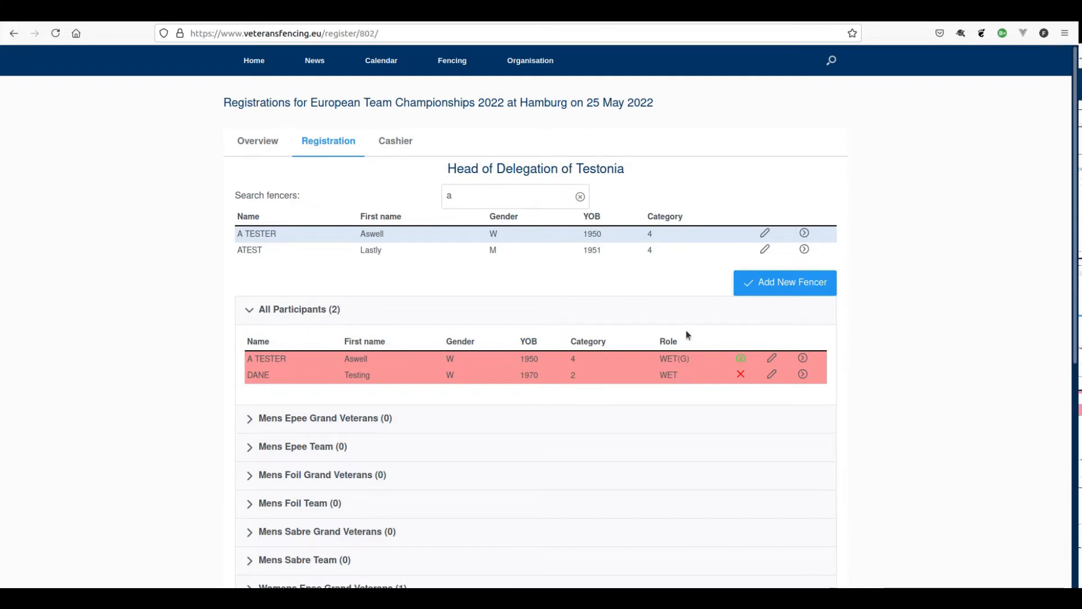
- Search fencers for 'd' and put the 1960-born man in a new Mens Epee Grand Veterans team
click(486, 194)
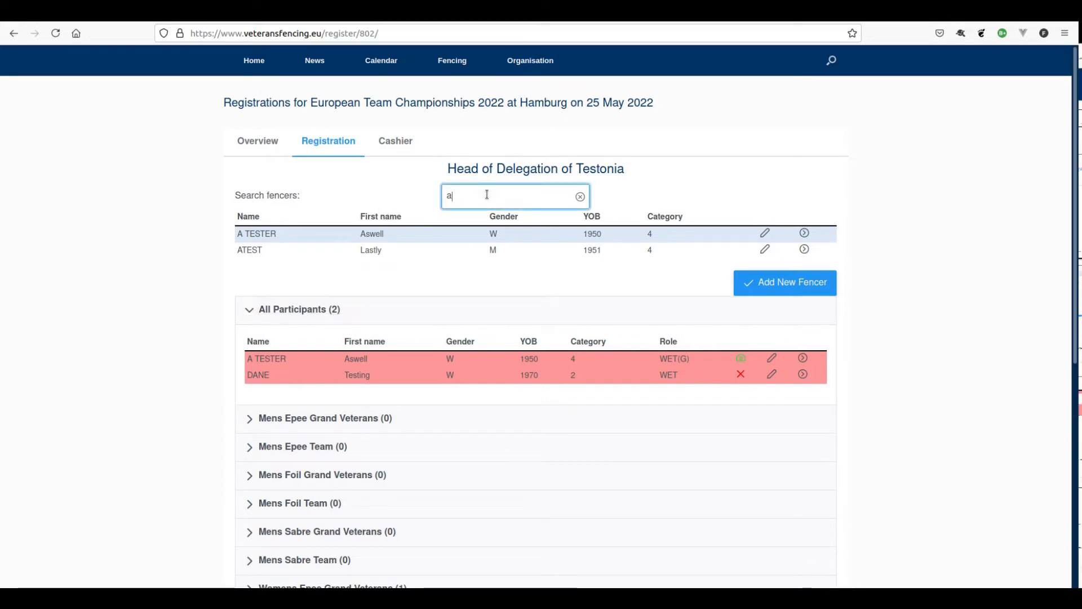
key(BackSpace)
text(d)
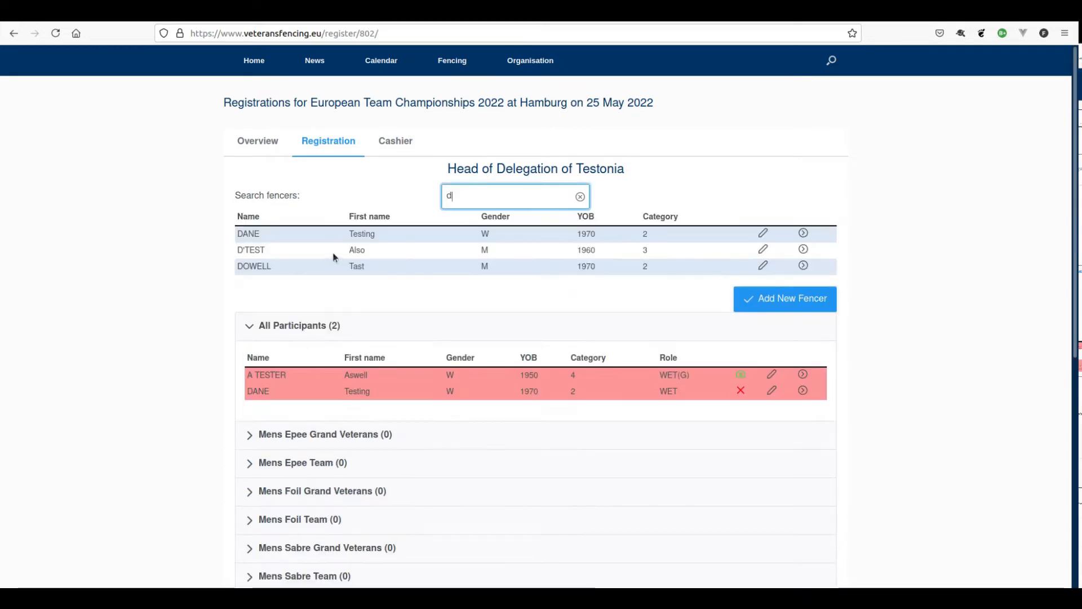
click(802, 249)
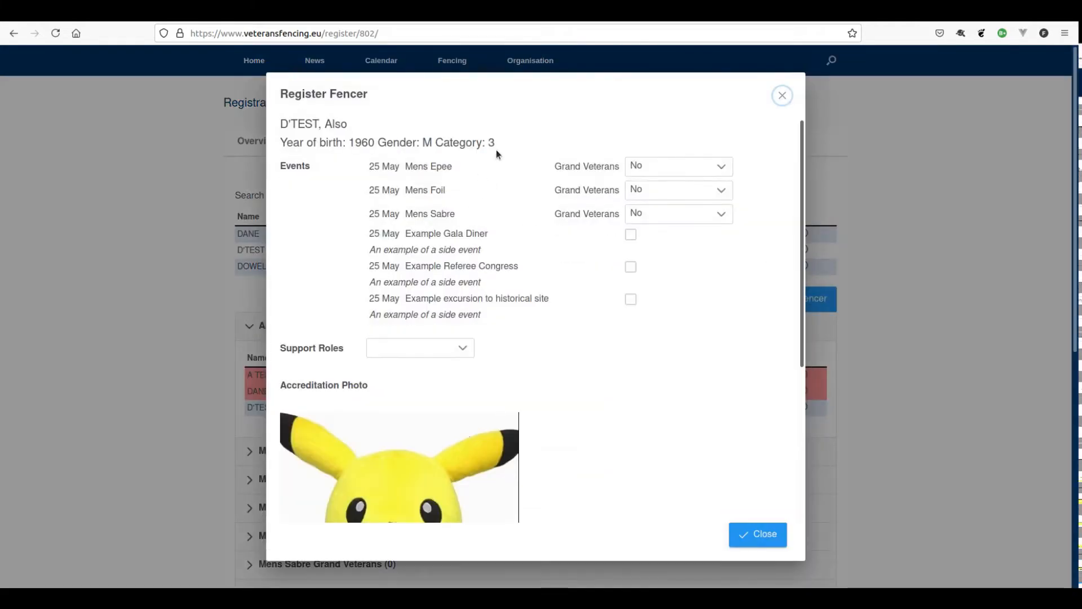
click(650, 168)
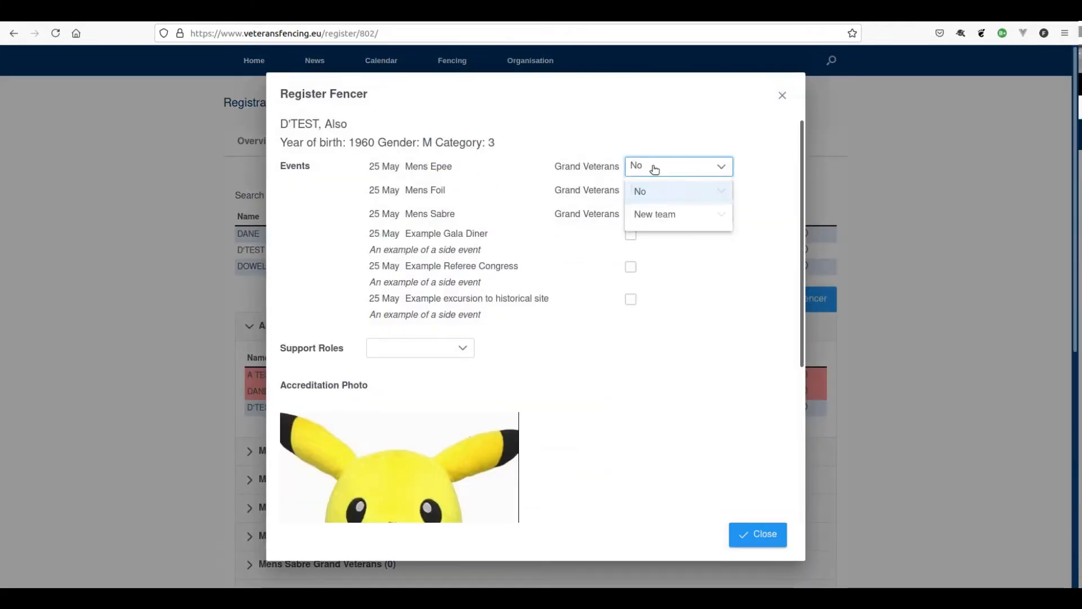
click(660, 217)
click(763, 534)
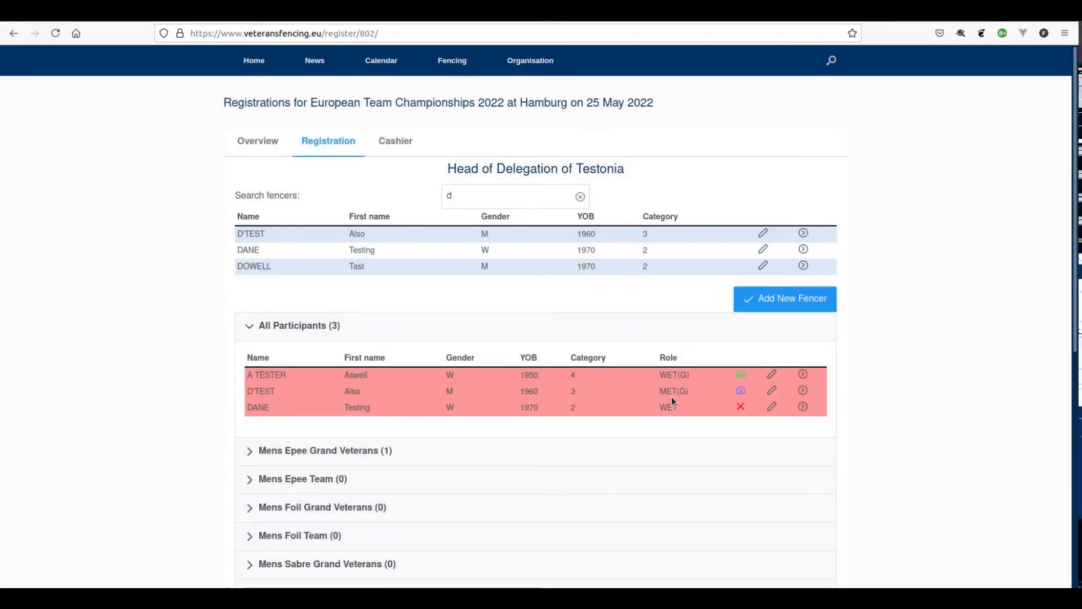
- Search fencers for 't' and put the 1970-born man in a new Mens Epee team
click(492, 198)
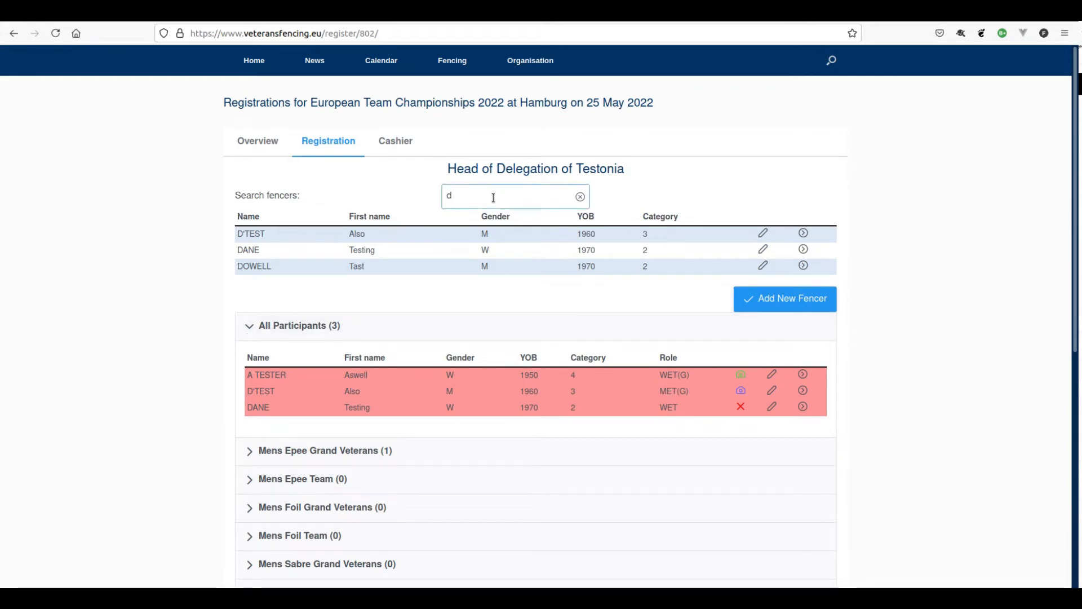
drag(492, 198, 433, 200)
text(t)
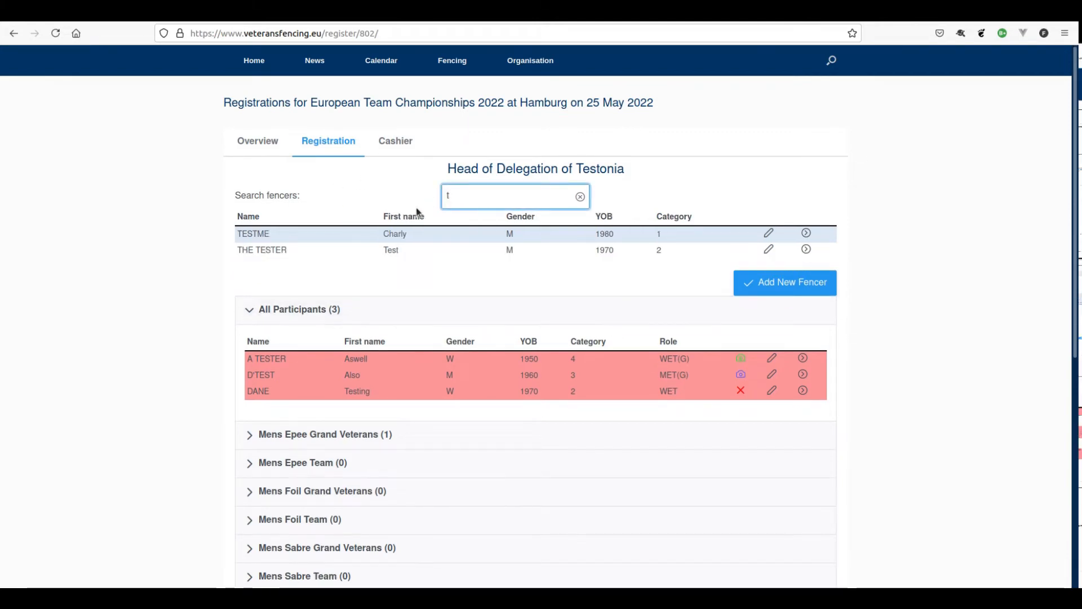
click(806, 249)
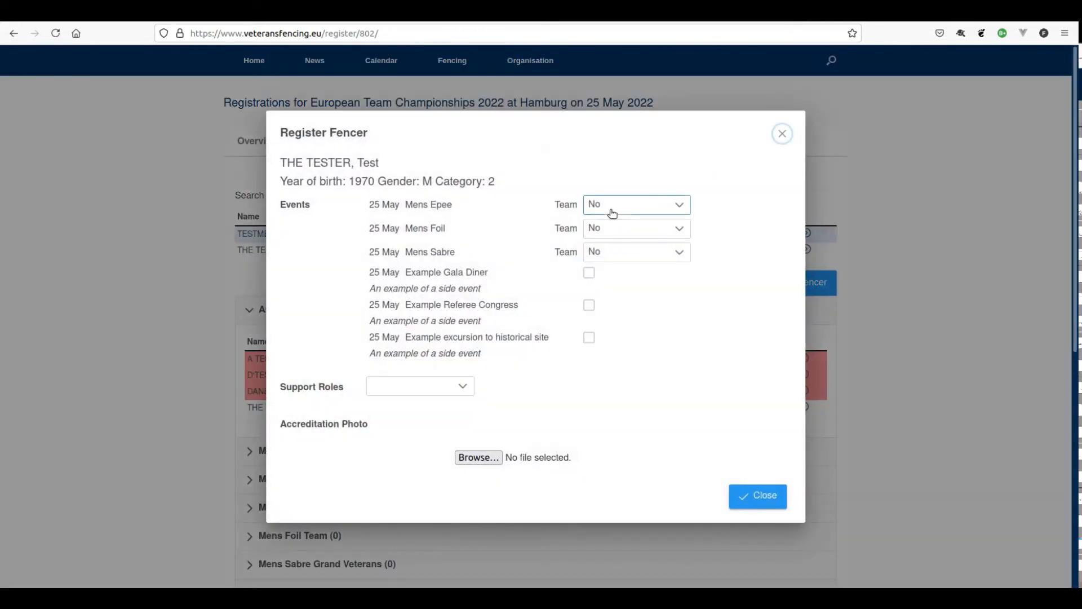
click(615, 208)
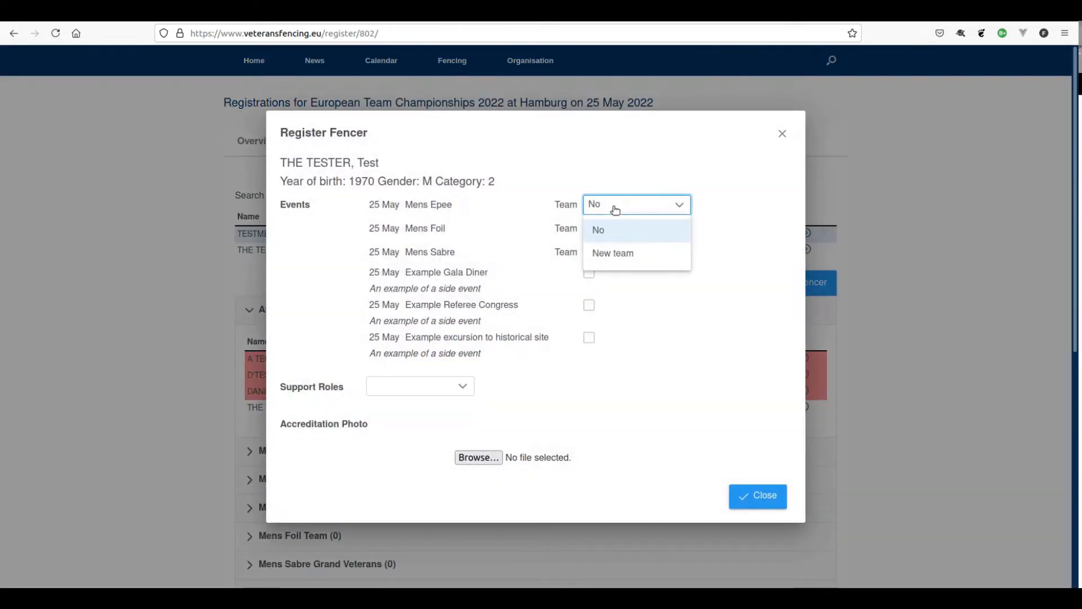
click(613, 252)
click(770, 497)
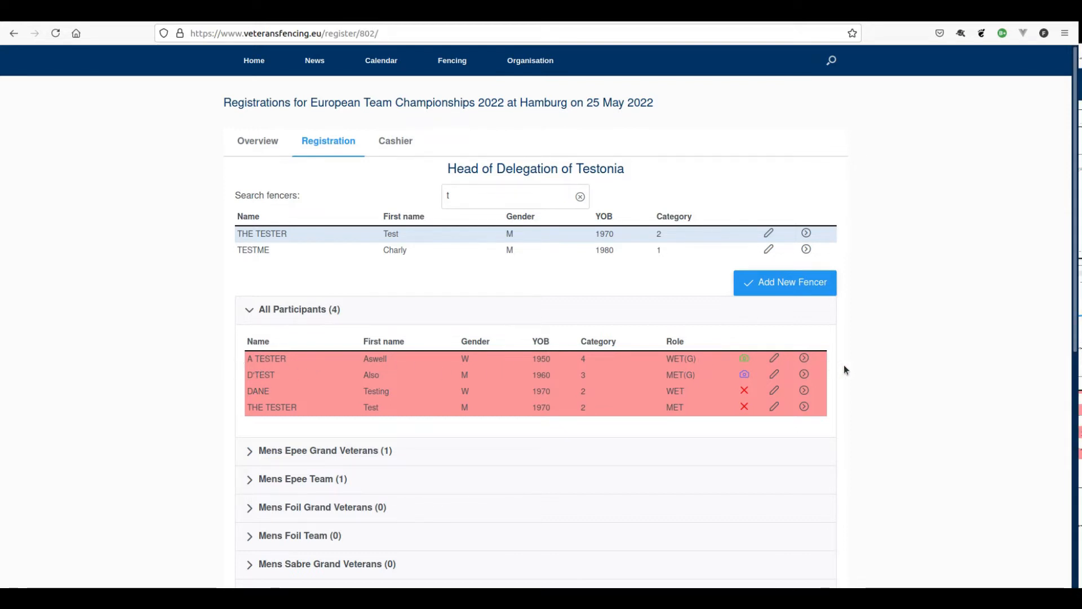
scroll(845, 366, down, 2)
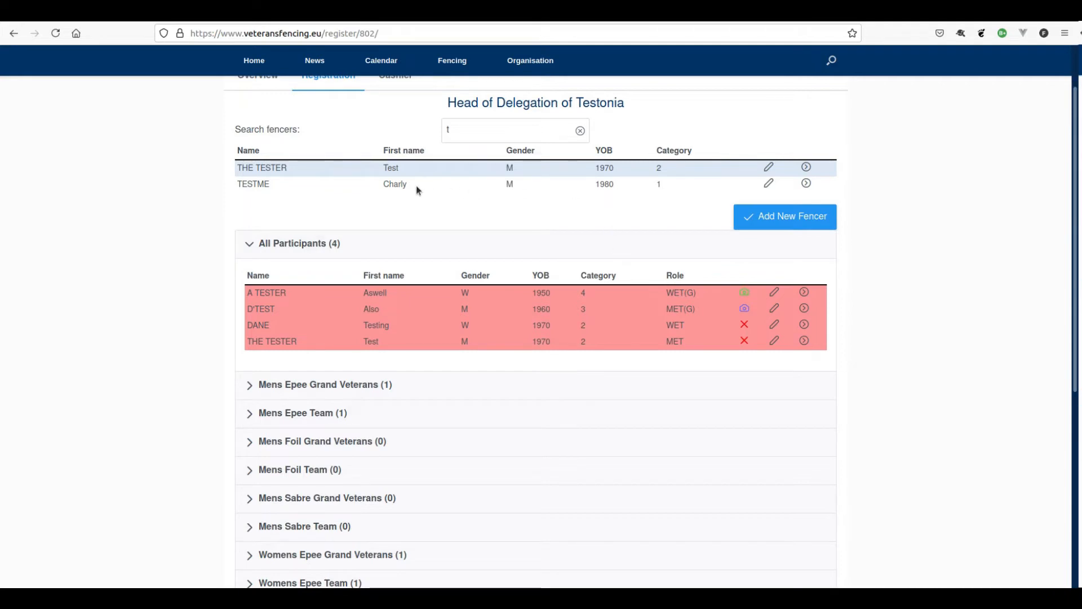
- Add the 1980-born man to the existing Mens Epee Team 1
click(806, 183)
click(615, 206)
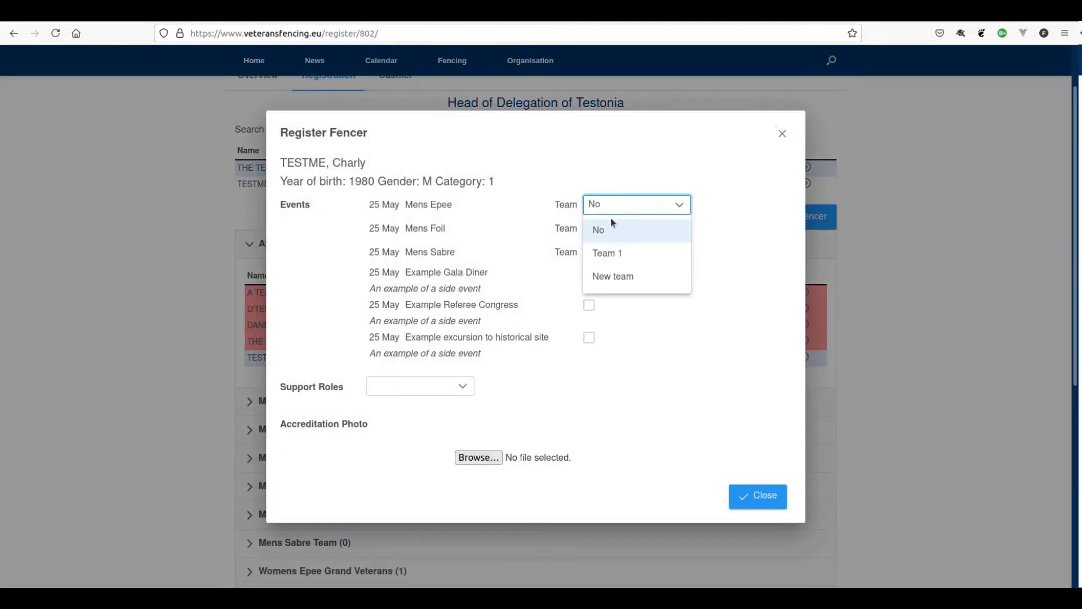
click(616, 258)
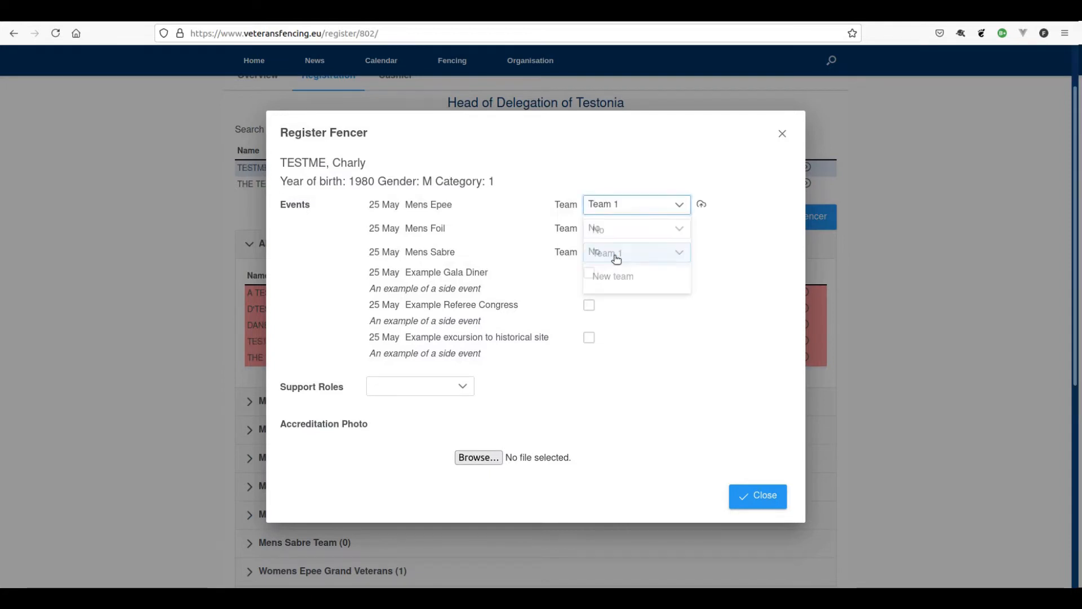
click(757, 502)
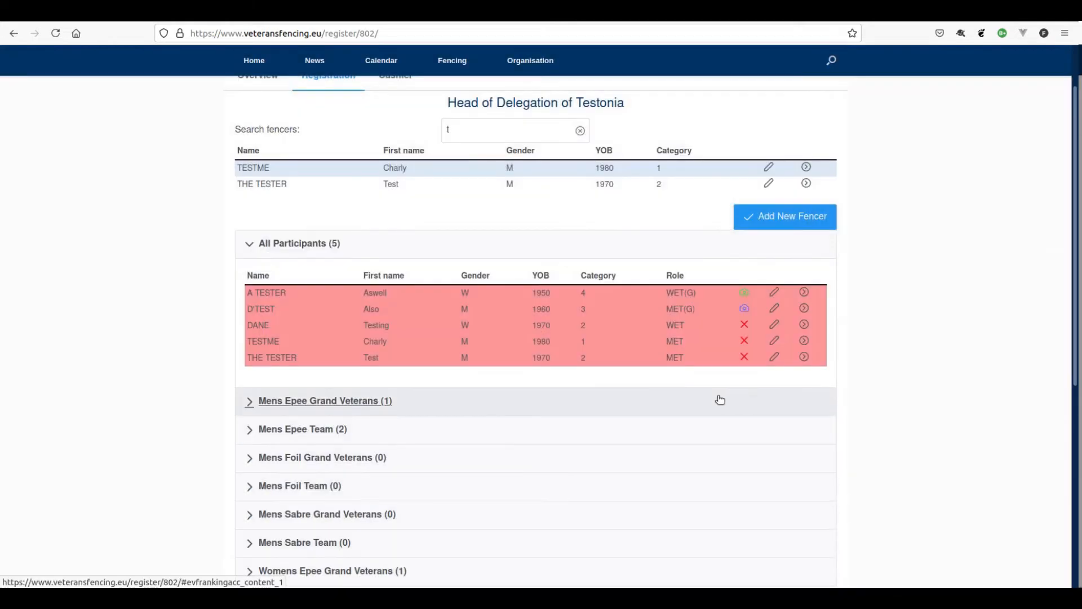
click(509, 131)
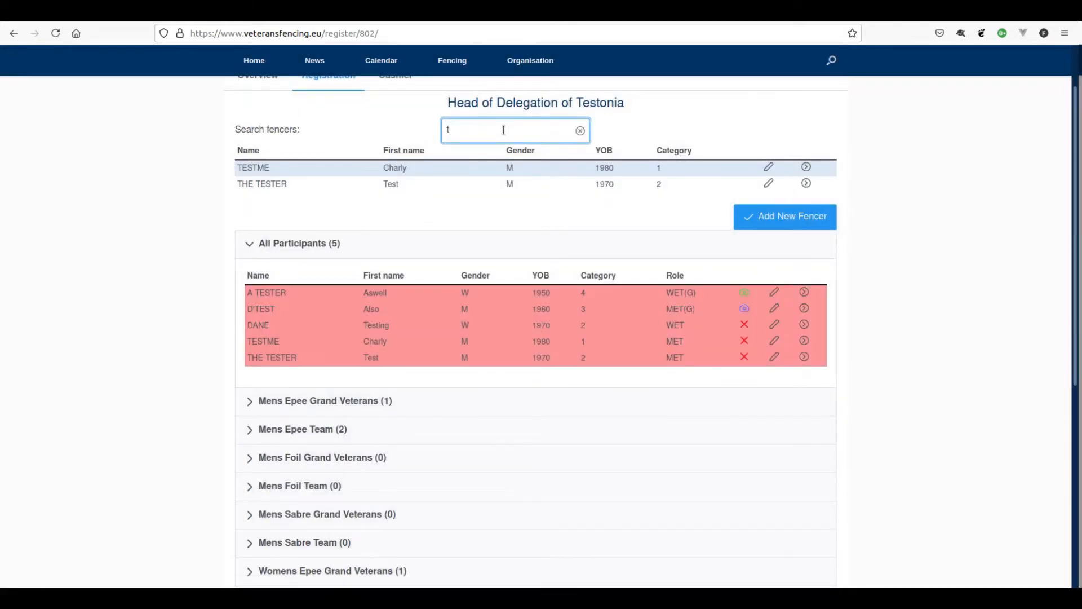
- Add a male fencer born 1980-01-01 with his surname and first name, save him, and open his registration form
click(751, 216)
click(326, 287)
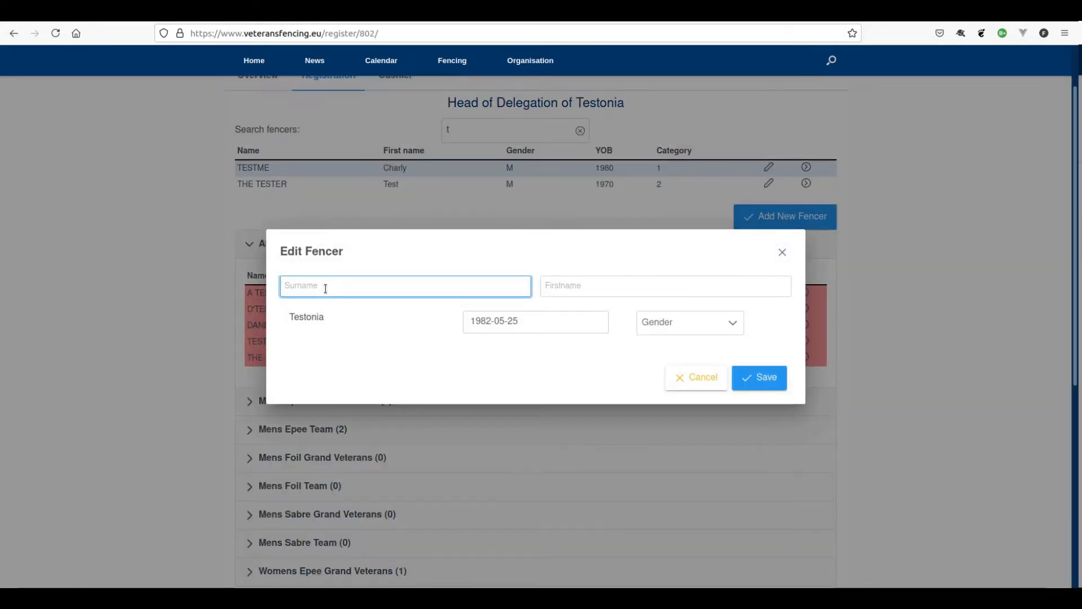
text(Testia)
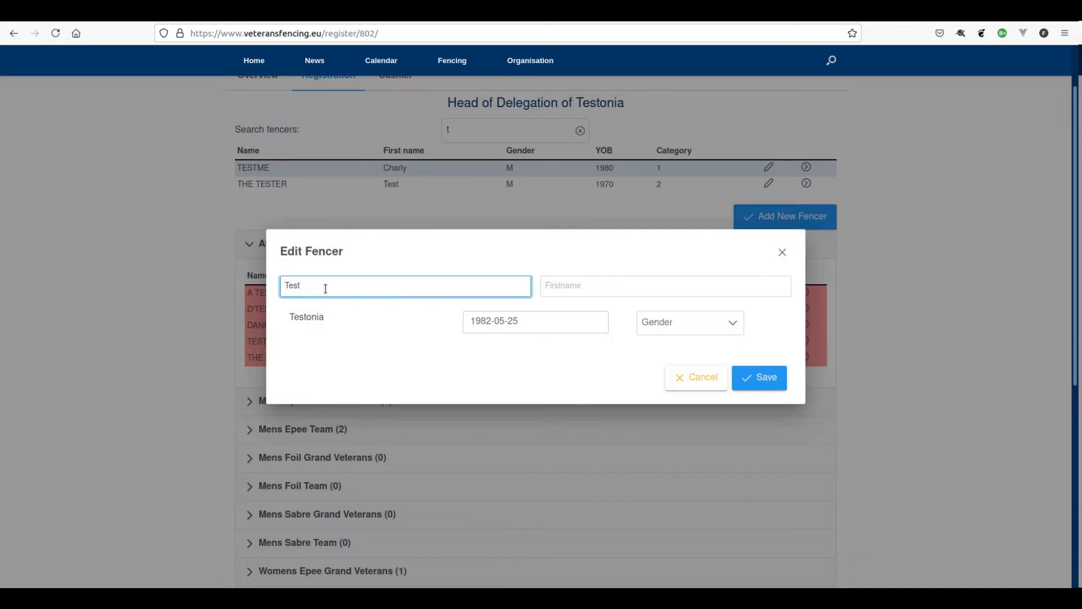
key(Tab)
text(Testia)
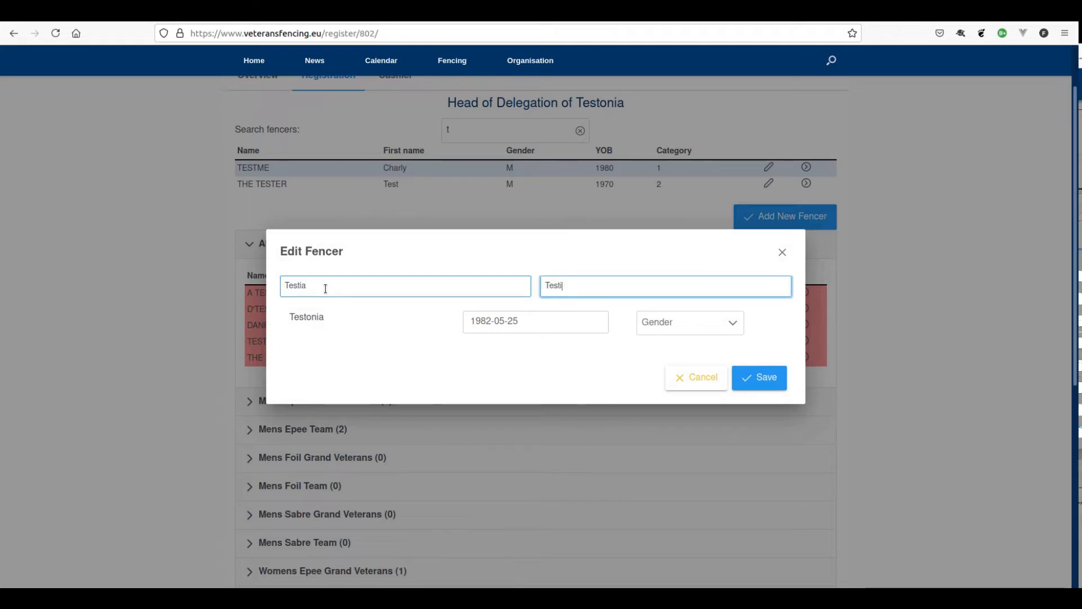
key(Tab)
text(1980-)
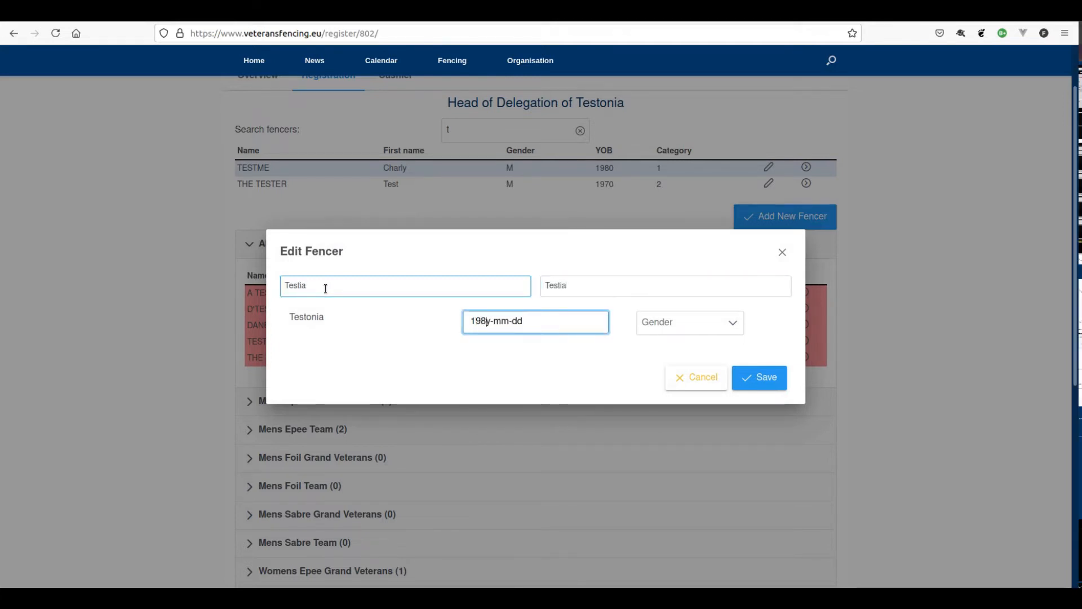
text(01-01)
key(Tab)
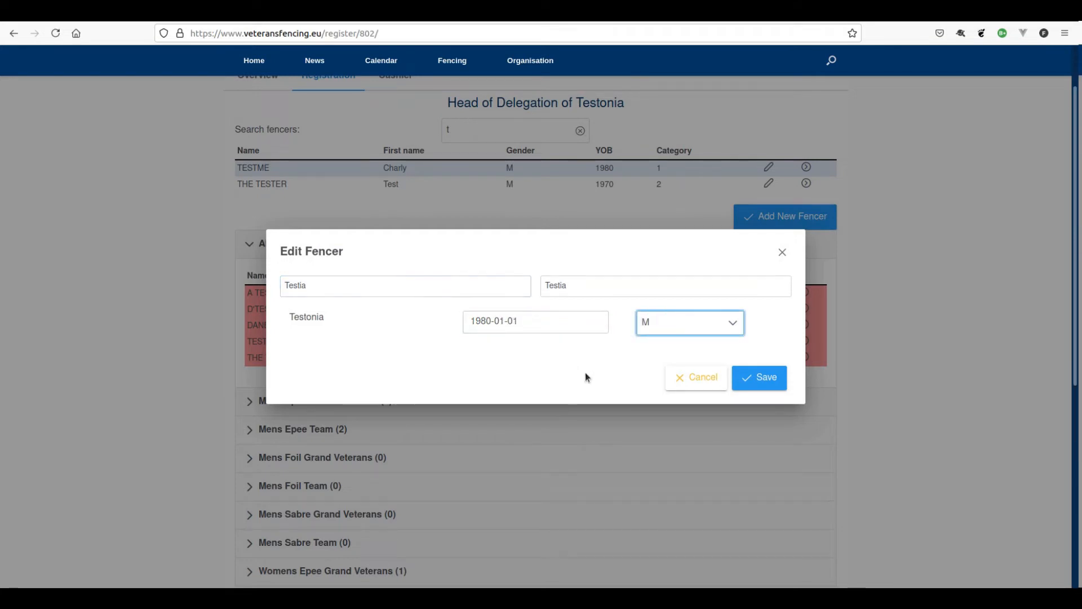
click(769, 377)
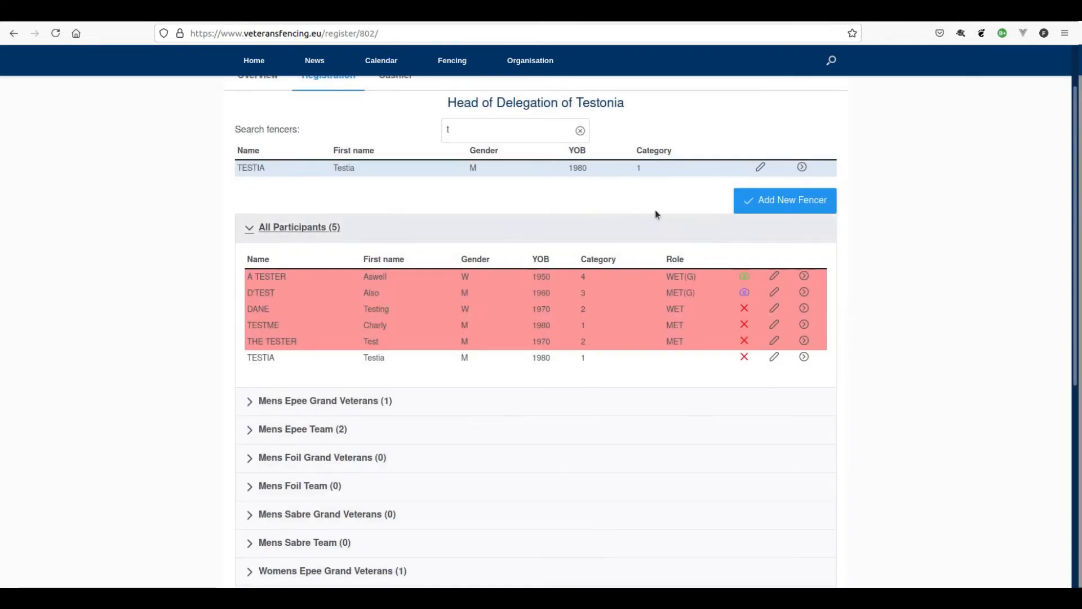
click(802, 167)
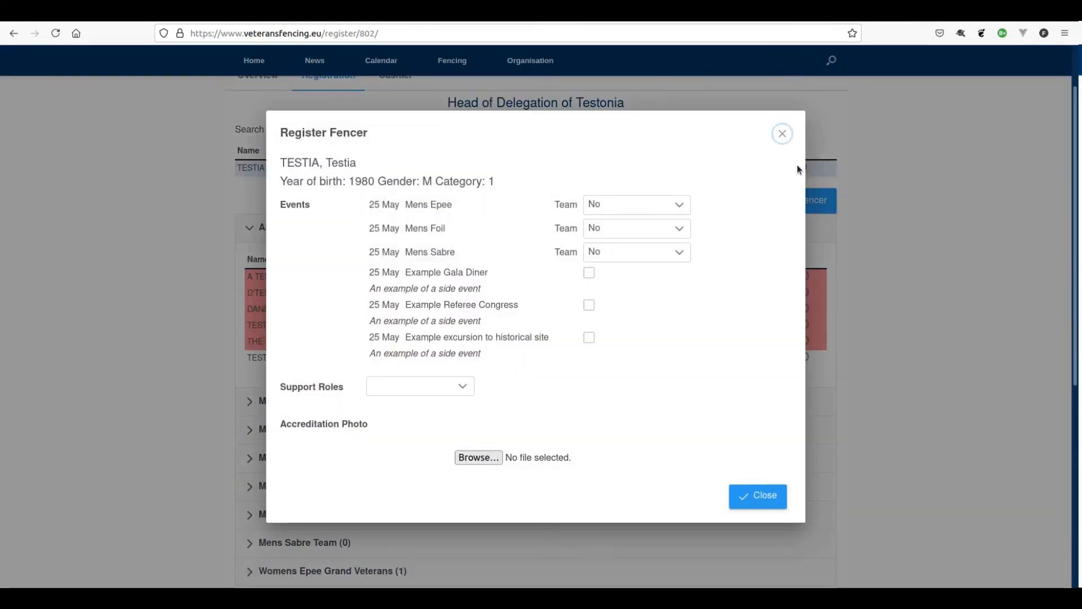
- Enter the new 1980-born fencer in Mens Epee Team 1 and close the form
click(613, 210)
click(615, 253)
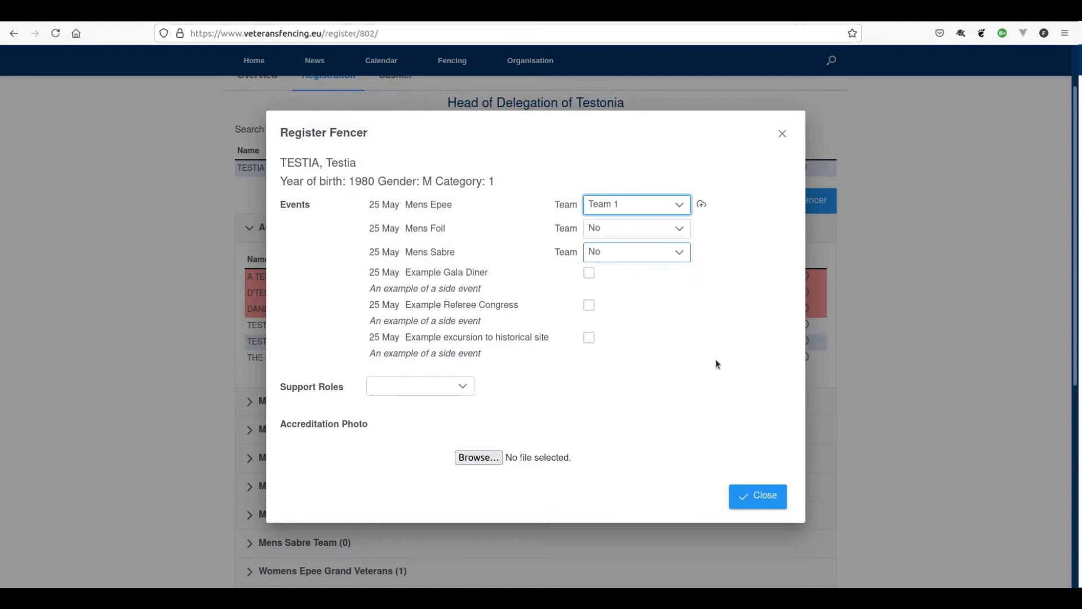
click(762, 499)
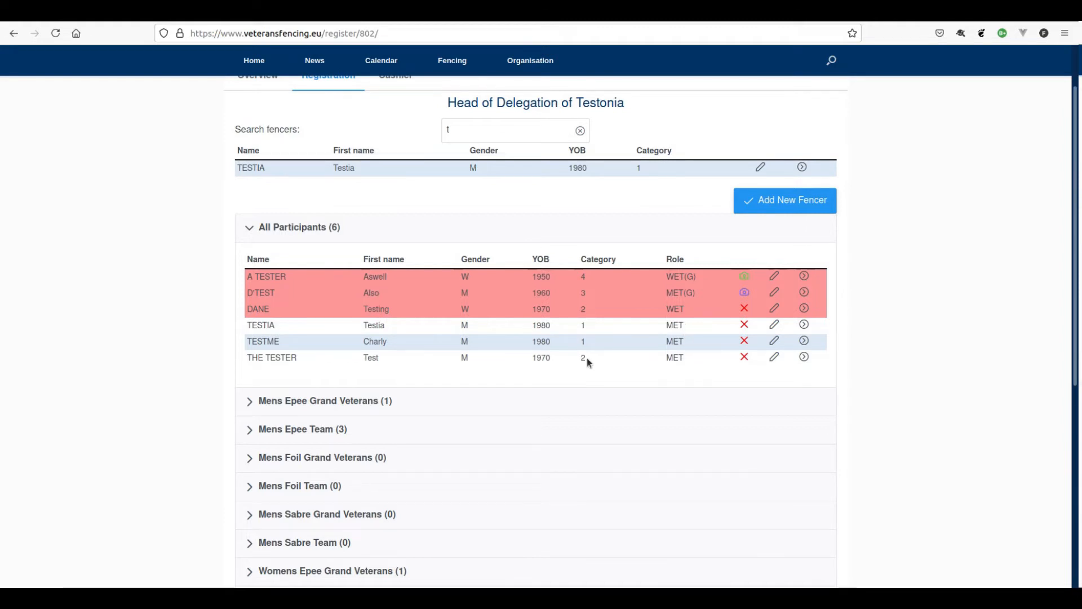
- Expand the Mens Epee Team (3) section to show its three Team 1 fencers
scroll(587, 359, down, 2)
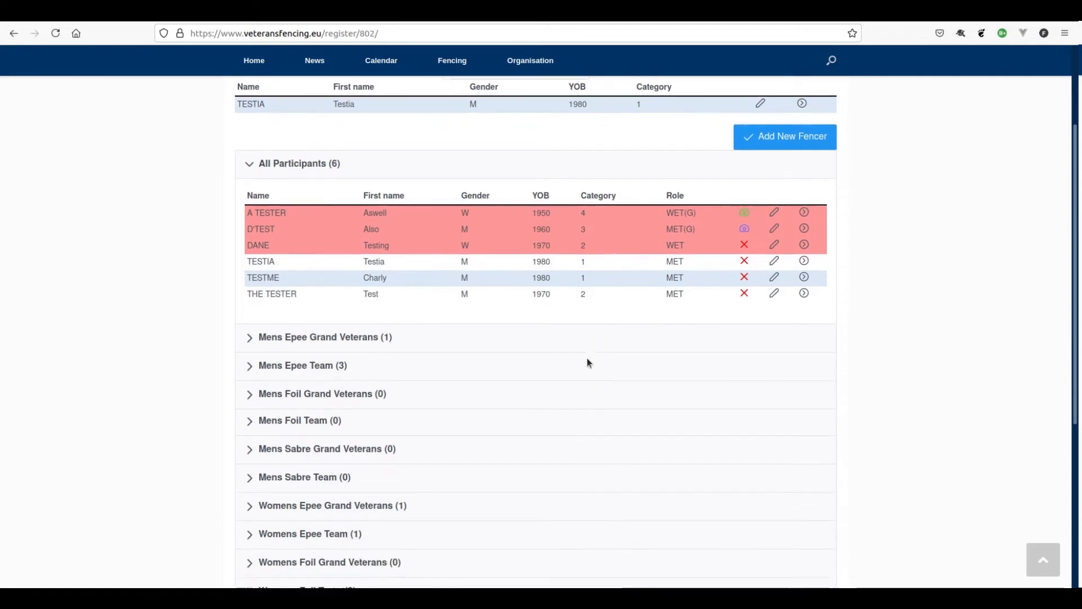
scroll(587, 359, down, 3)
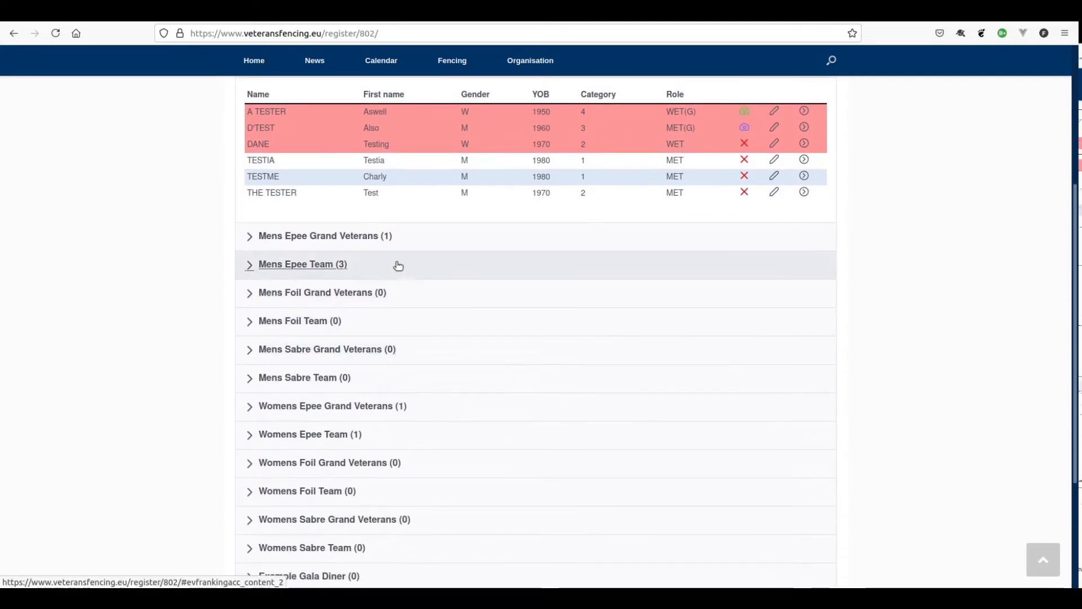
scroll(397, 266, down, 2)
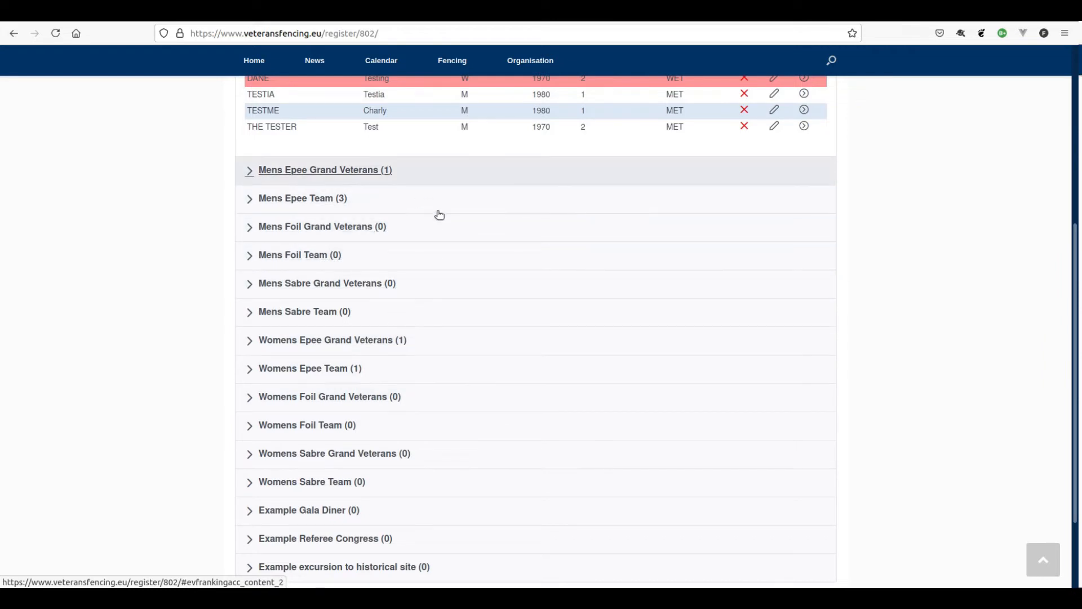
click(249, 201)
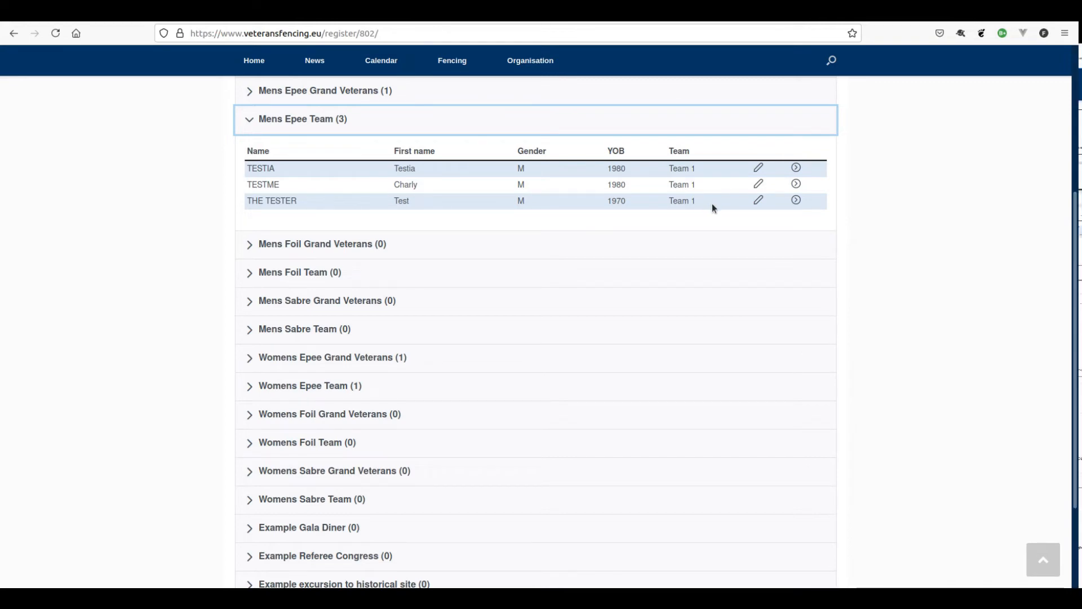
click(797, 201)
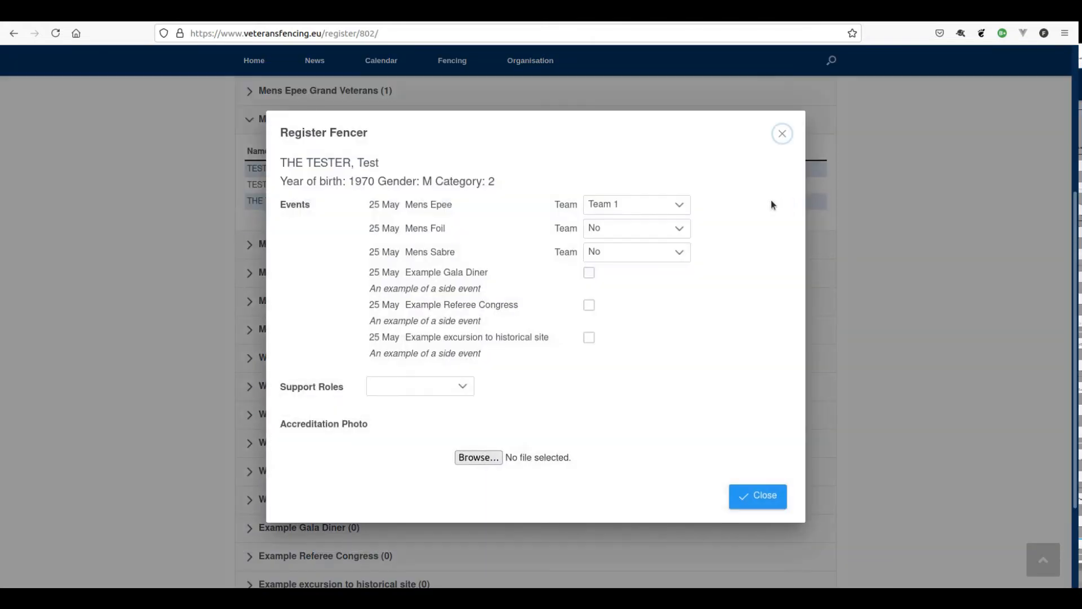
click(651, 209)
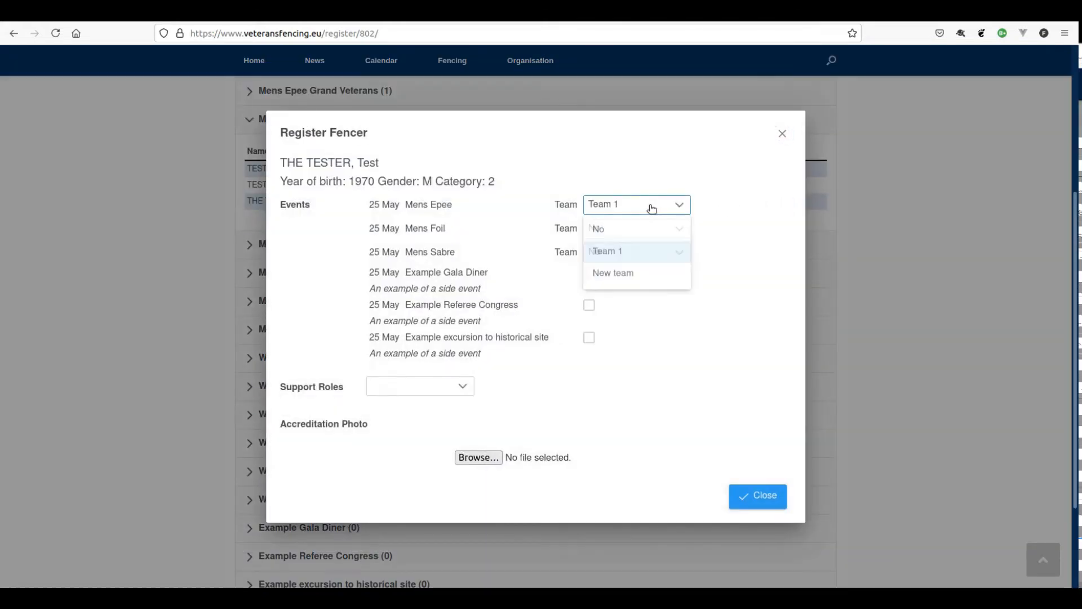
click(626, 276)
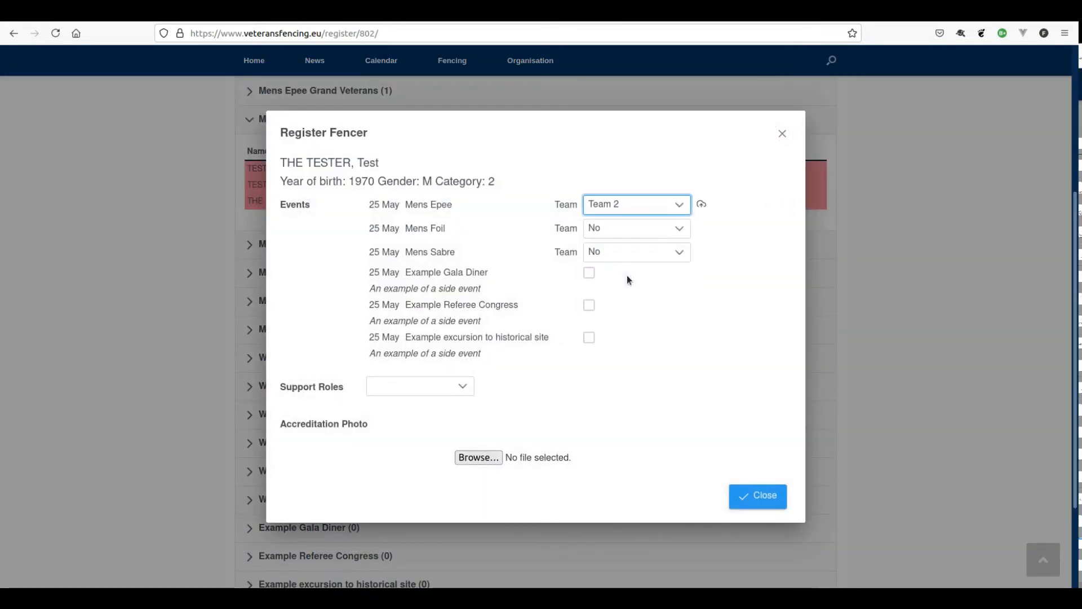
click(755, 495)
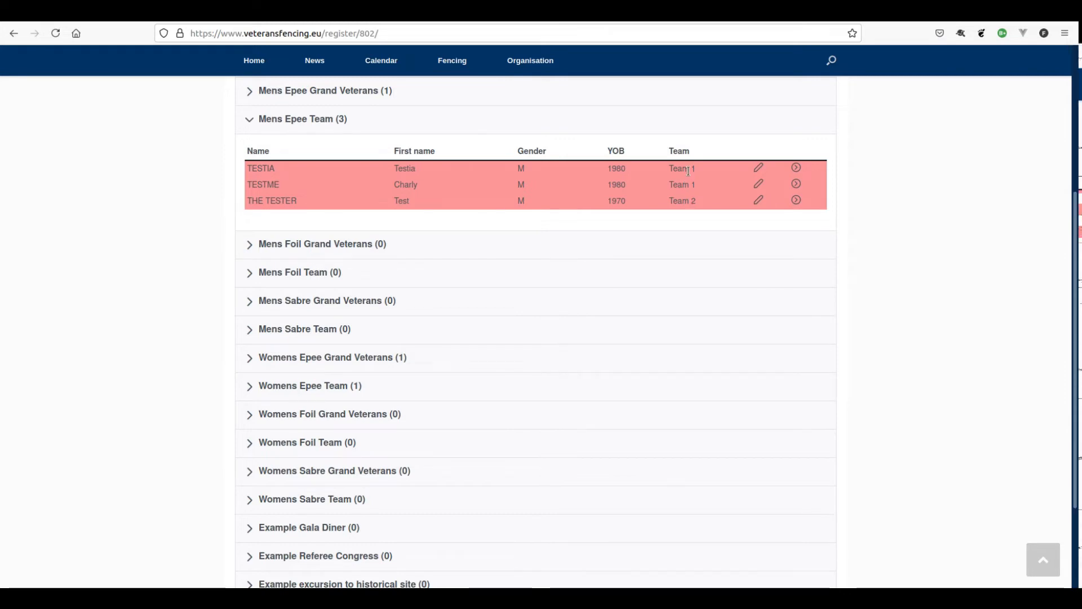
click(800, 199)
click(640, 205)
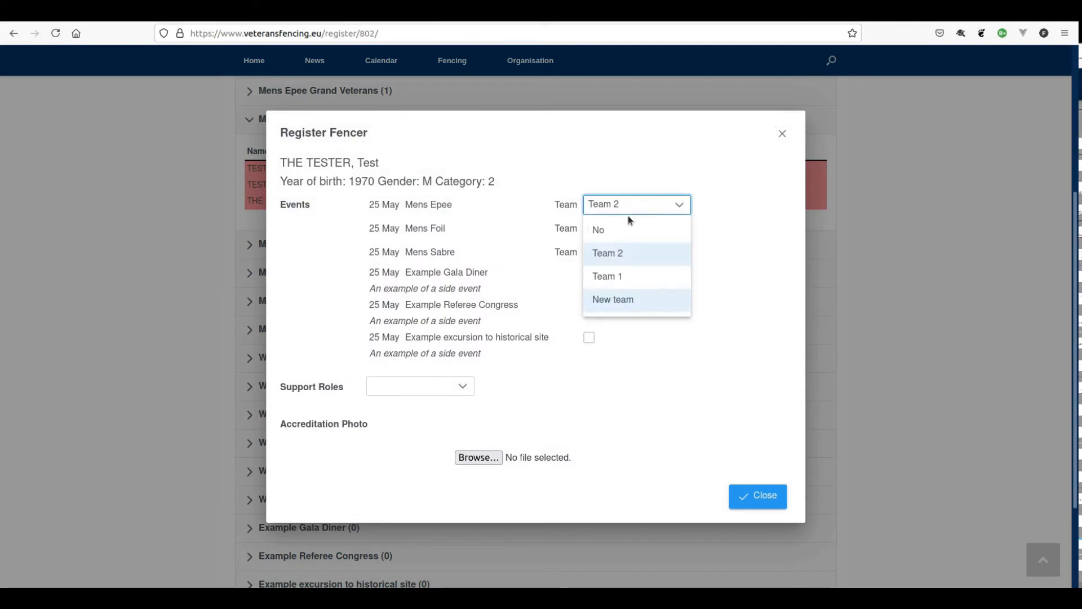
click(614, 277)
click(754, 499)
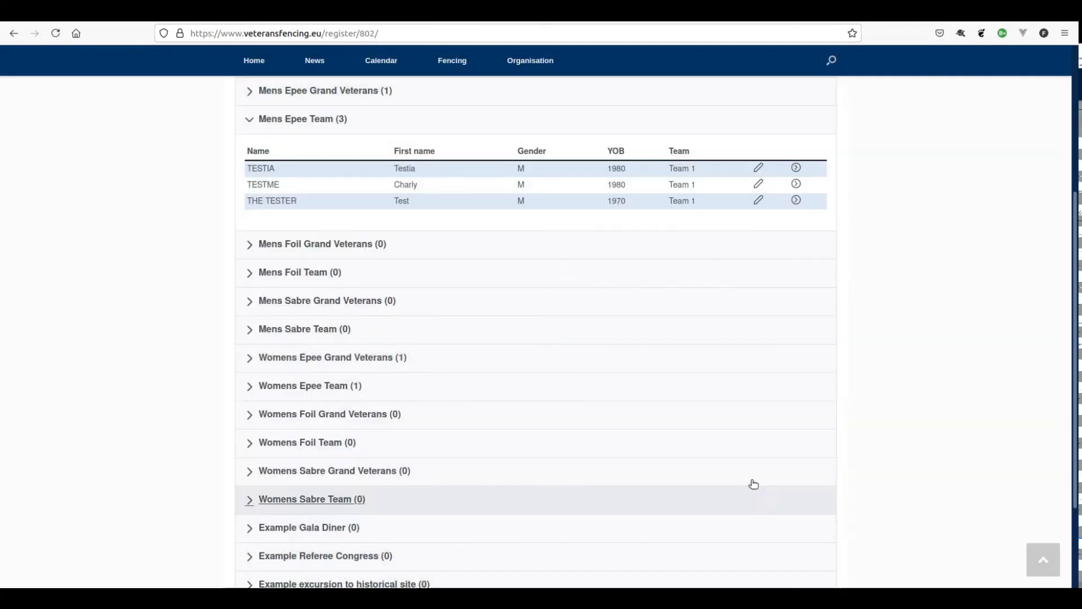
scroll(863, 272, up, 5)
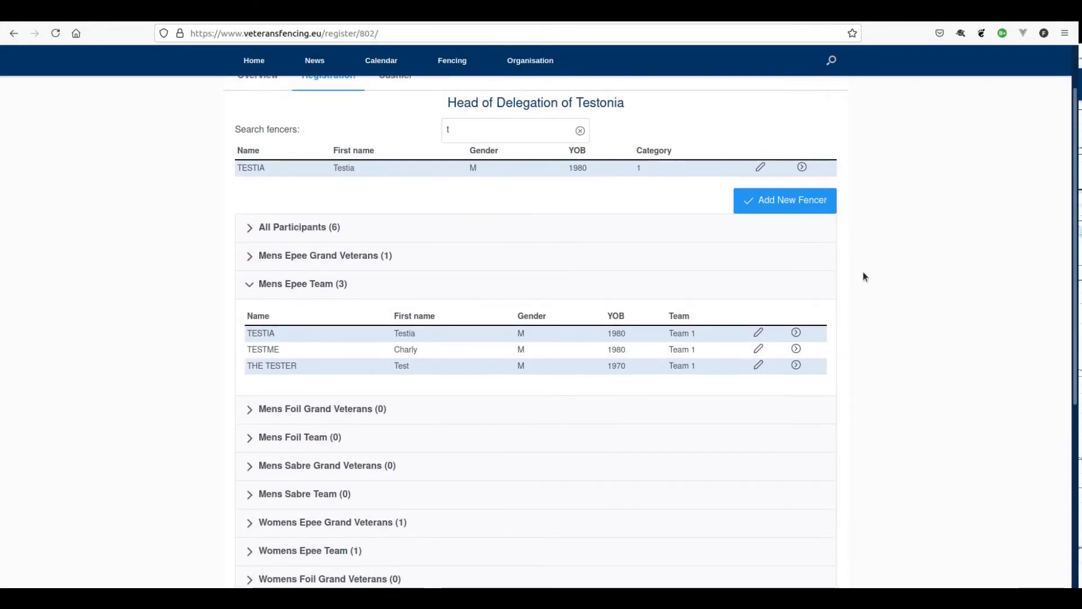
scroll(864, 271, up, 2)
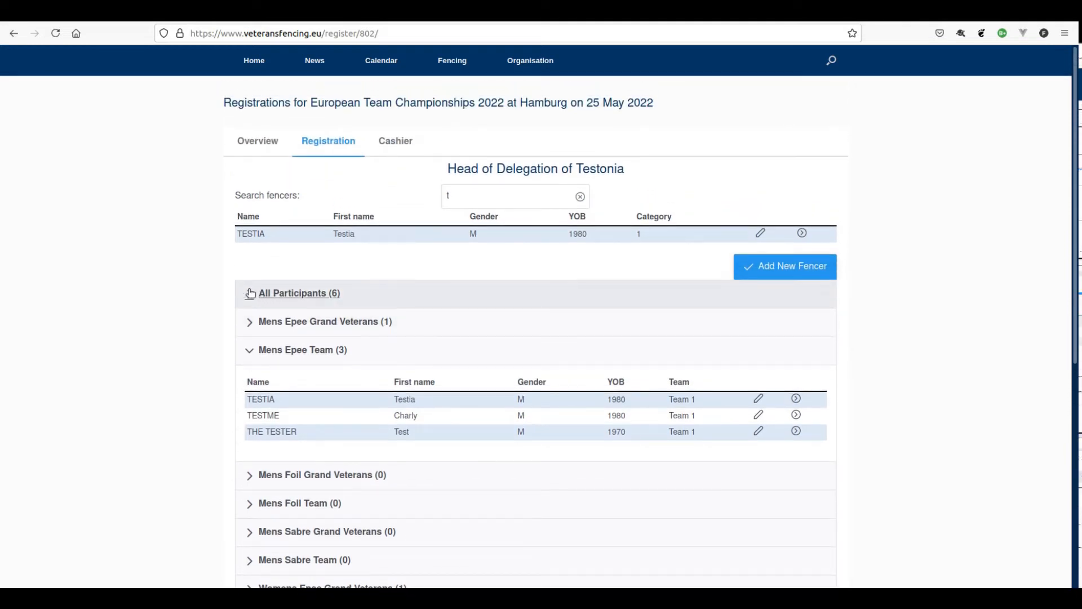
- Expand All Participants and search the fencers for 'a'
click(250, 293)
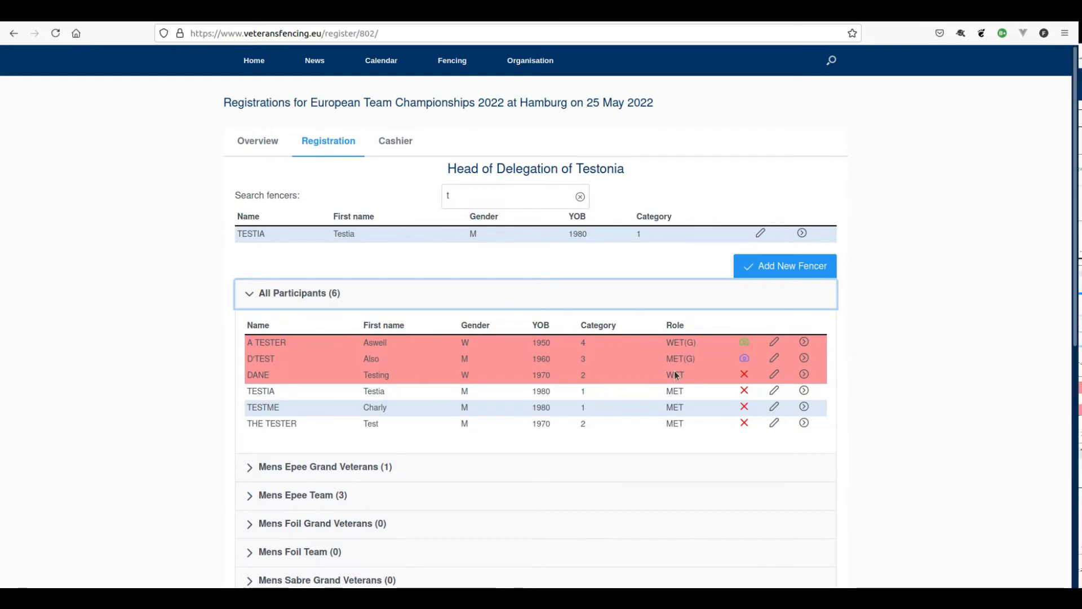
key(BackSpace)
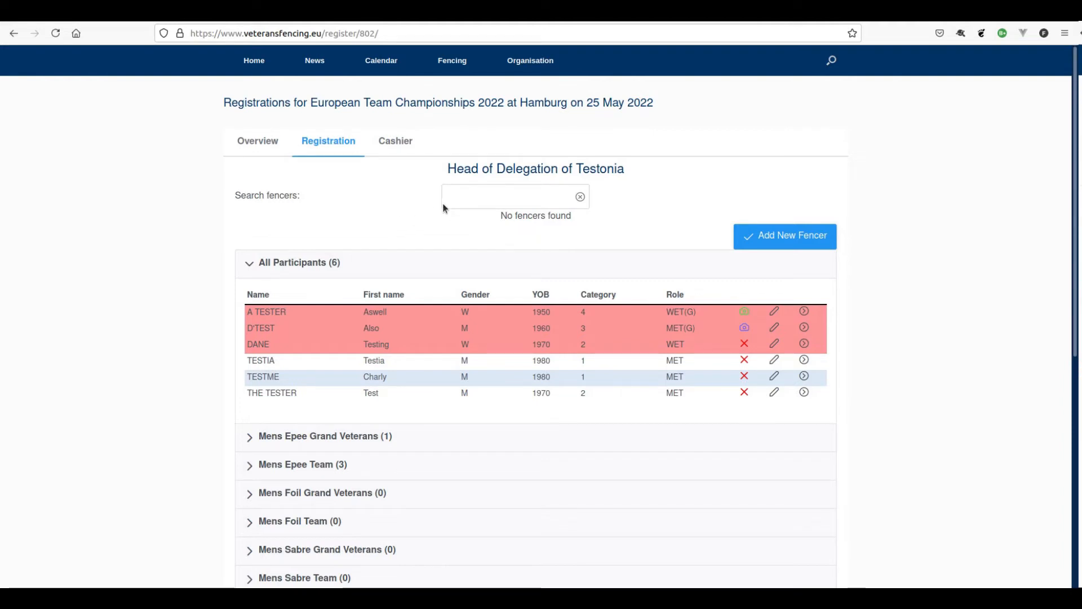
click(472, 195)
text(a)
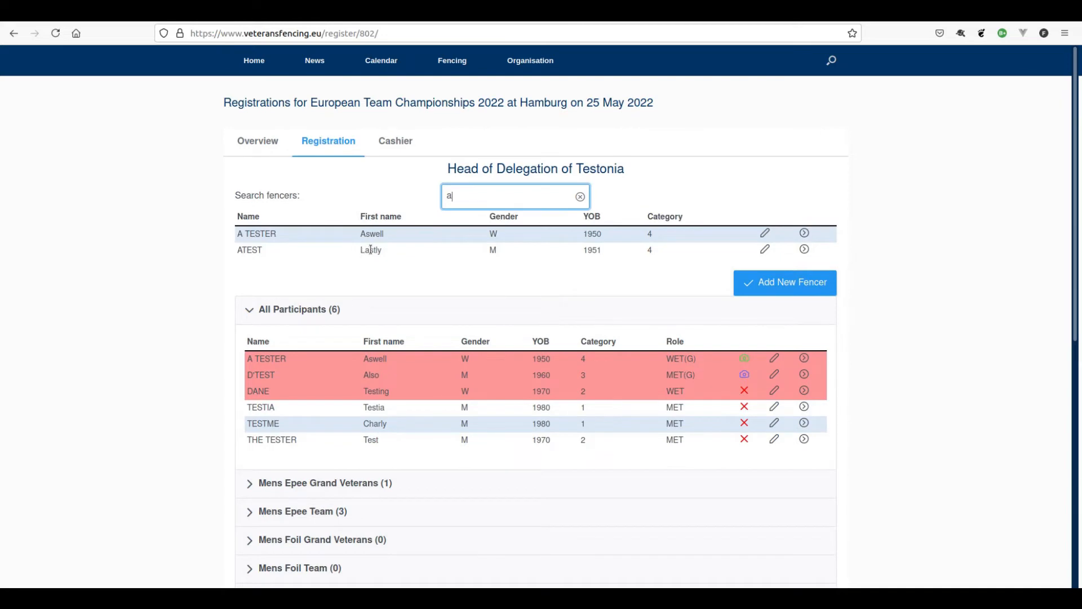
- Register the 1951-born fencer with support roles Coach and Physio, leaving the third role None
click(804, 249)
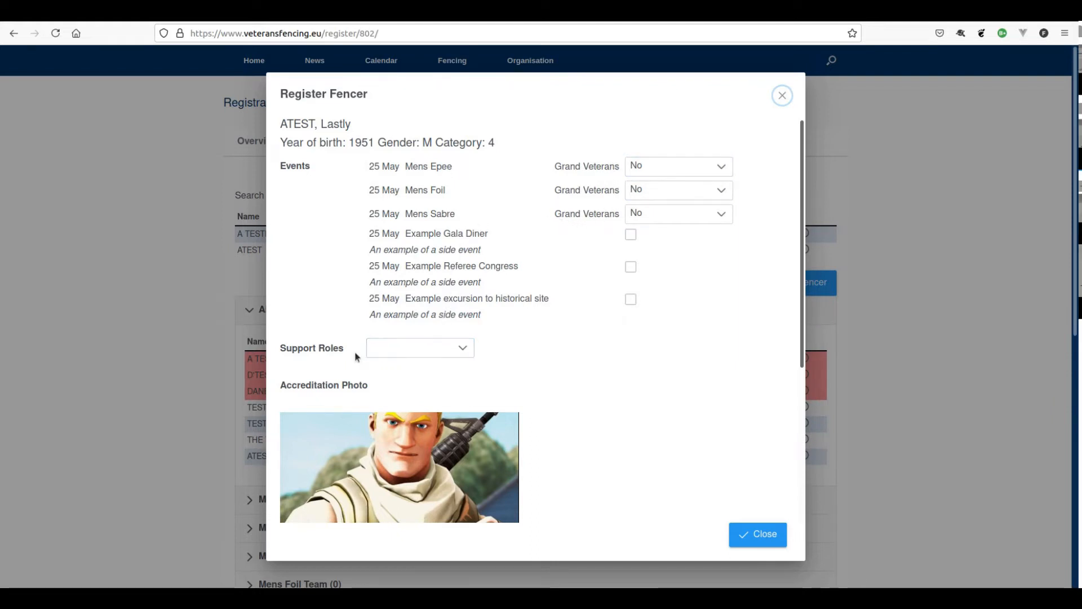
click(434, 349)
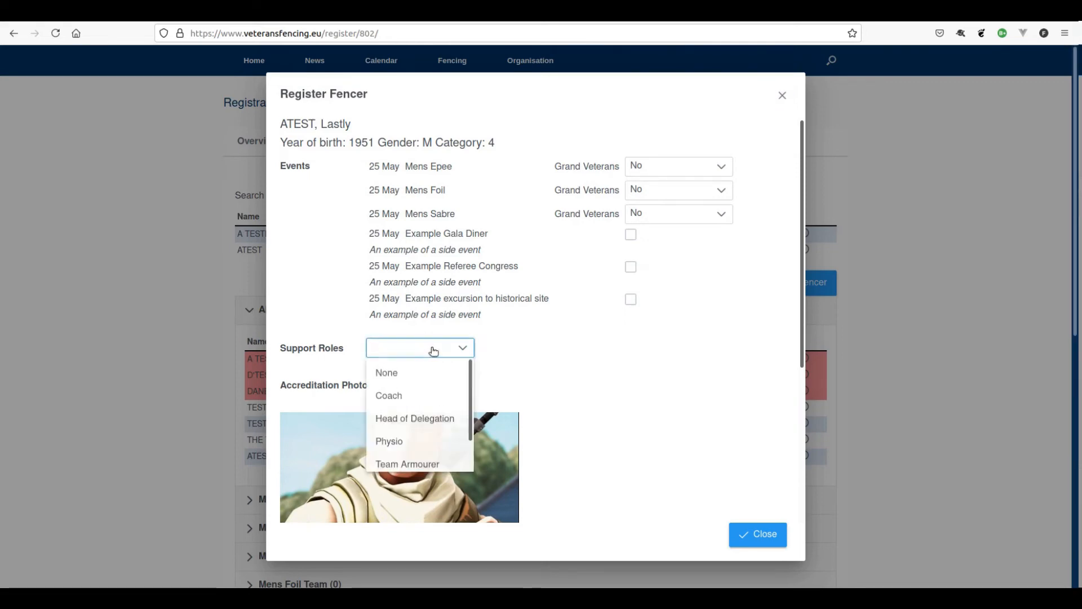
click(413, 395)
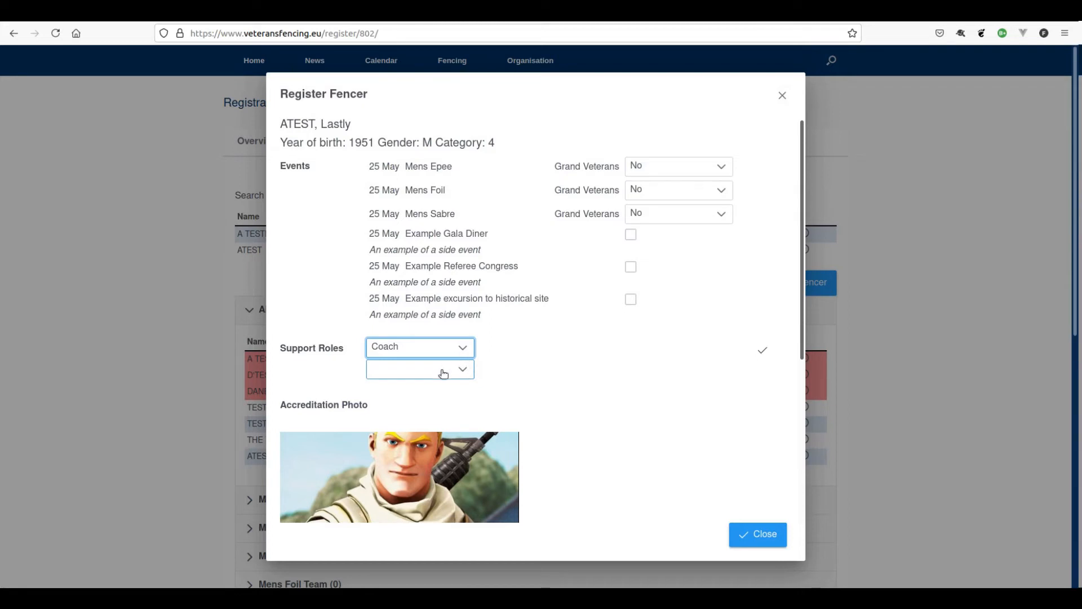
click(443, 373)
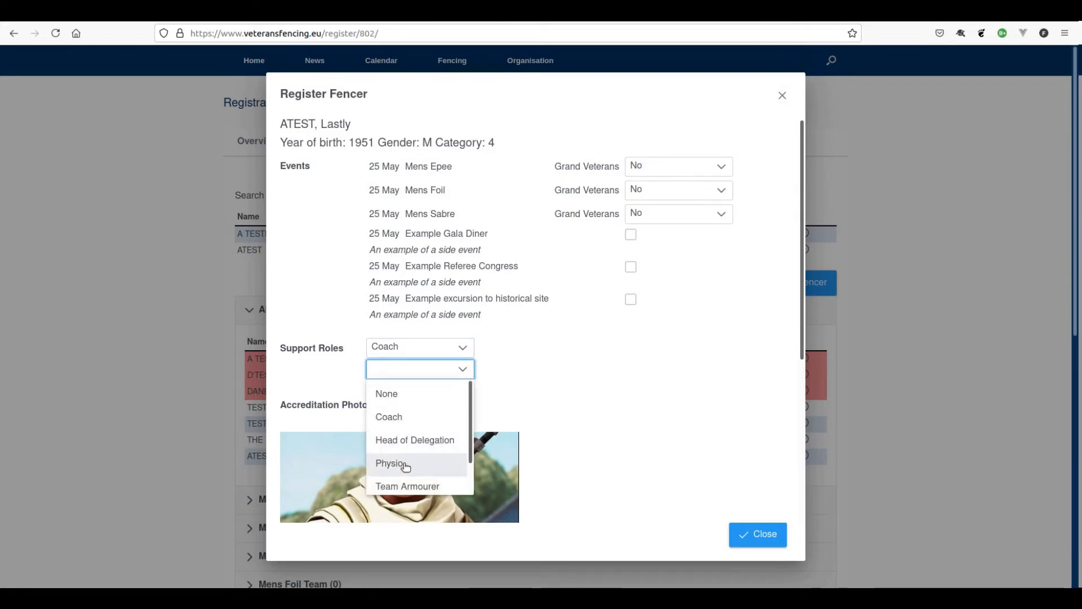
click(405, 466)
click(433, 391)
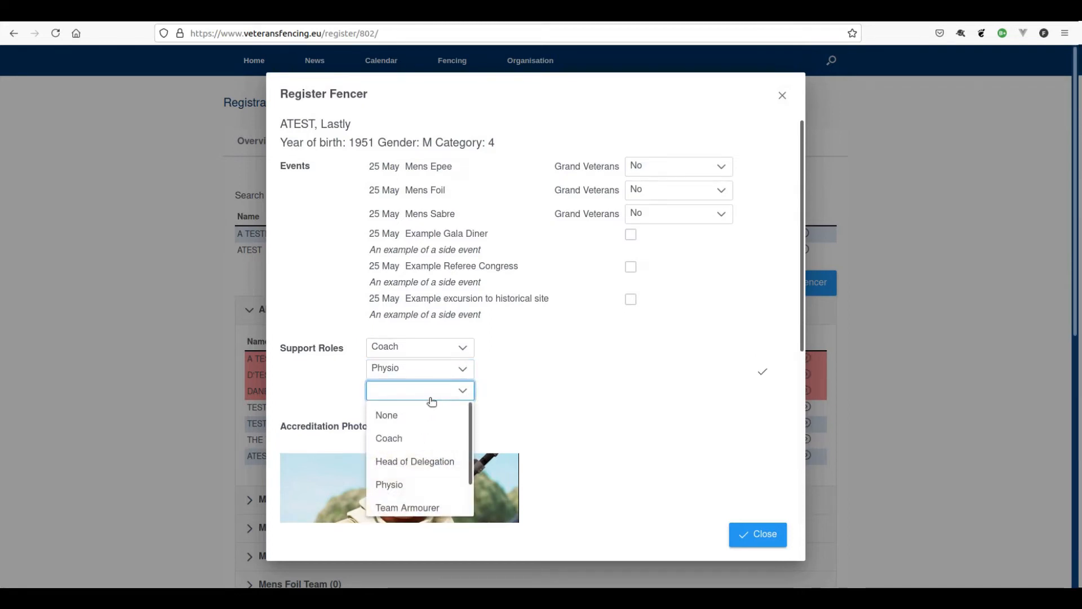
click(410, 506)
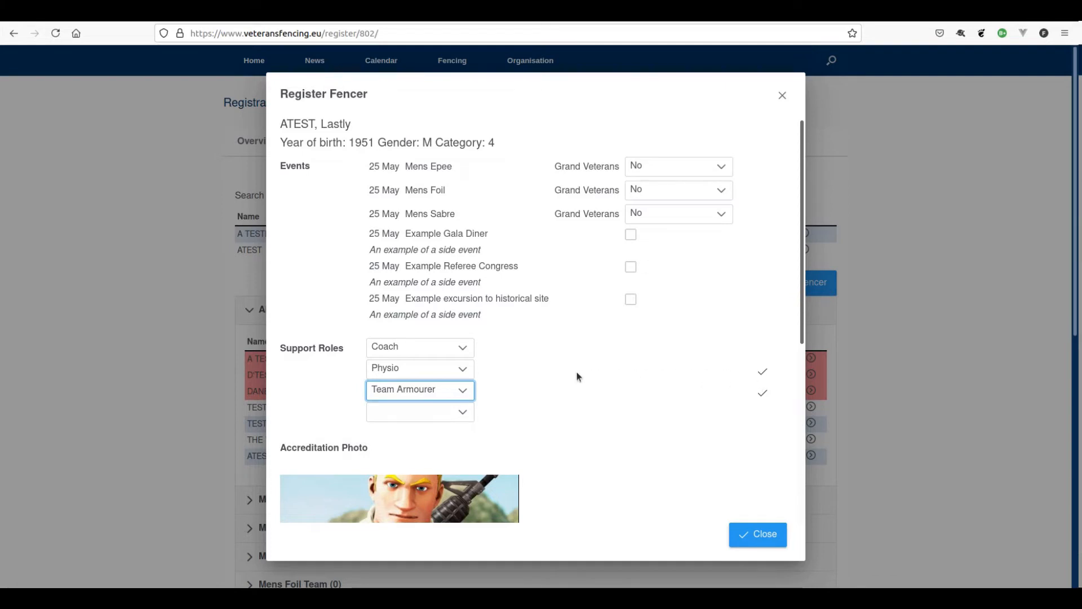
click(428, 395)
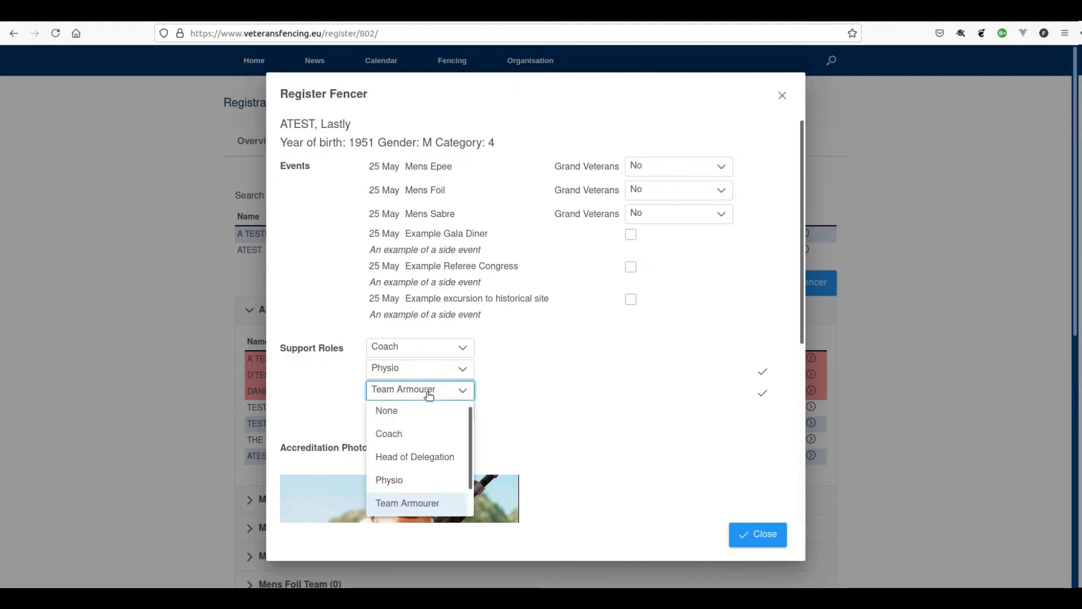
click(404, 416)
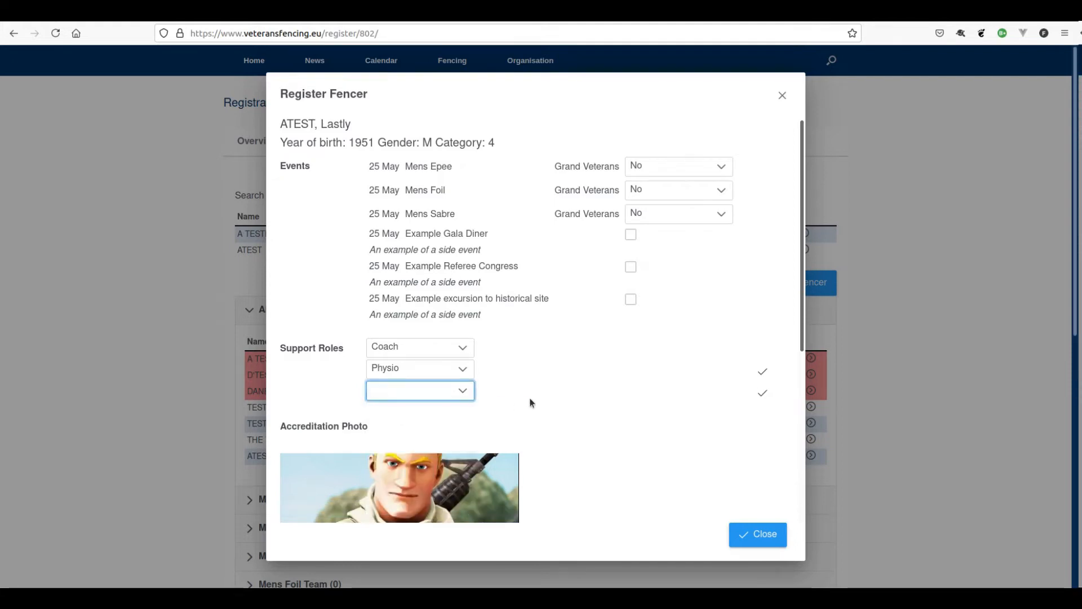
click(769, 534)
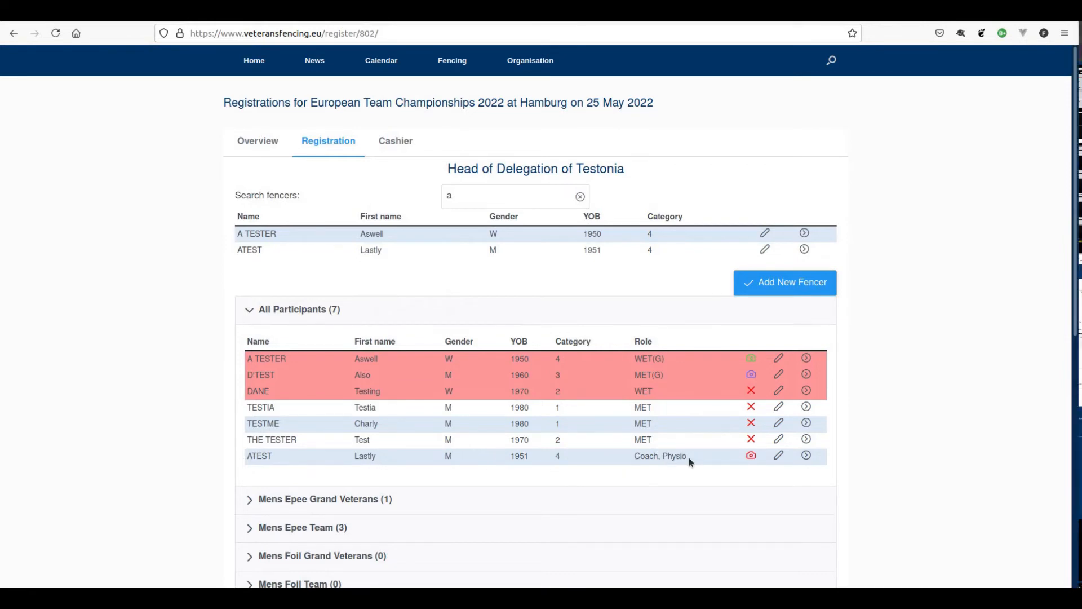
- Enter the 1951-born fencer in Mens Epee as Grand Veterans 1
click(806, 456)
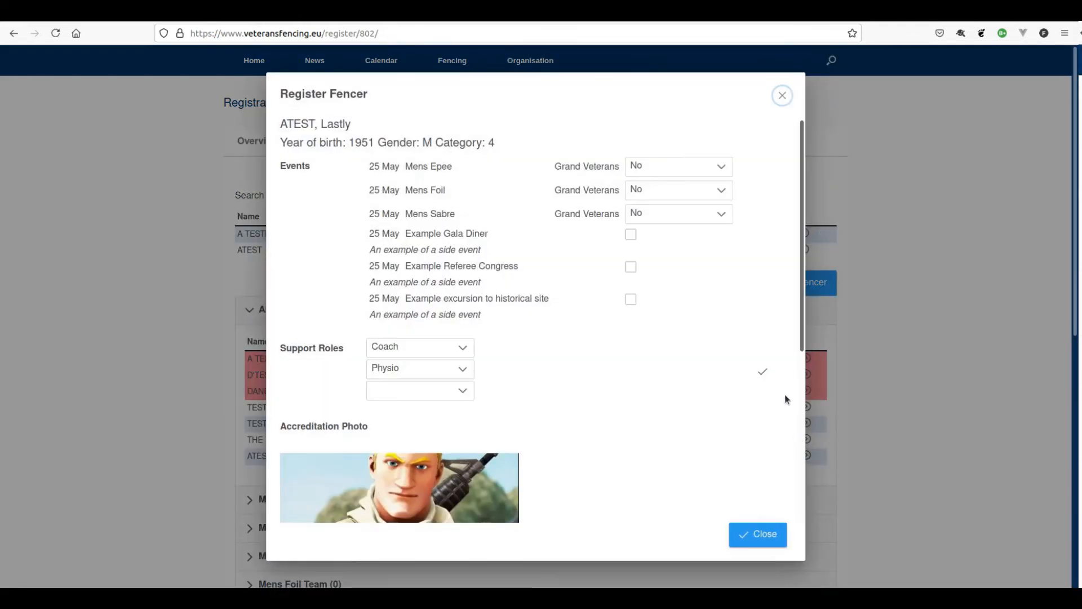
click(675, 168)
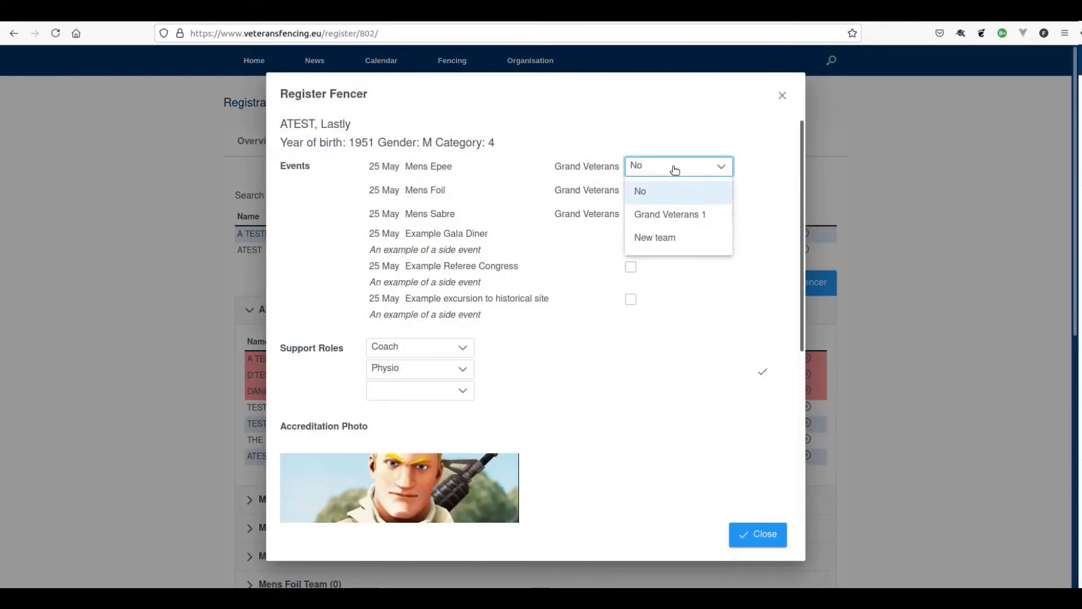
click(669, 215)
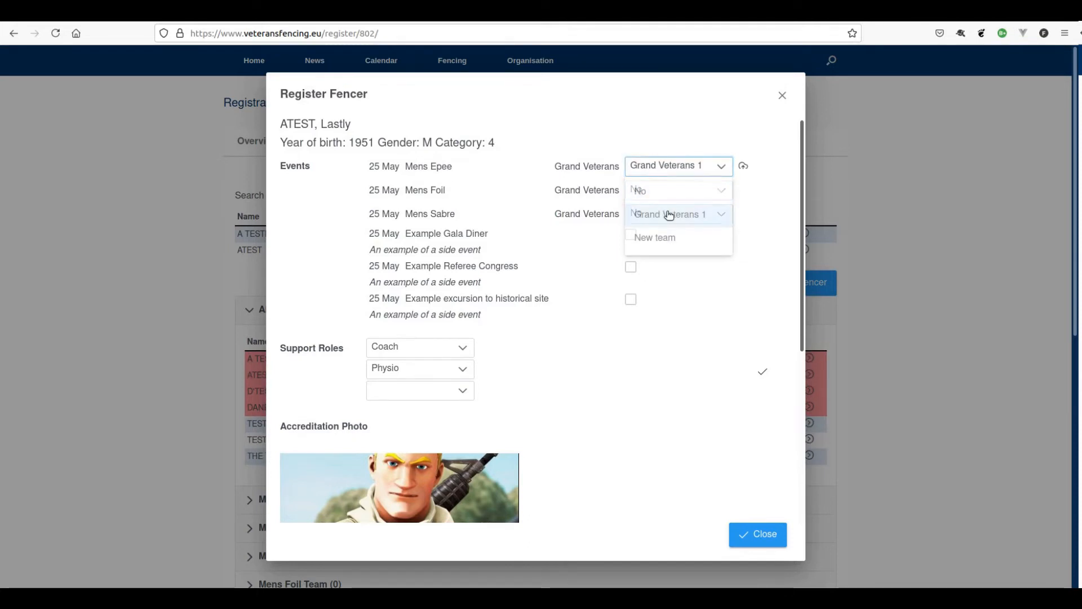
click(764, 536)
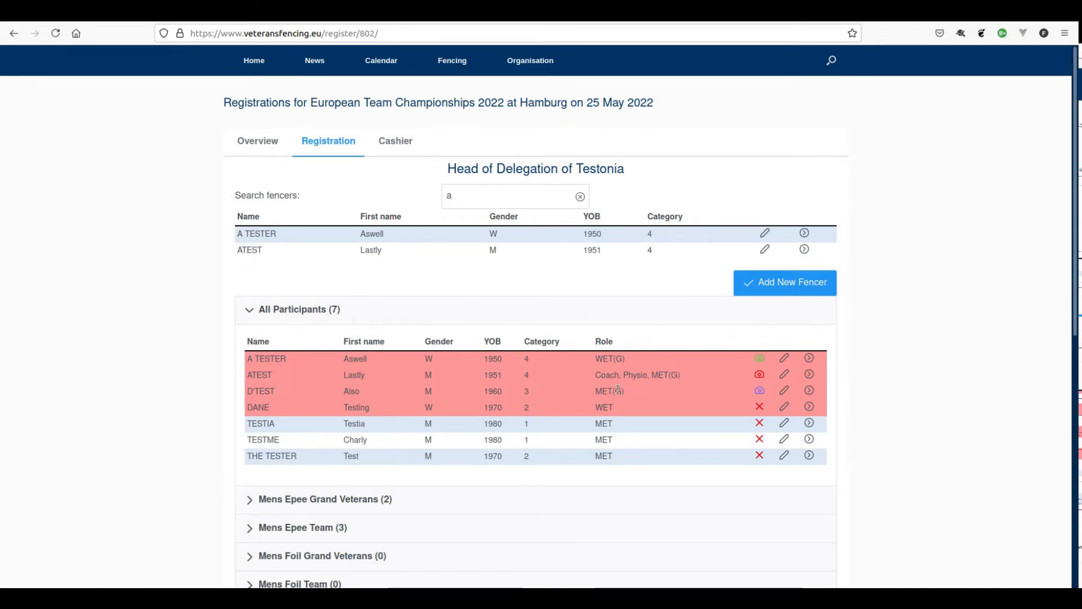
- Add and save a new male fencer born 1950-01-01 with his surname and first name
click(757, 288)
click(449, 292)
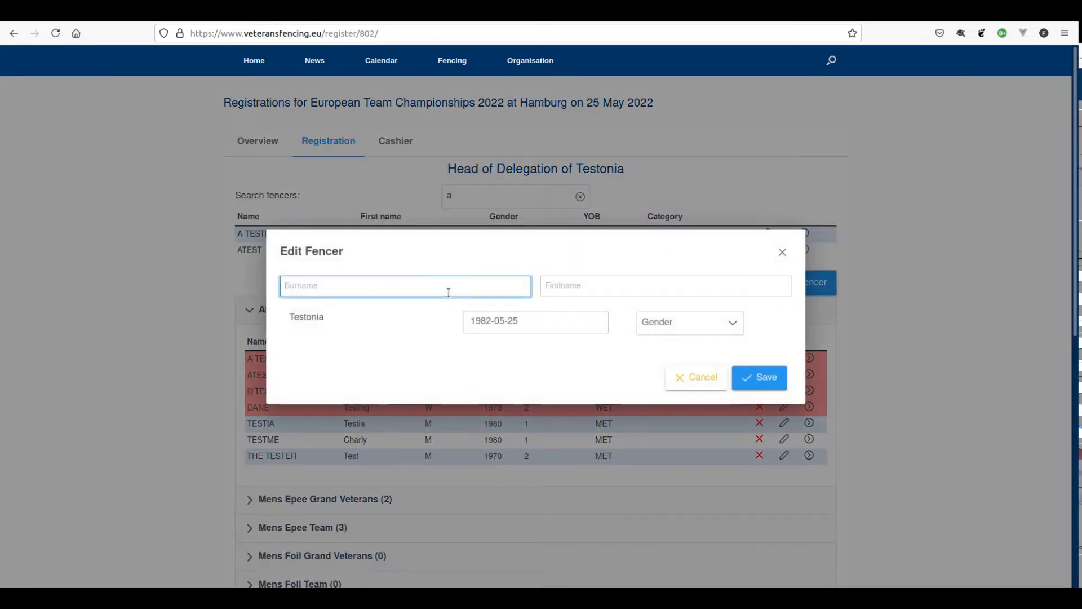
text(Y)
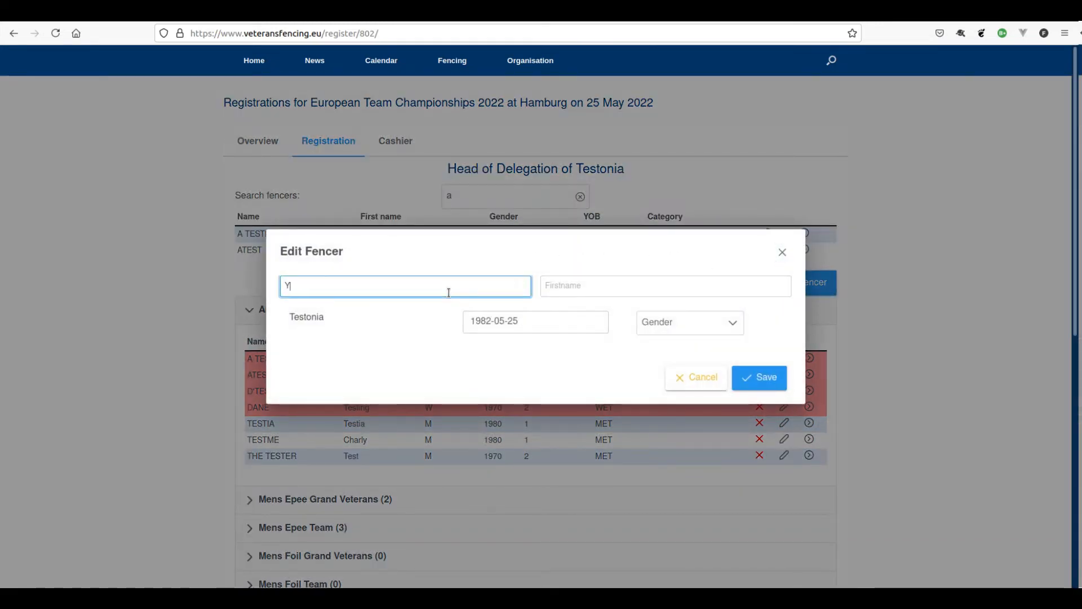
text(otest)
key(Tab)
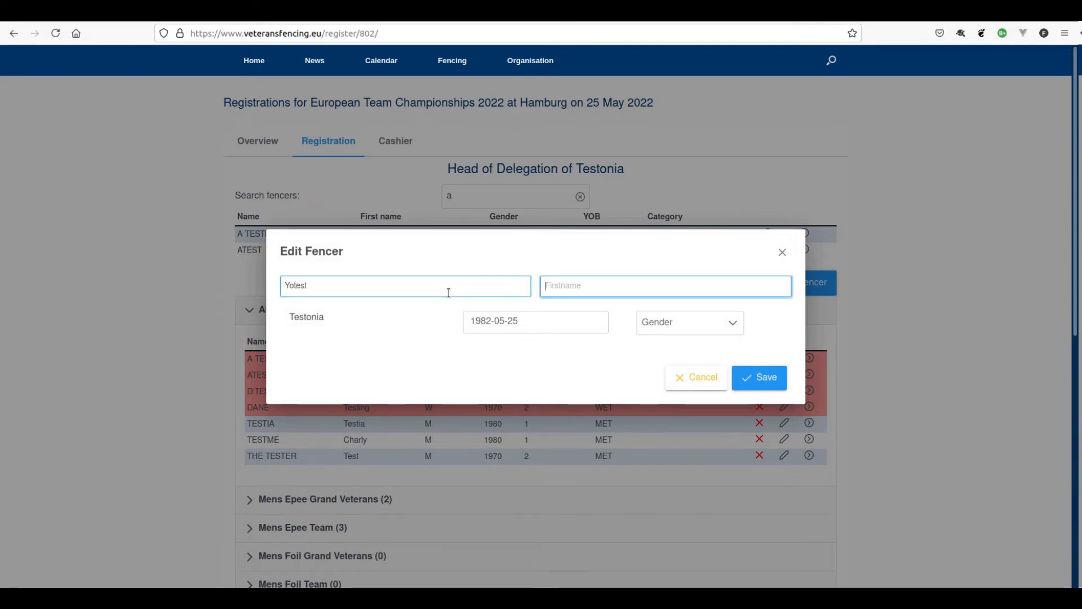
text(Yolo)
key(Tab)
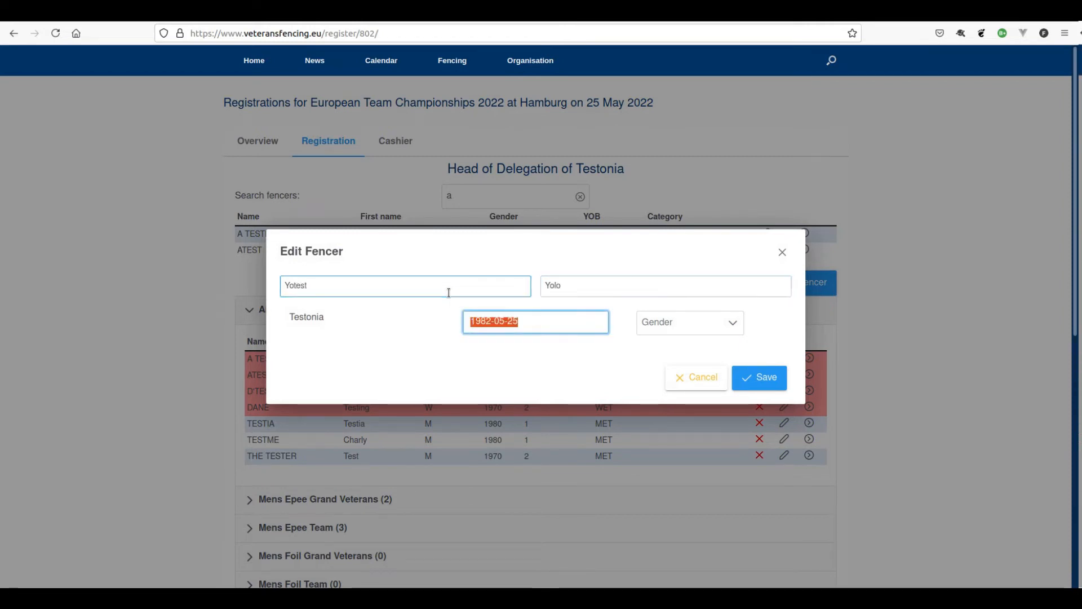
text(1950-)
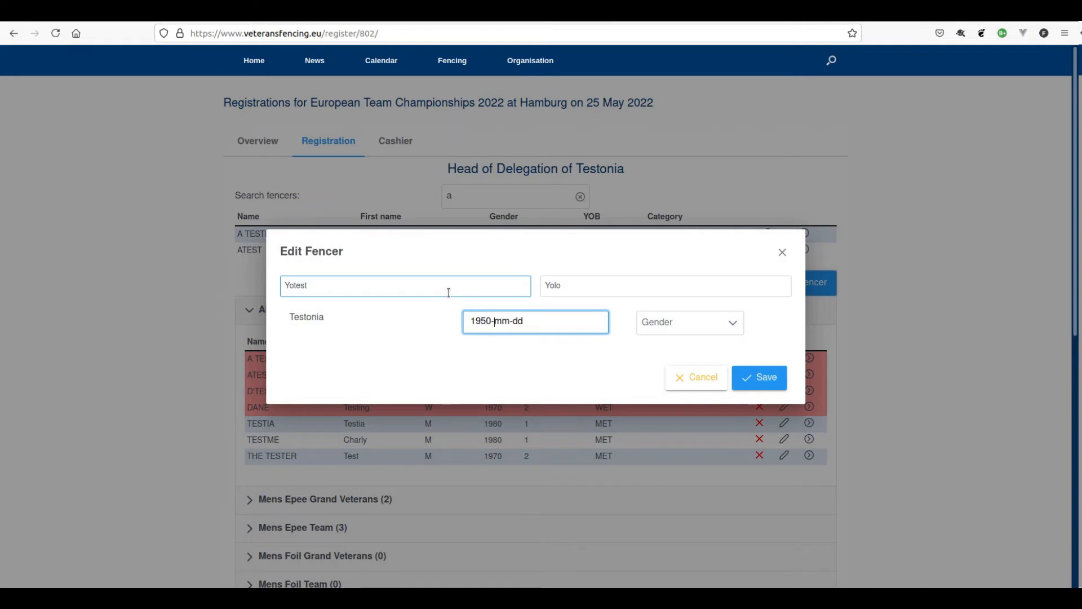
text(01-01)
key(Tab)
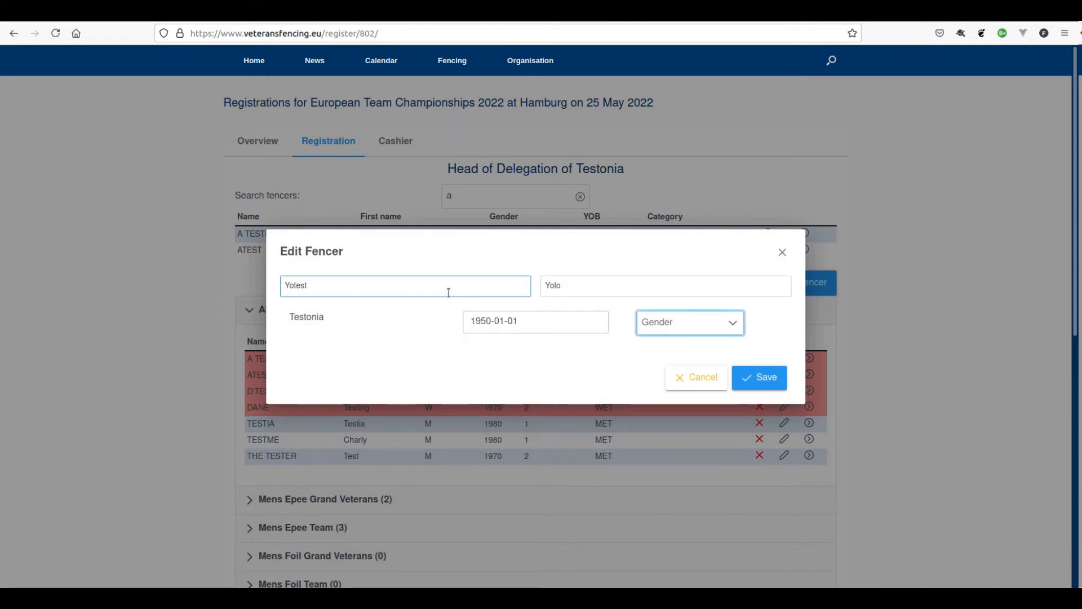
click(758, 376)
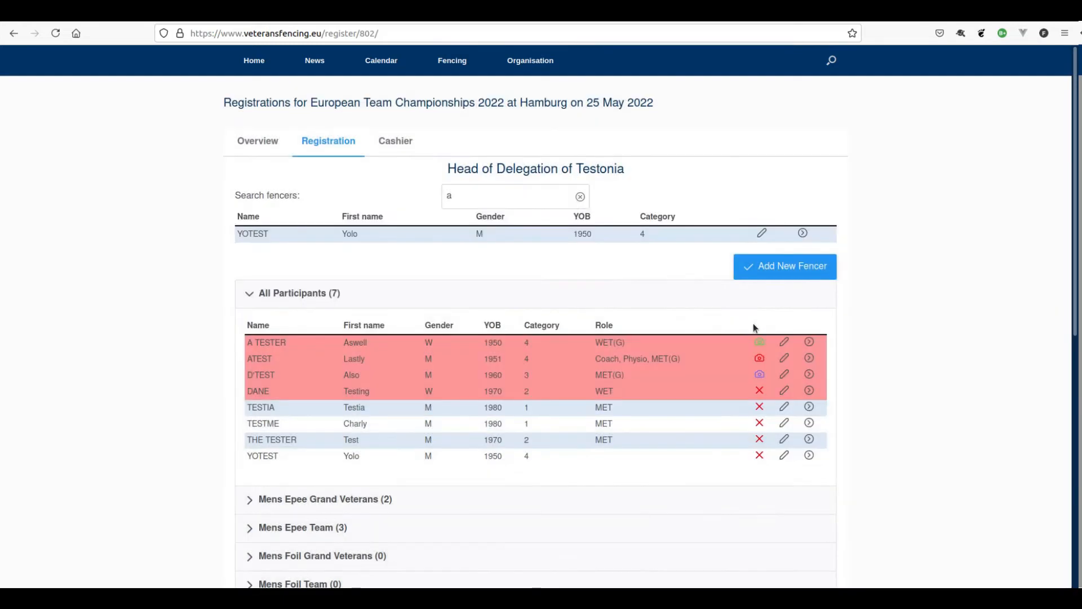
- Enter the new 1950-born fencer in Mens Epee as Grand Veterans 1
click(804, 231)
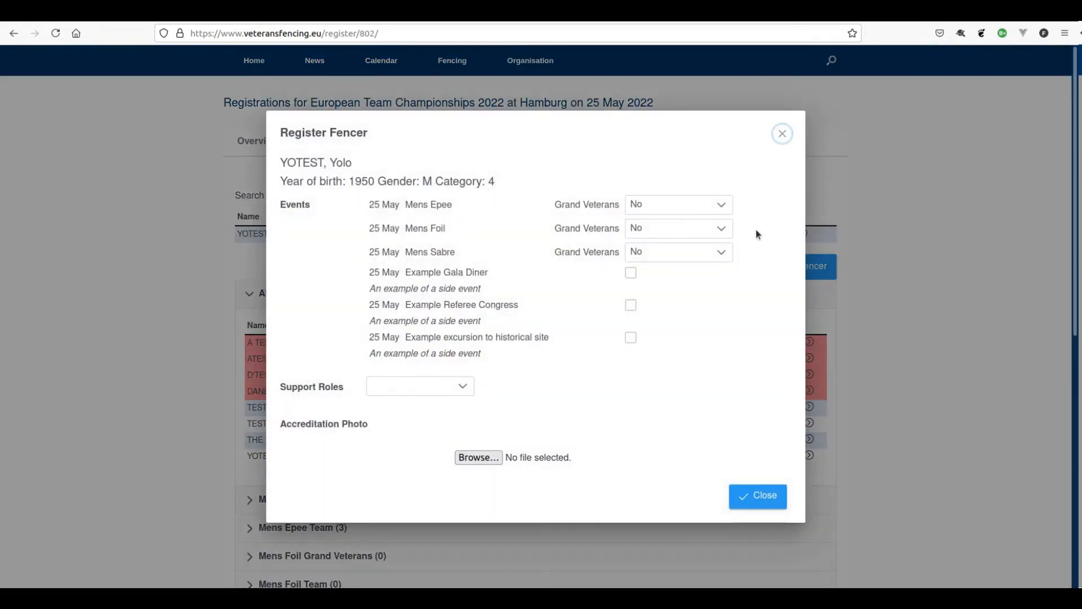
click(685, 207)
click(675, 254)
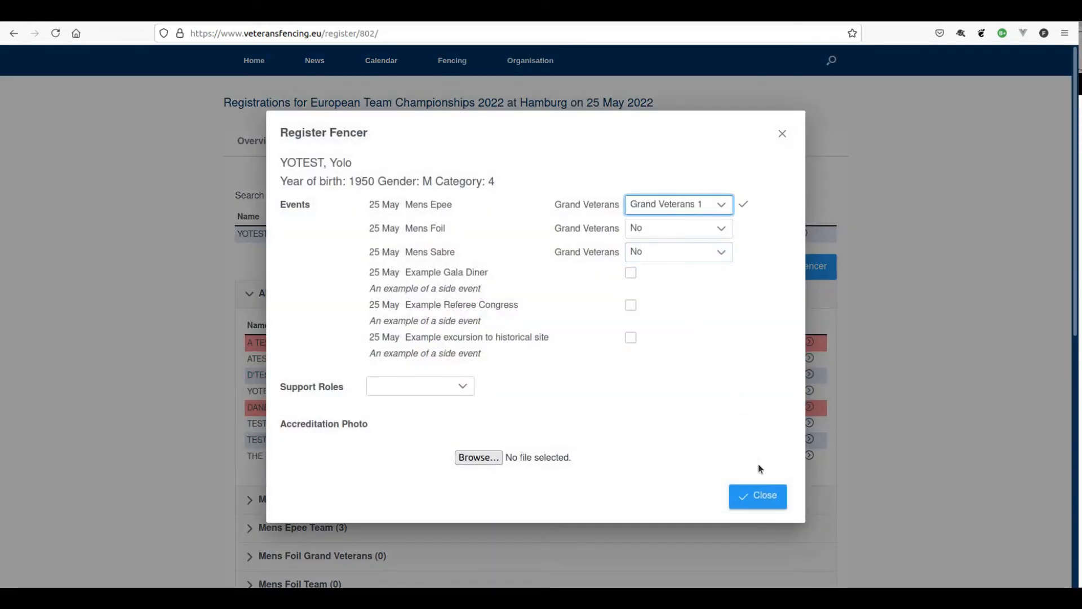
click(760, 497)
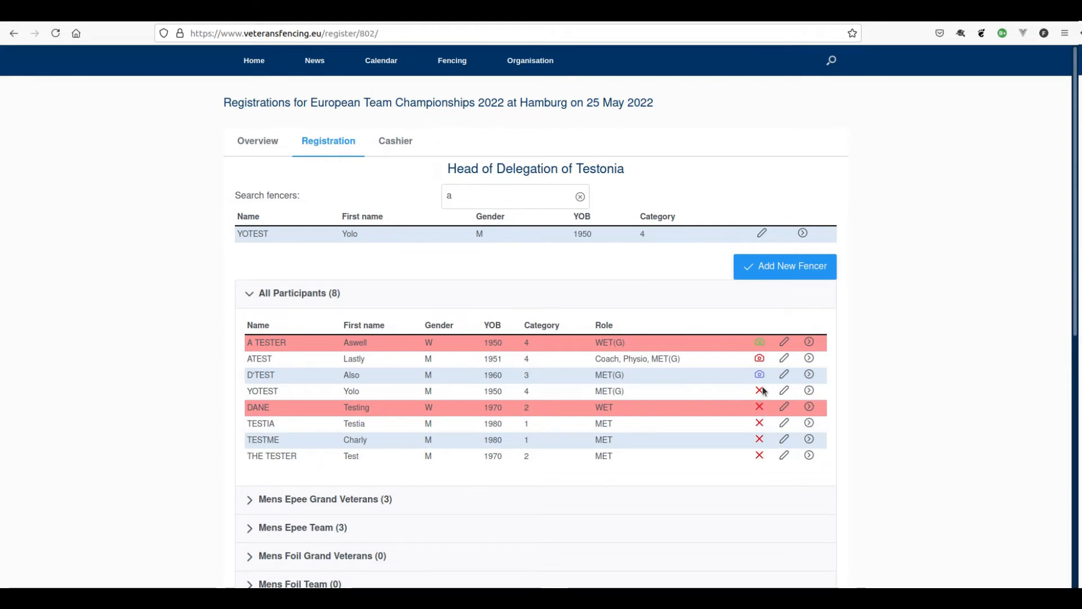
click(810, 343)
scroll(641, 388, down, 3)
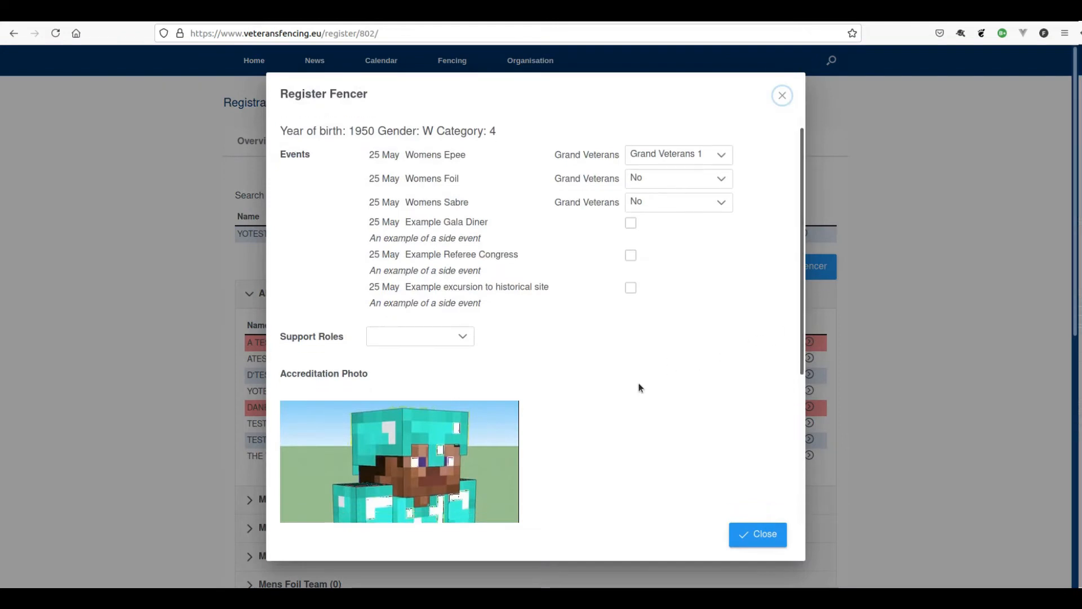
scroll(640, 388, down, 2)
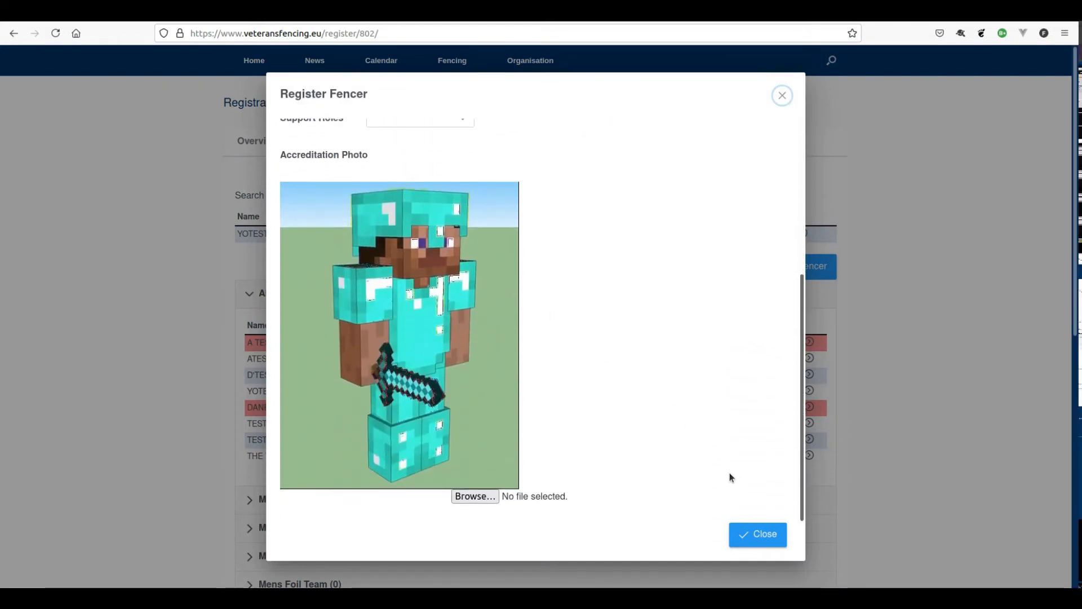
click(760, 536)
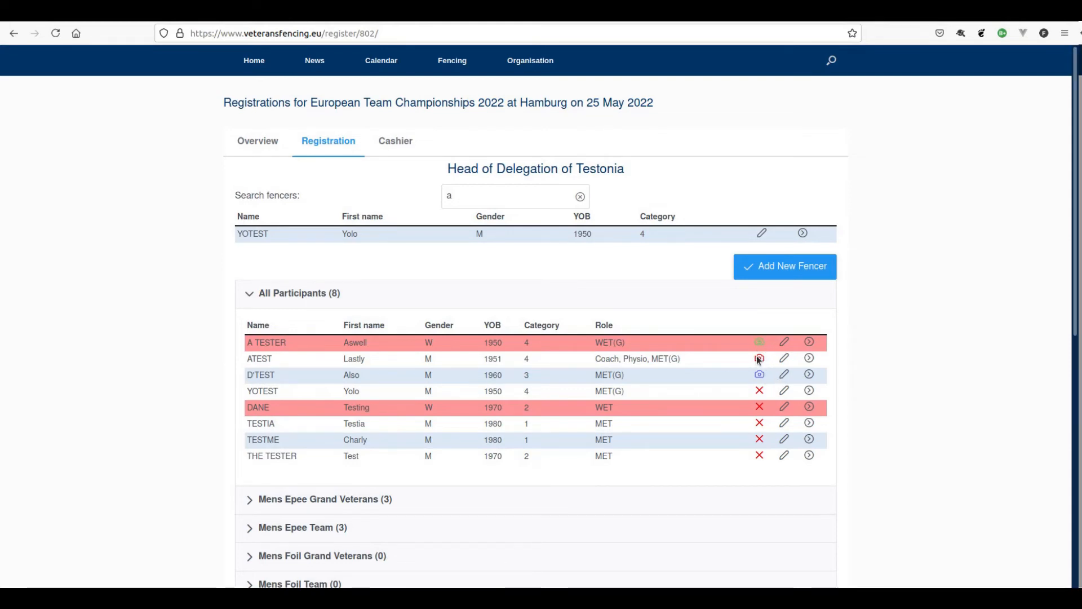
click(810, 358)
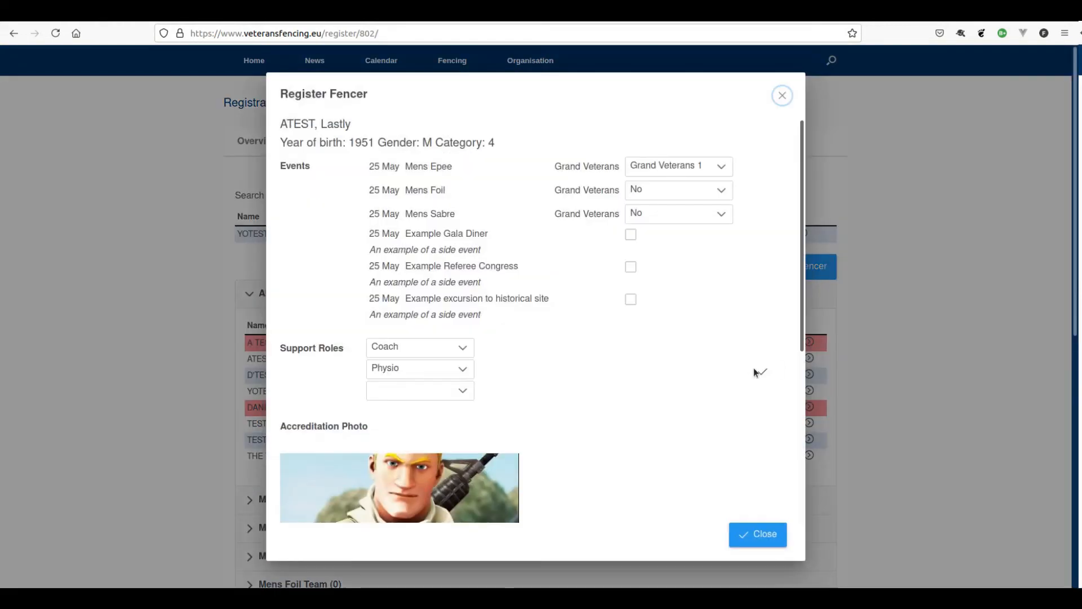
scroll(680, 391, down, 5)
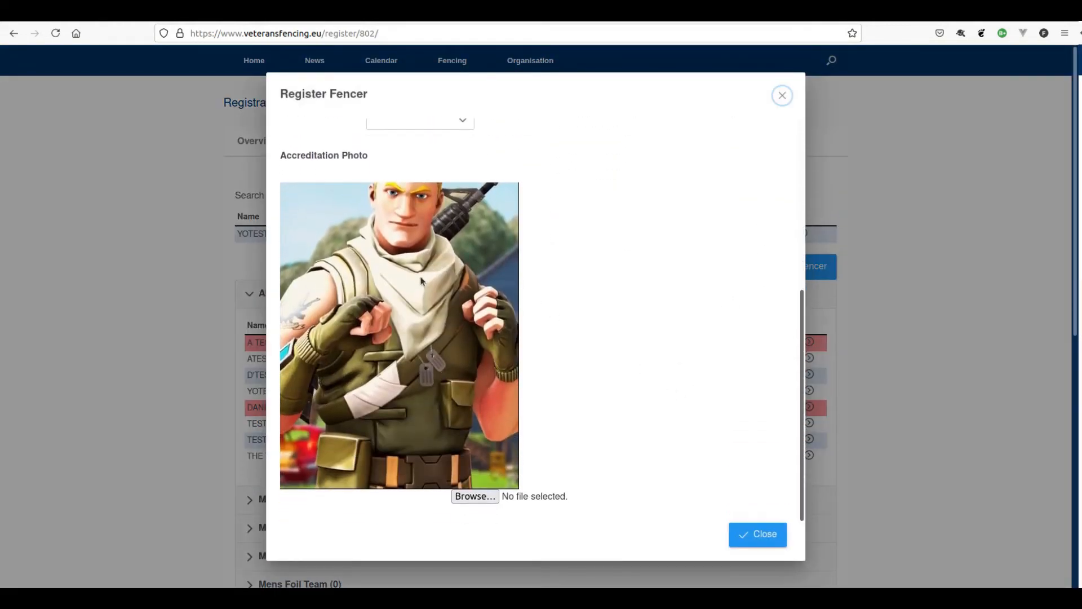
click(764, 536)
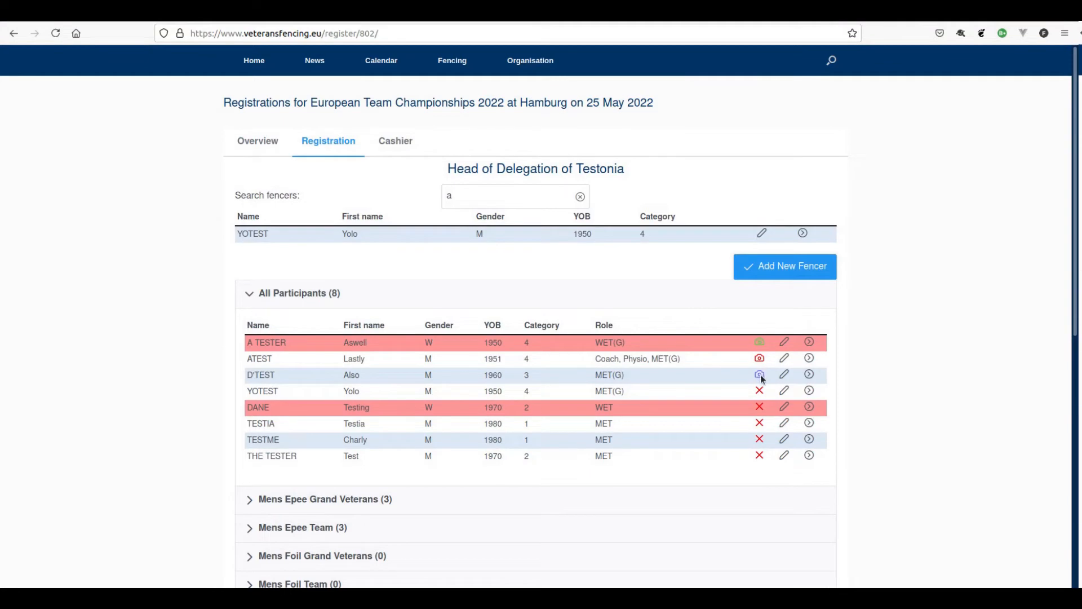
click(809, 375)
scroll(631, 387, down, 3)
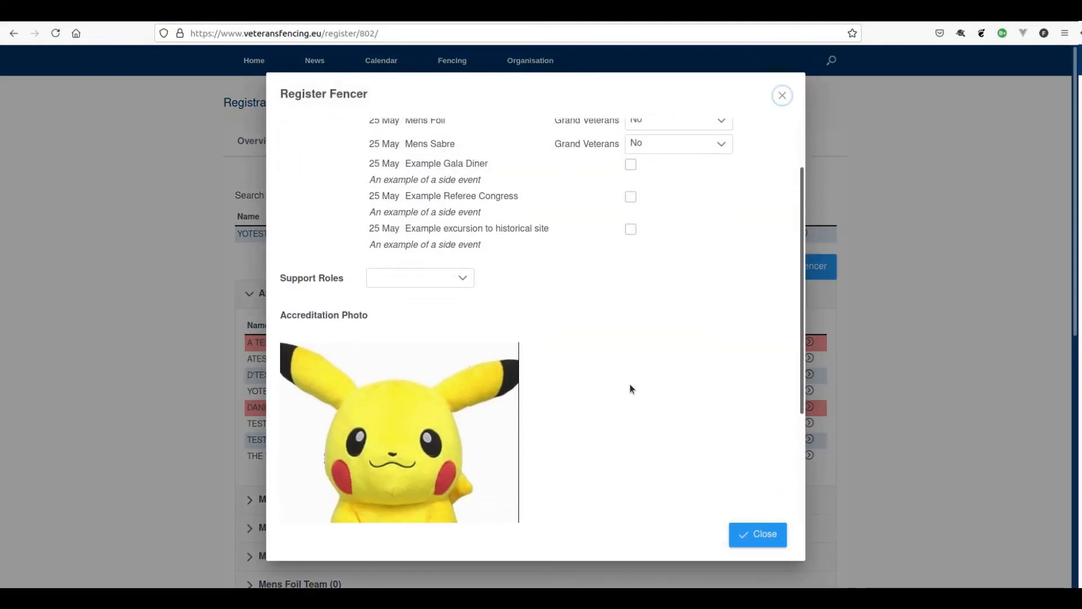
scroll(629, 384, down, 5)
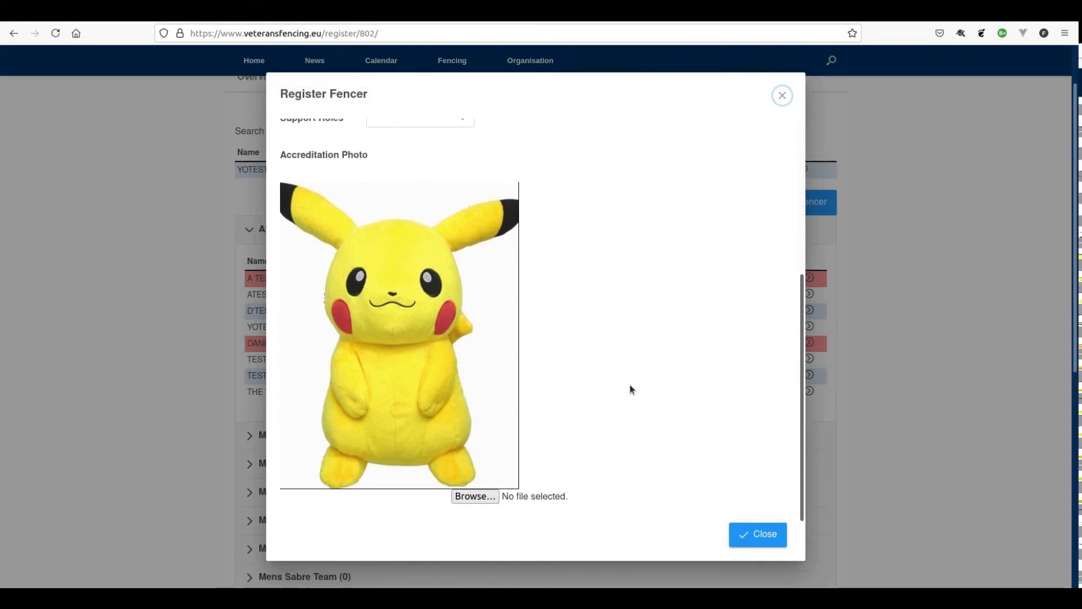
click(771, 539)
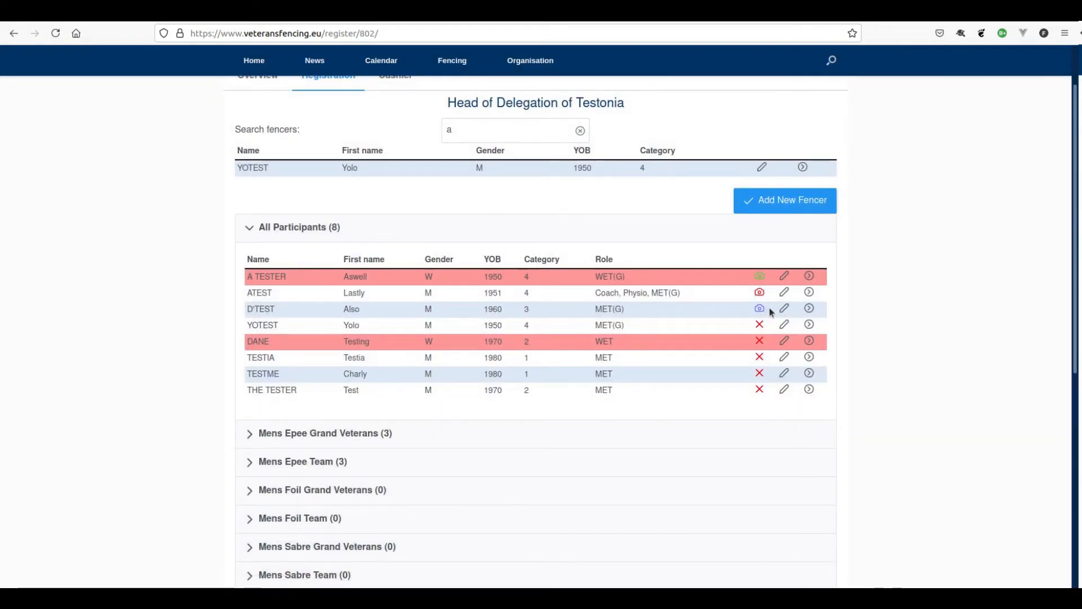
click(809, 325)
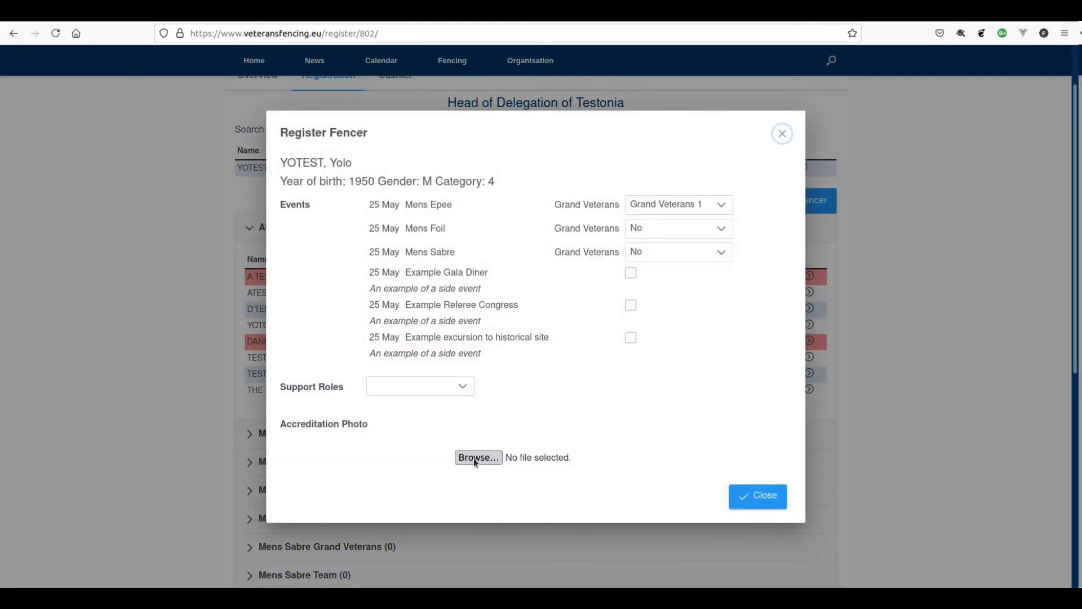
click(770, 500)
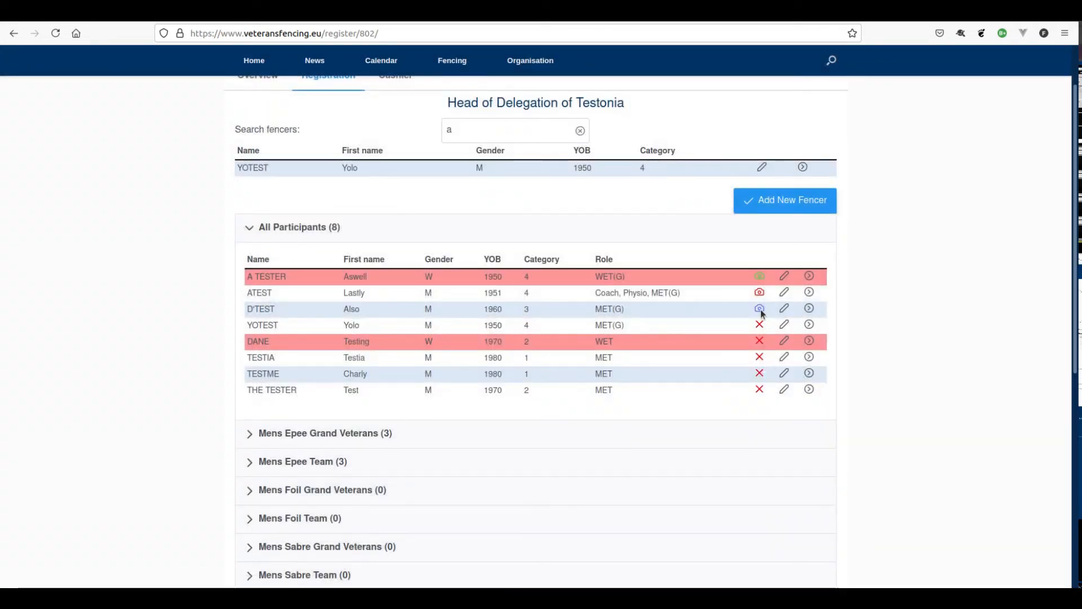
scroll(729, 337, down, 1)
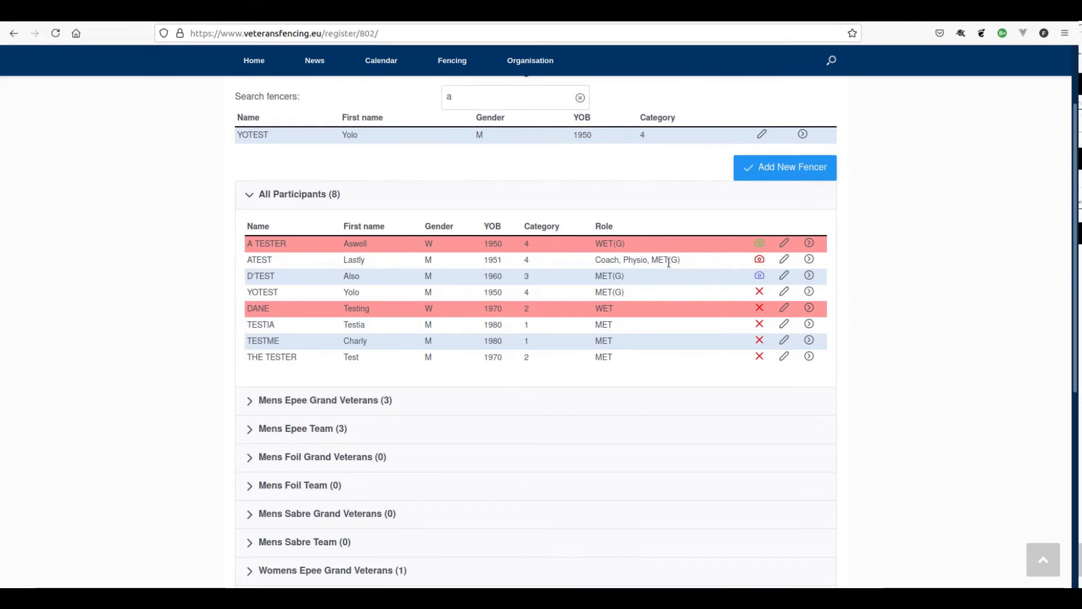
- Sign the 1951-born fencer up for Example Gala Diner and Example Referee Congress
click(809, 259)
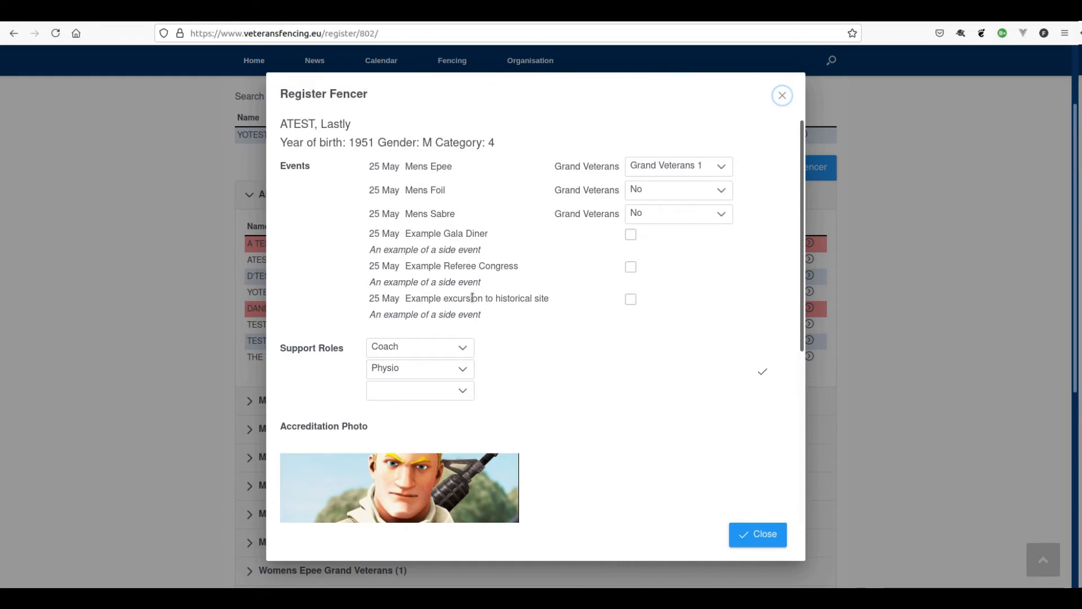
click(630, 235)
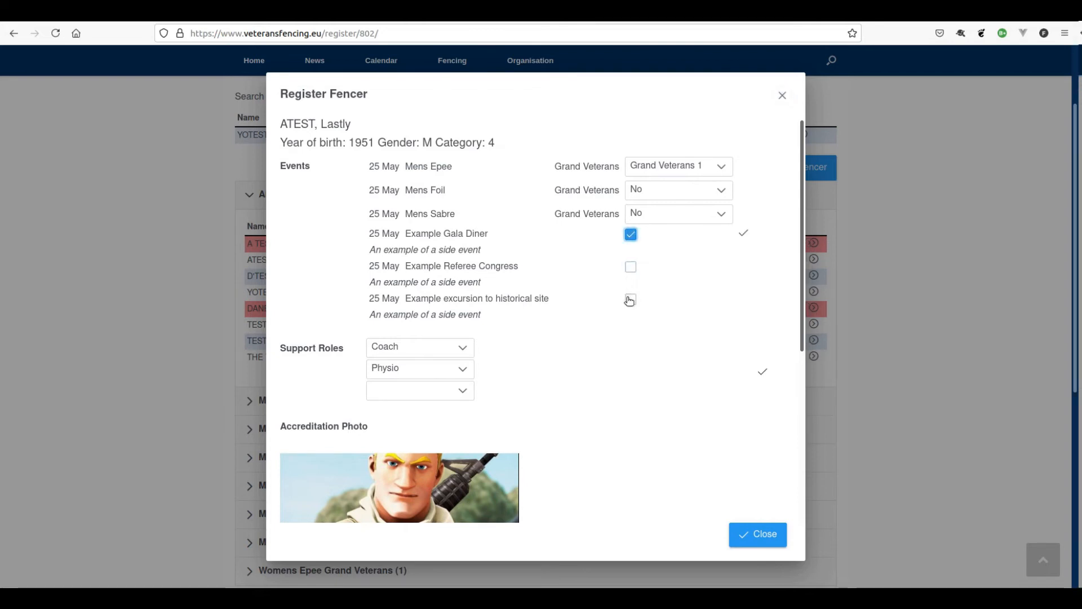
click(629, 271)
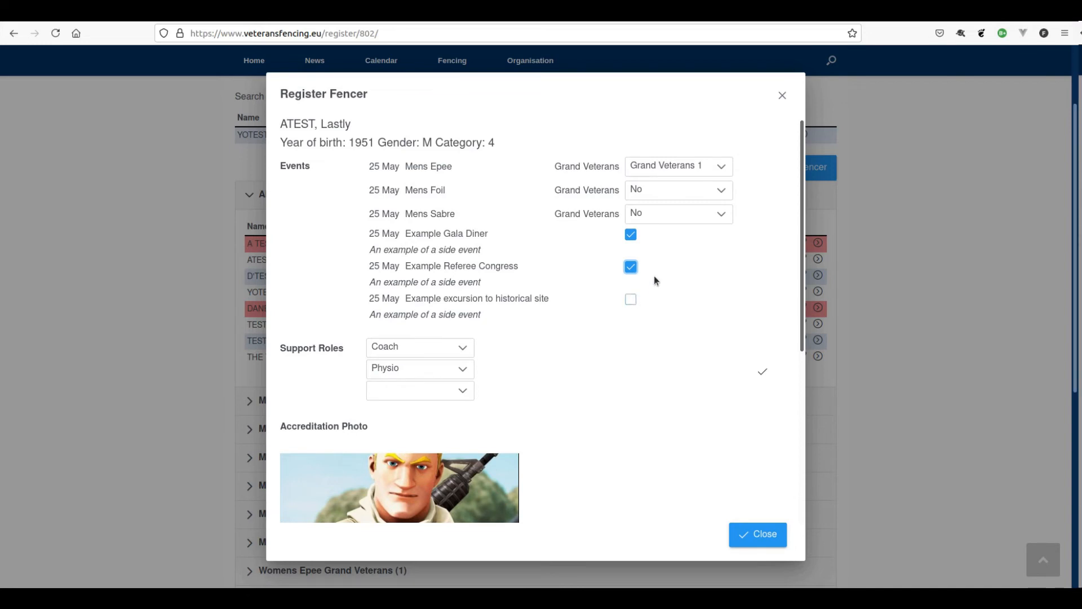
click(767, 534)
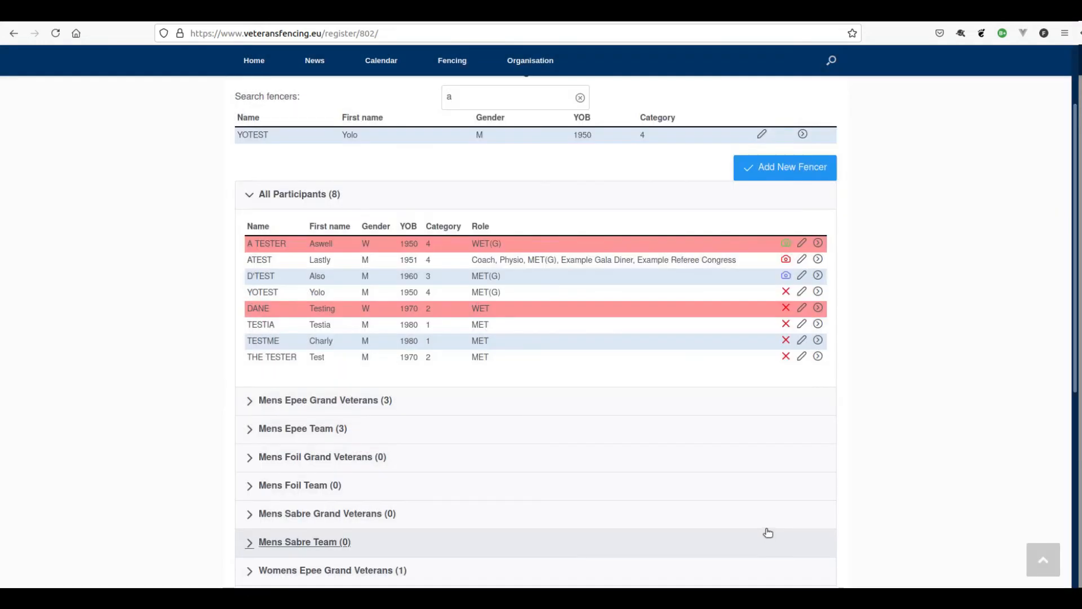
click(818, 308)
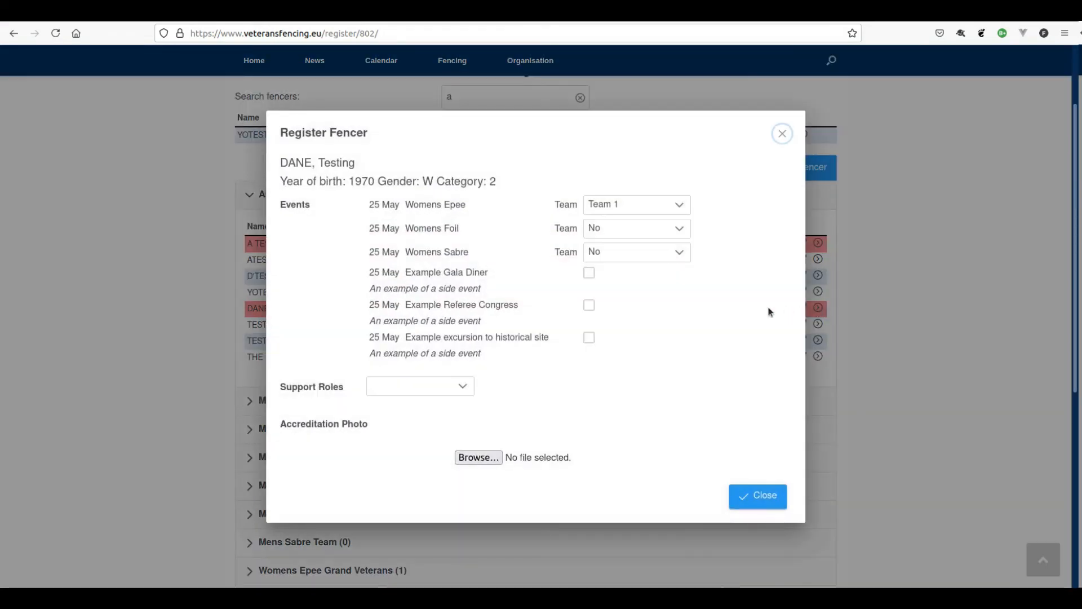
- Sign the Category 2 woman up for the historical site excursion and Example Referee Congress
click(590, 339)
click(595, 305)
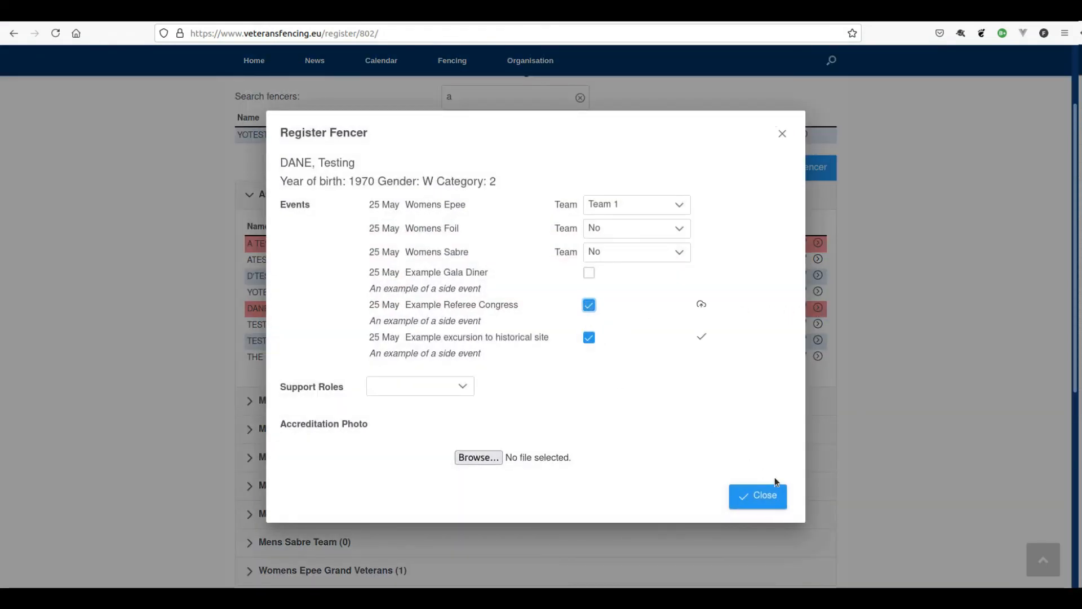
click(773, 489)
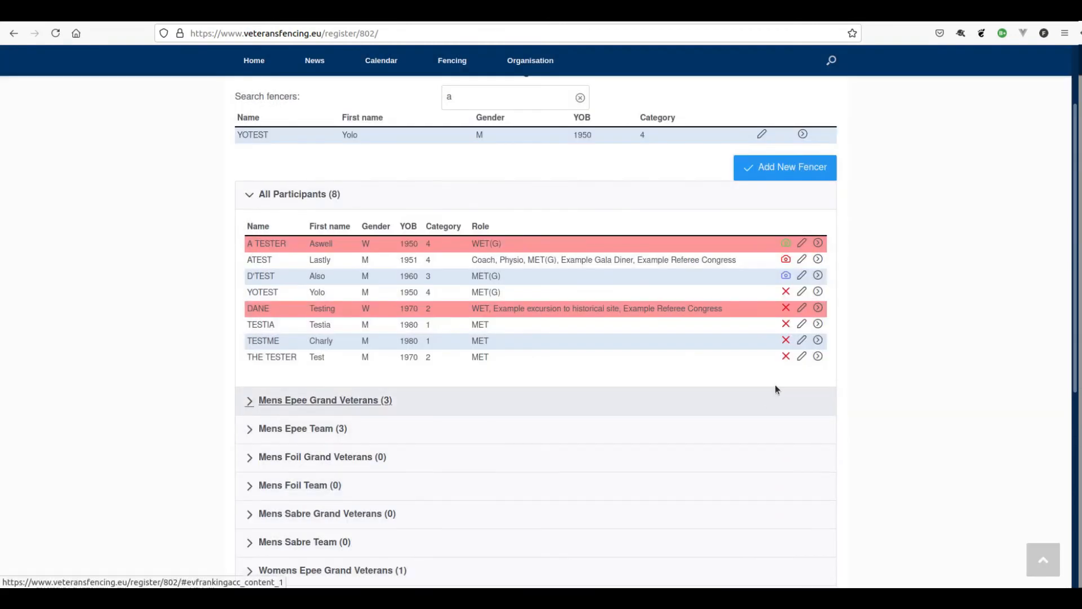
- Sign the last listed fencer and the third fencer up for Example Gala Diner
click(818, 356)
click(590, 274)
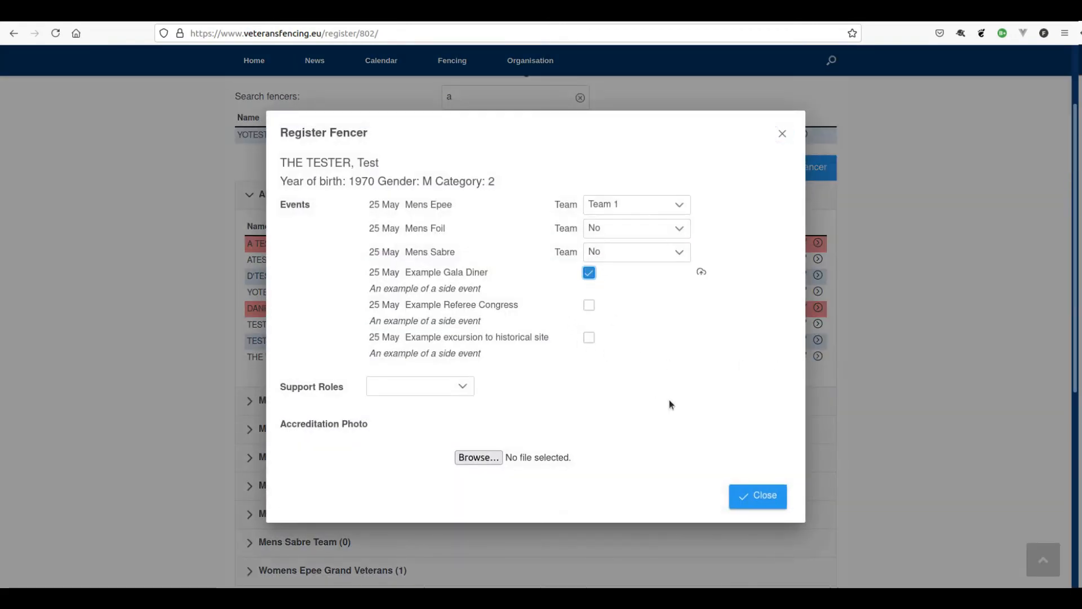
click(755, 496)
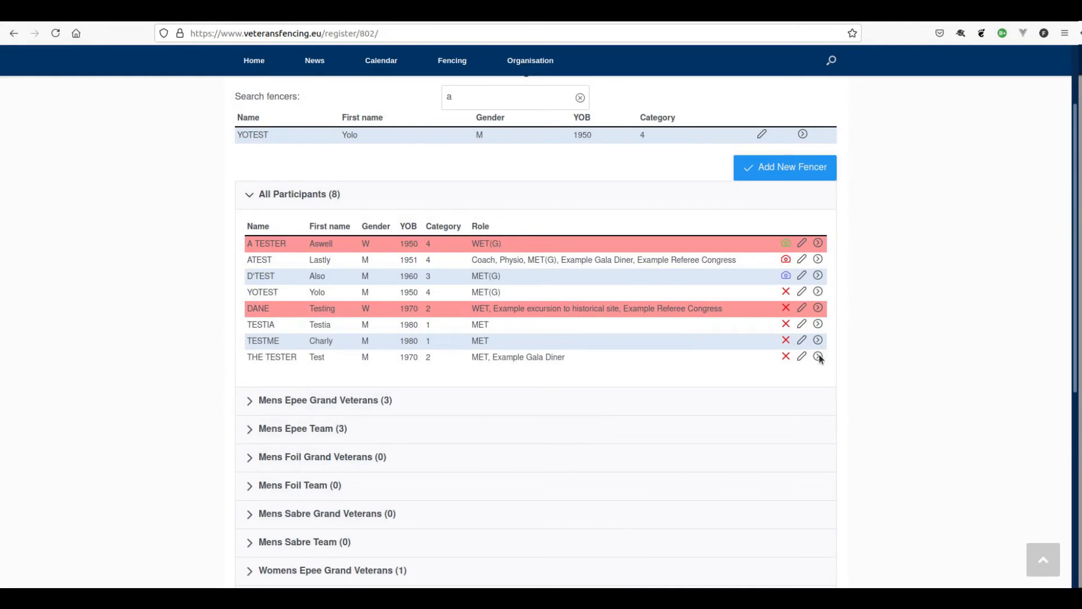
click(818, 355)
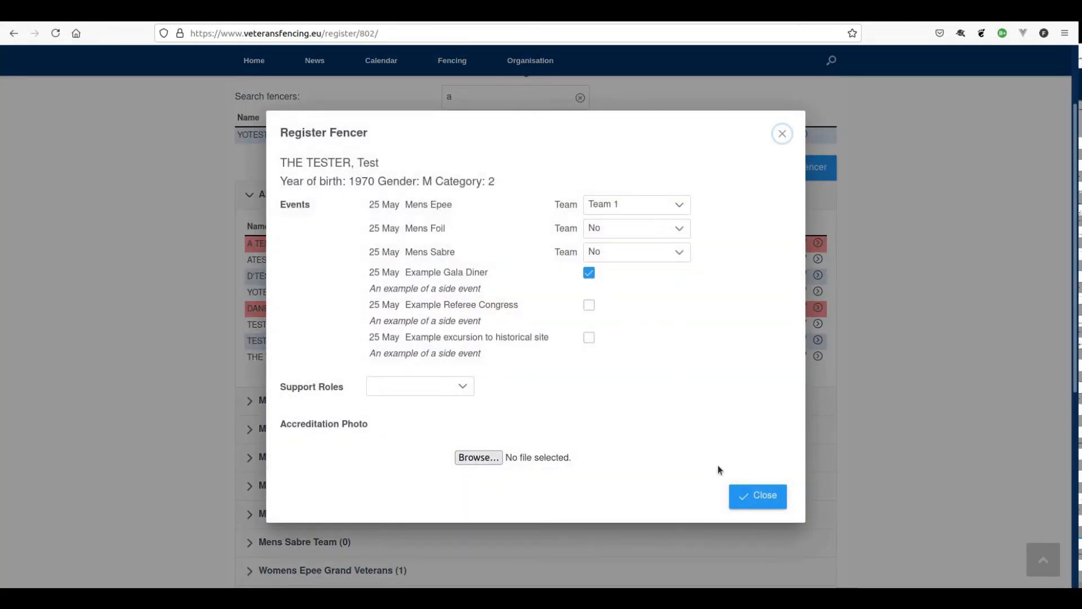
click(768, 497)
click(818, 355)
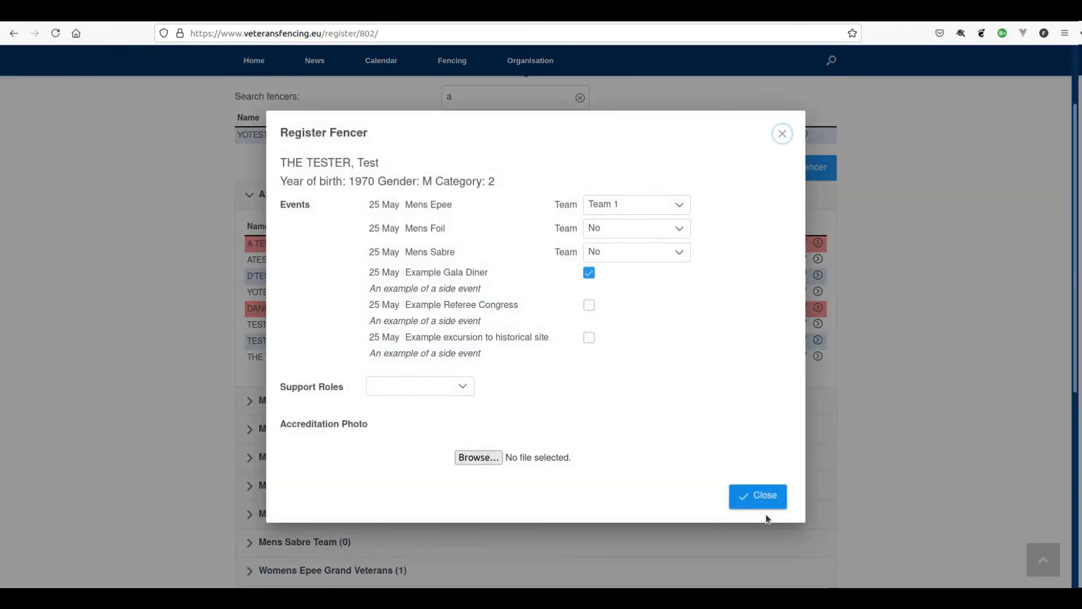
click(770, 496)
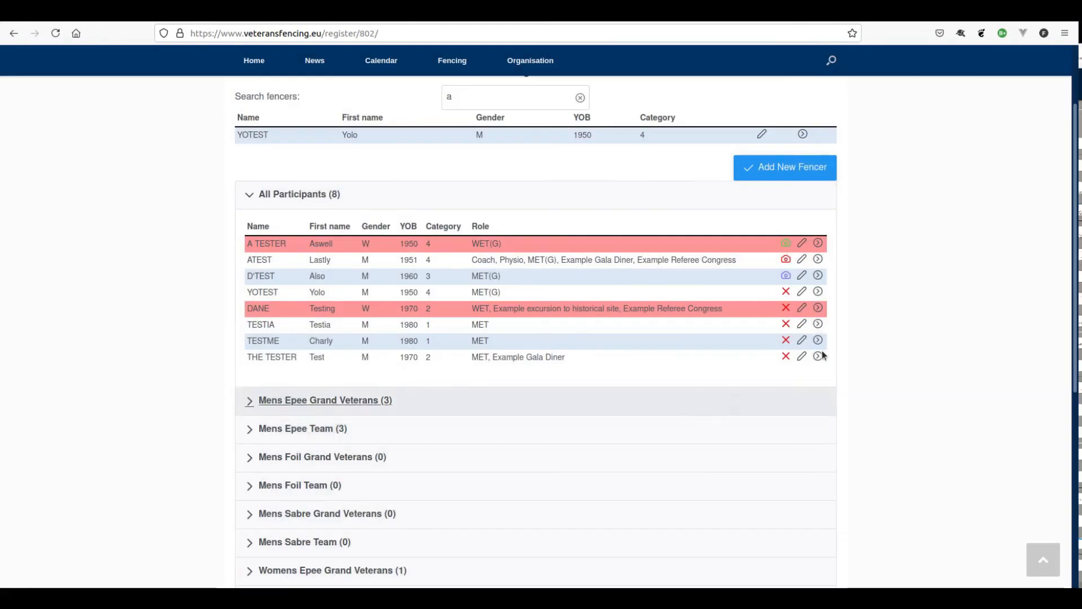
click(818, 275)
click(631, 235)
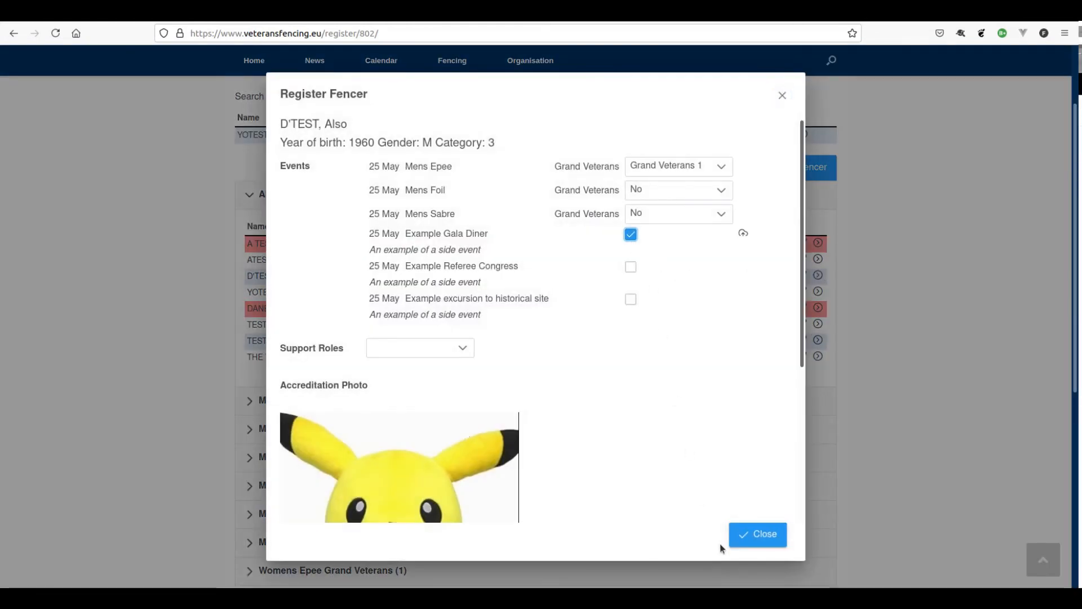
click(758, 534)
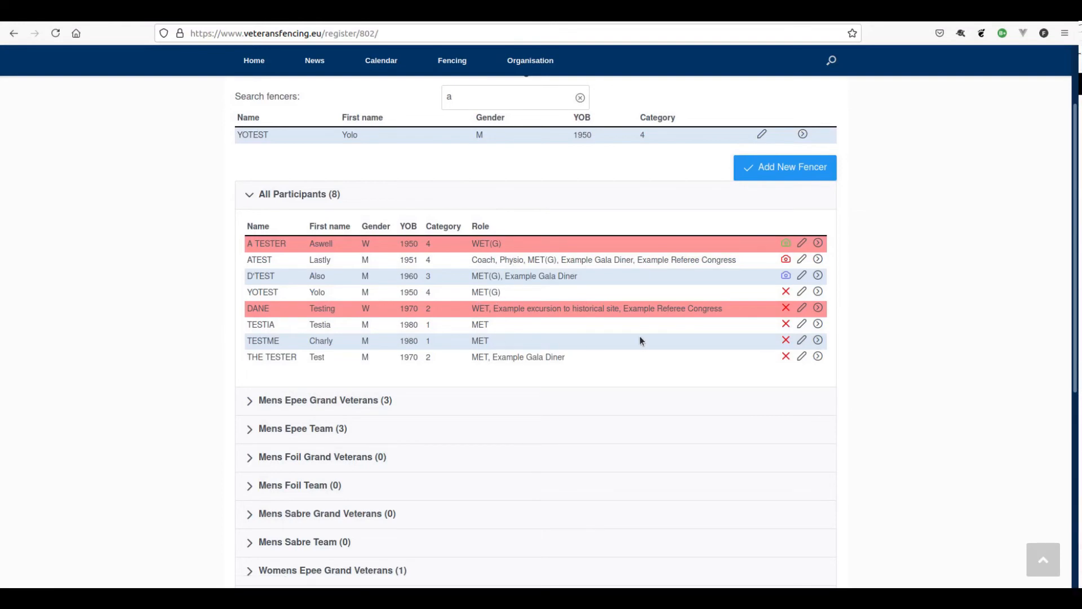
- Sign the seventh and sixth fencers up for Gala Diner, the sixth also for Referee Congress
click(818, 340)
click(589, 273)
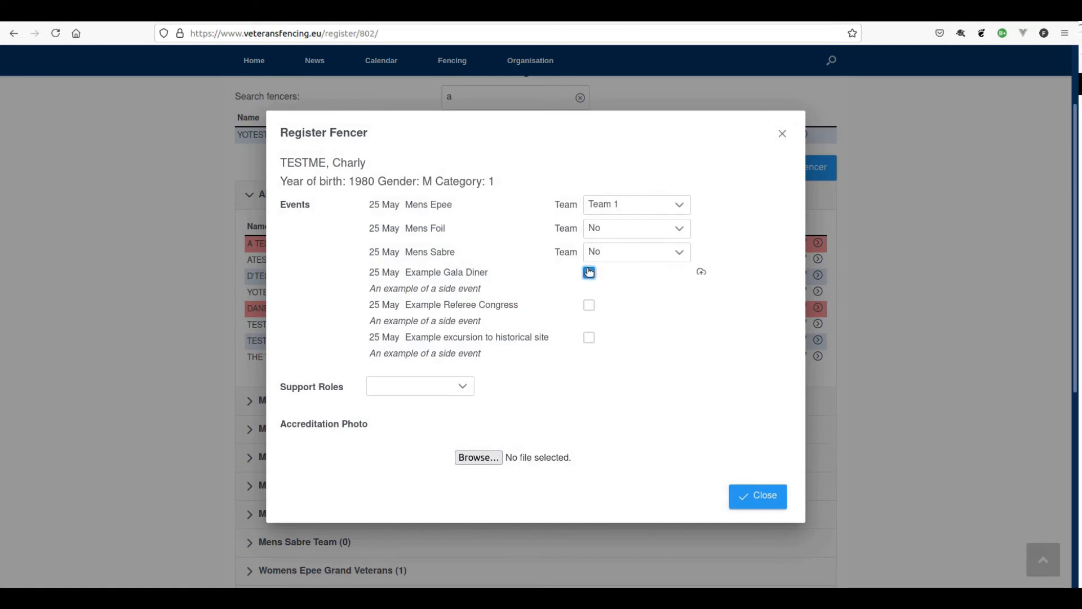
click(768, 495)
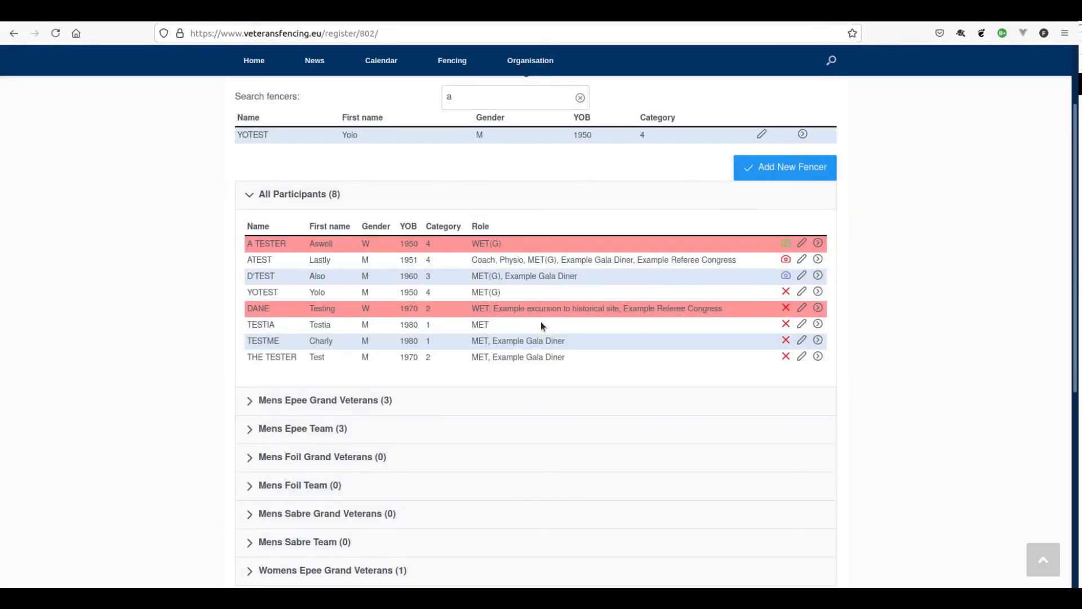
click(819, 324)
click(589, 273)
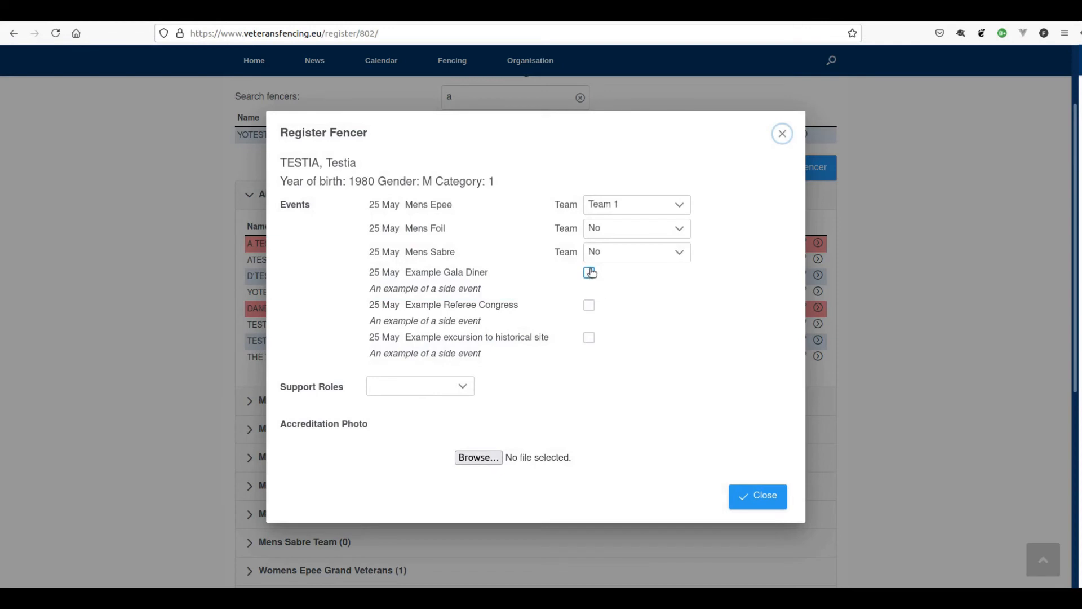
click(589, 305)
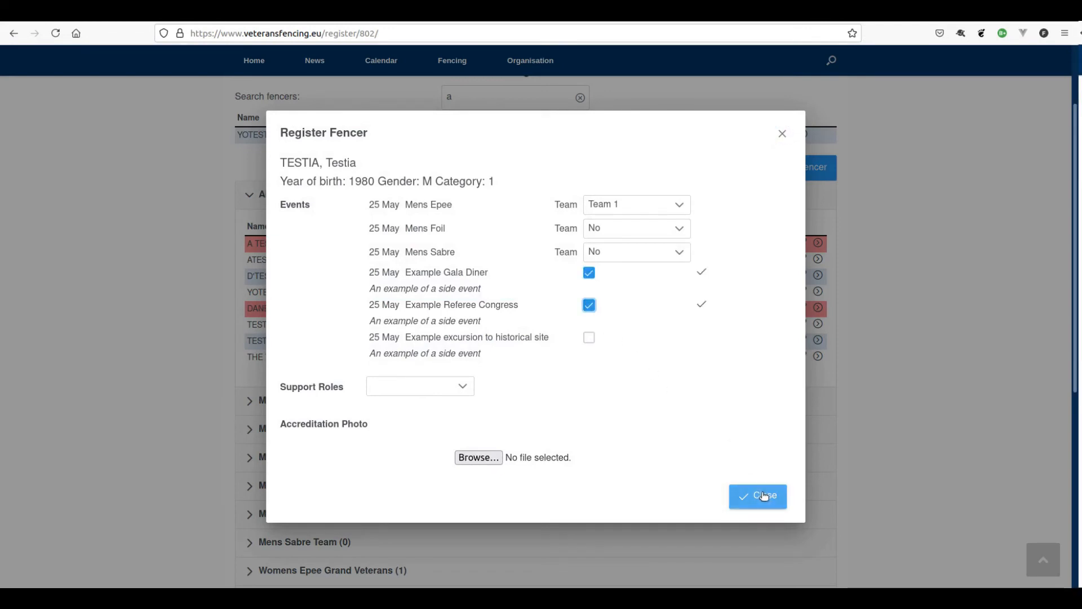
click(765, 496)
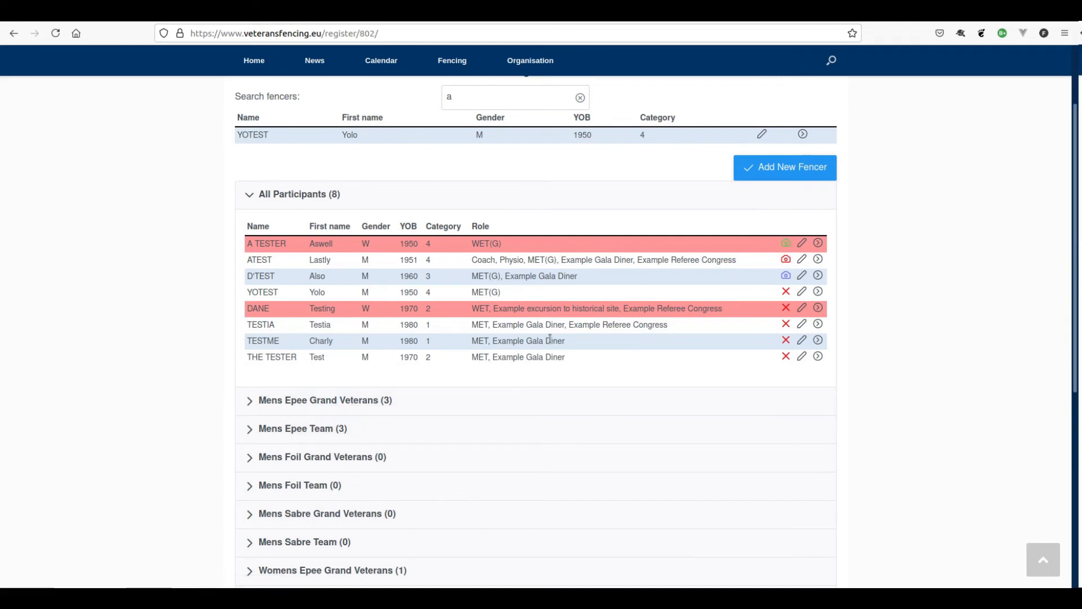
- Expand the Example Gala Diner, Example Referee Congress and historical site excursion attendee lists
scroll(205, 415, down, 3)
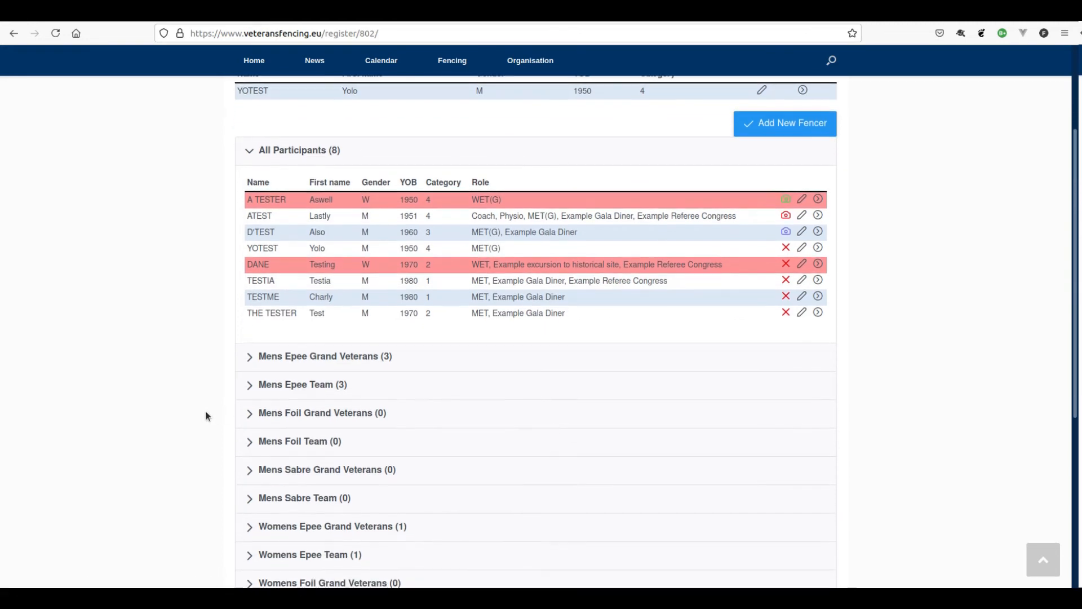
scroll(203, 416, down, 5)
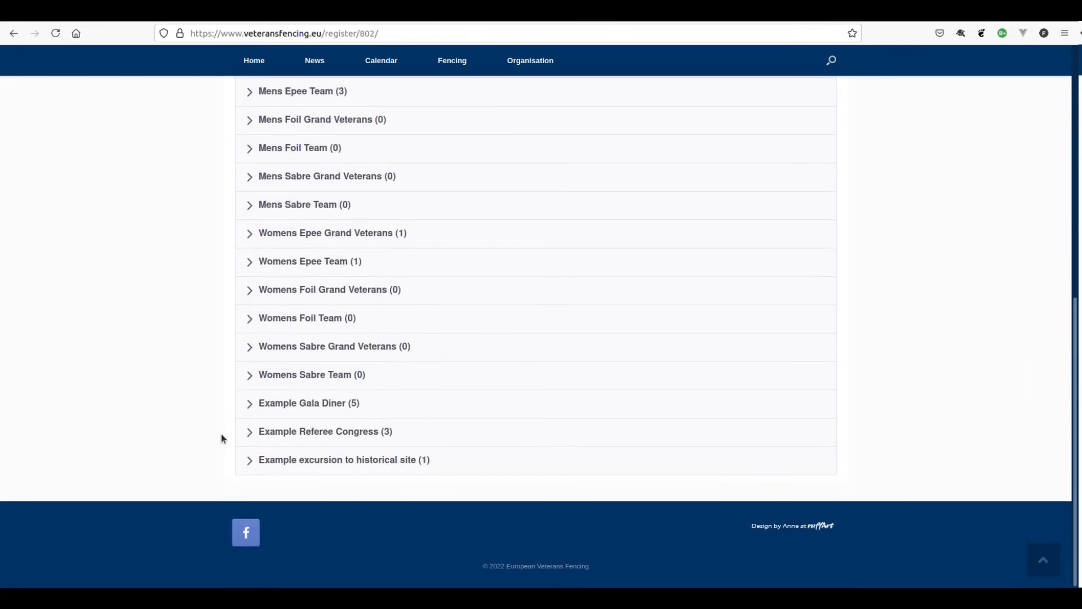
click(248, 404)
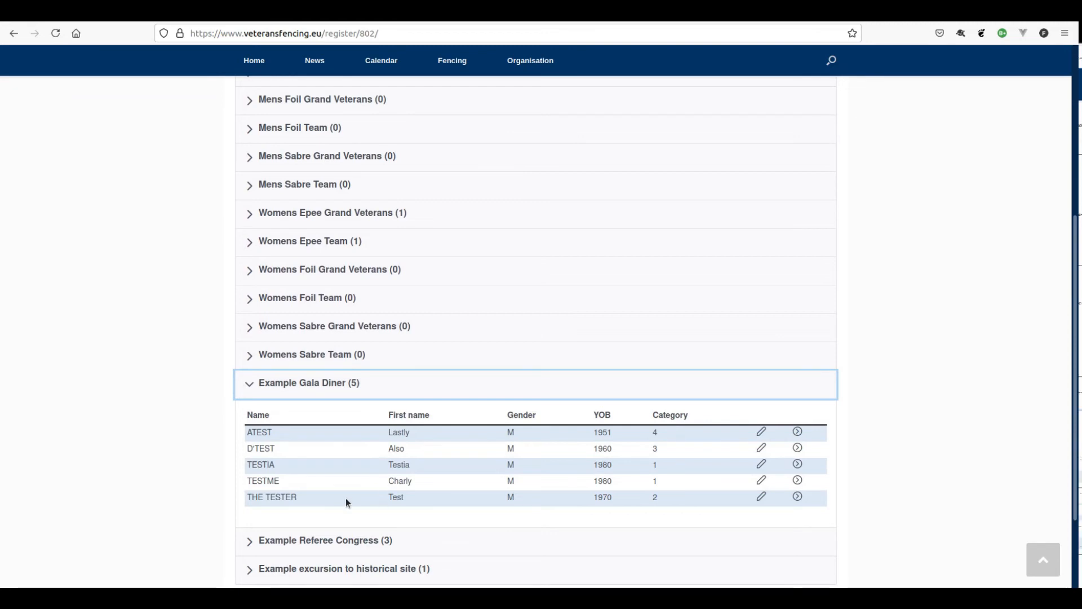
scroll(212, 484, down, 3)
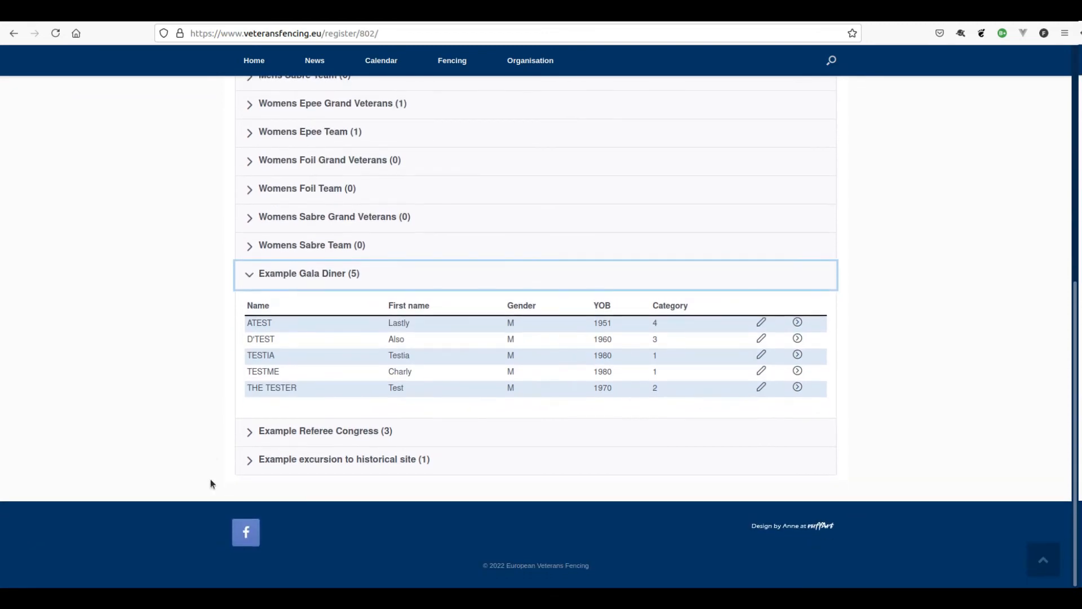
click(251, 430)
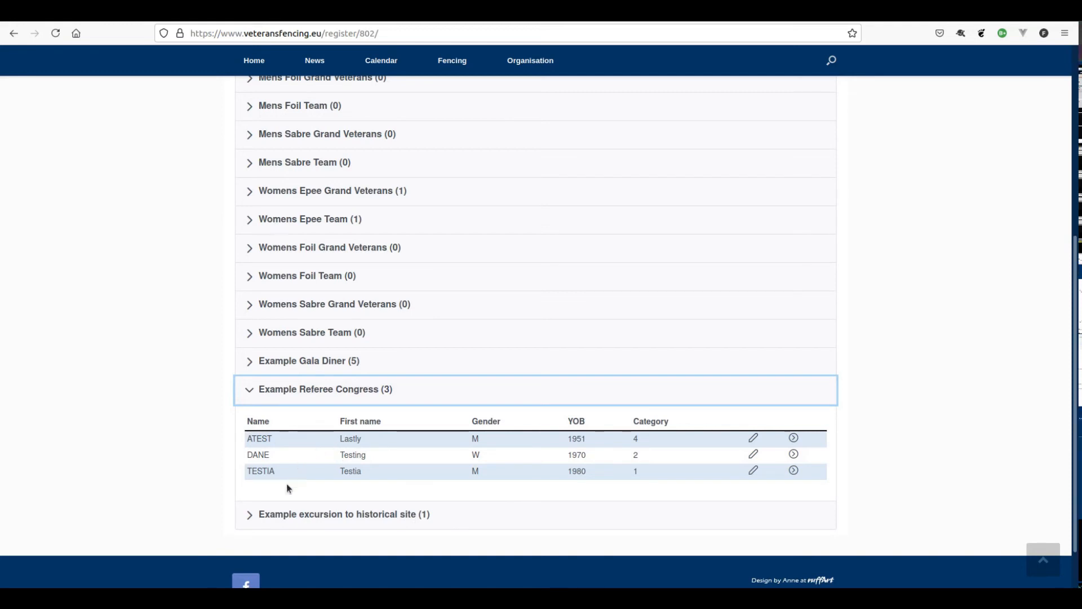
click(247, 514)
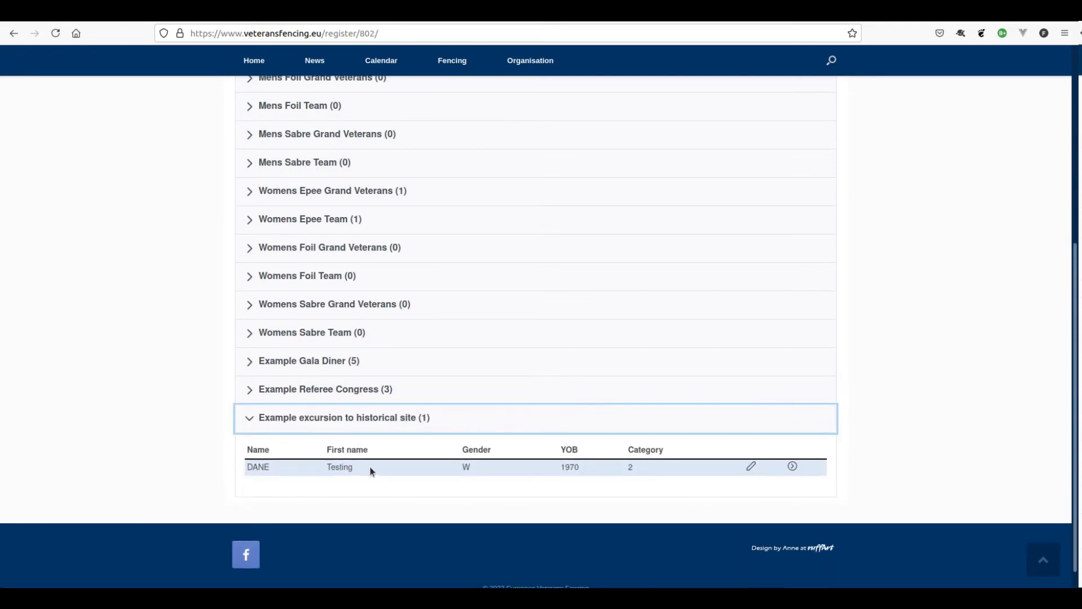
scroll(397, 448, up, 5)
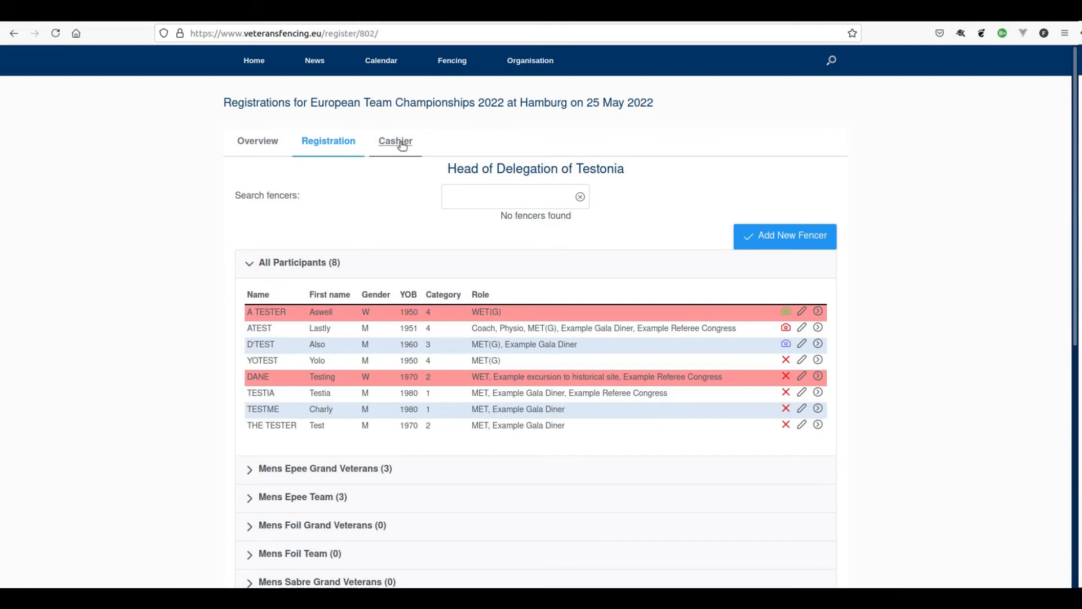
- Switch to the Cashier view listing each fencer's fee and the € 920.00 group costs
click(402, 146)
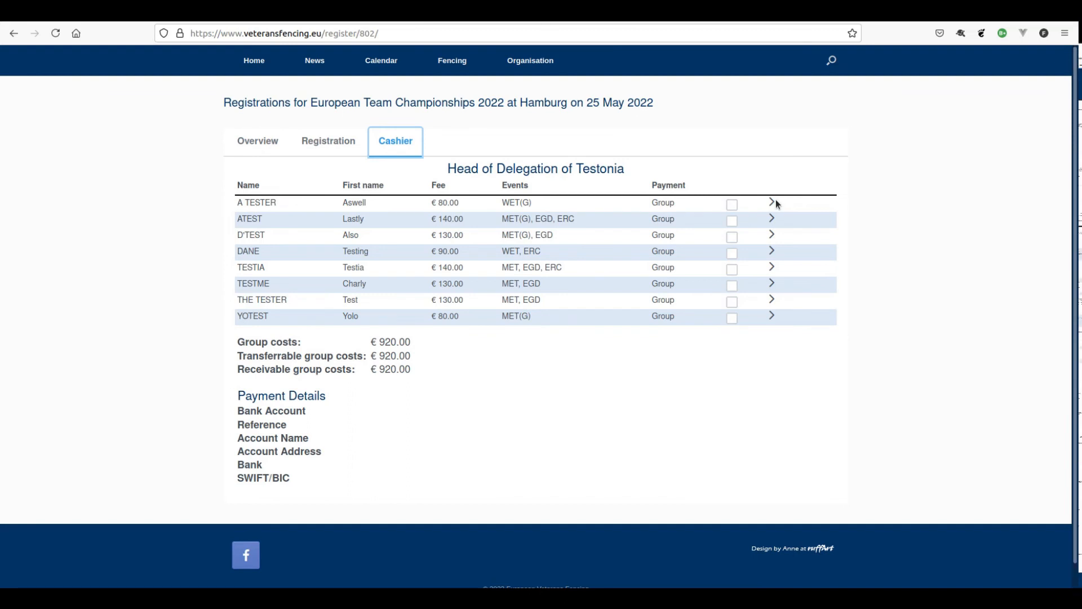
- Mark the first, fourth and last fencers' fees paid and expand the second fencer's event fees
click(734, 206)
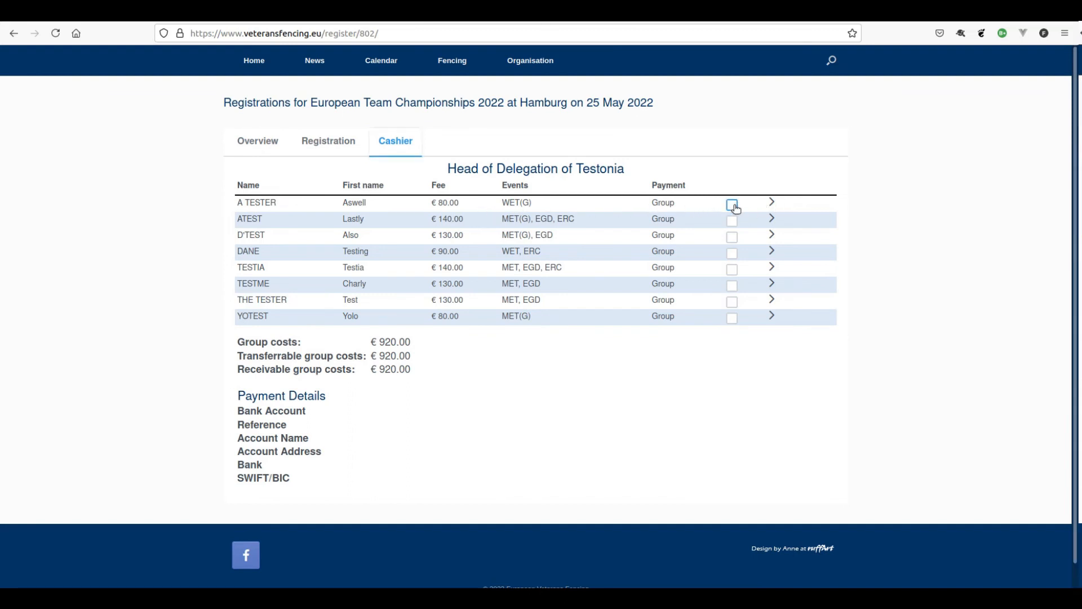
click(732, 253)
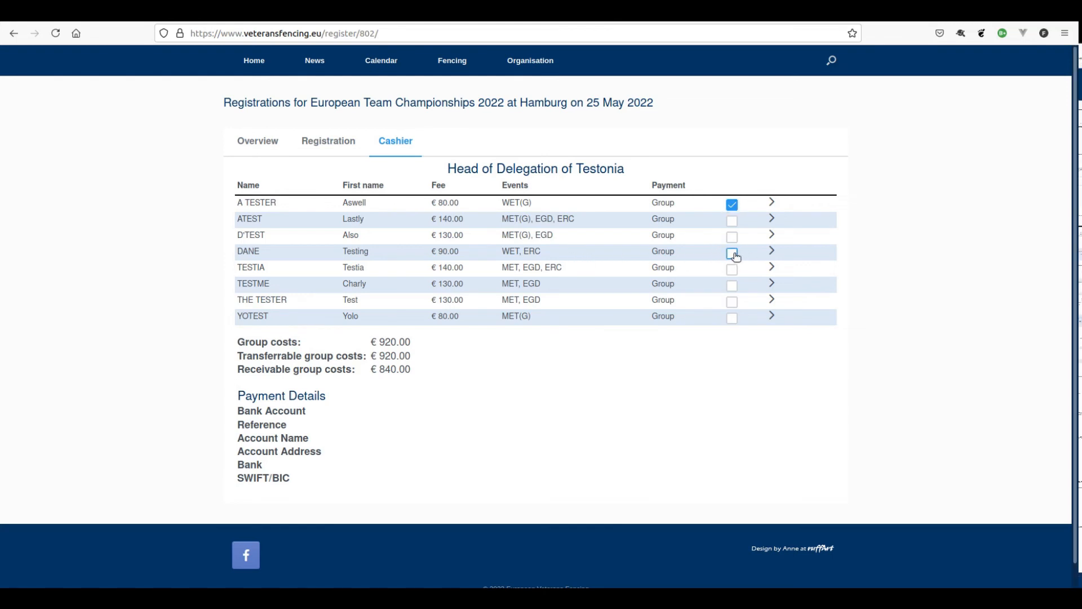
click(733, 319)
drag(376, 369, 410, 369)
click(419, 375)
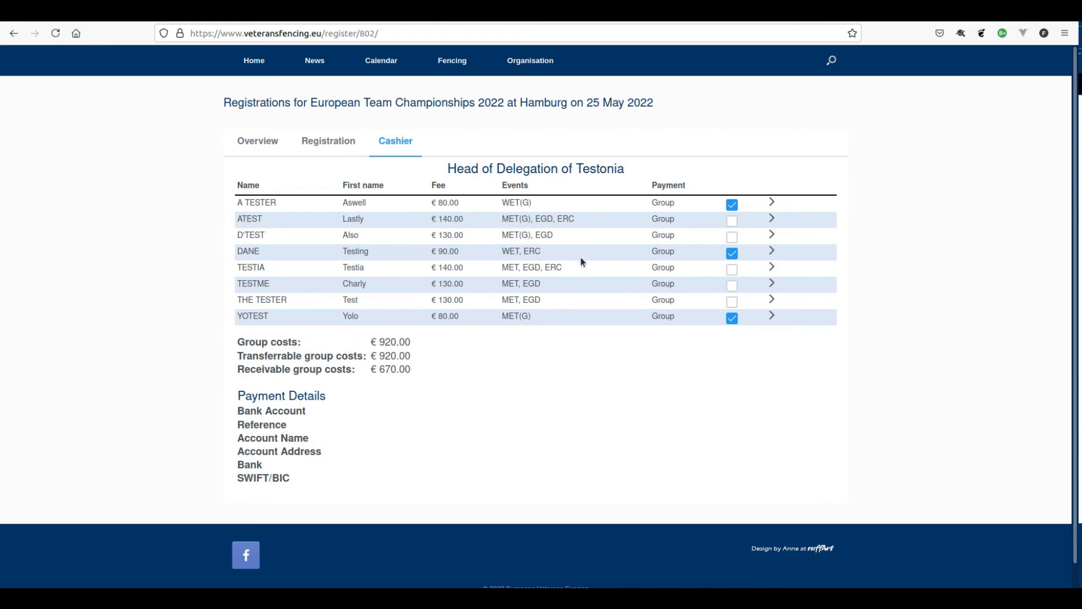
click(772, 220)
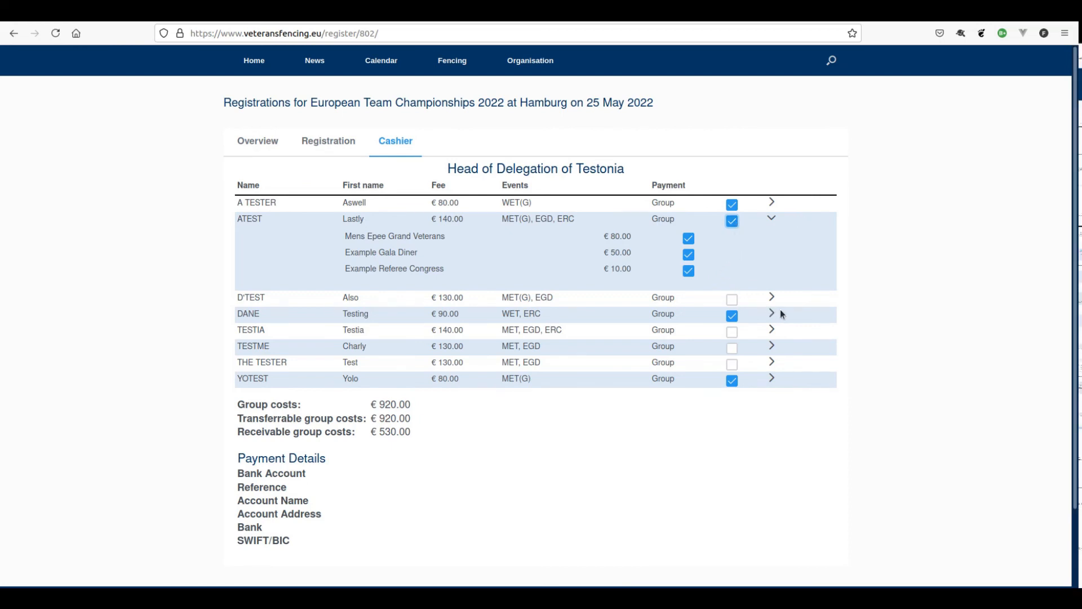
- Pay only the third fencer's € 80.00 Mens Epee Grand Veterans fee, leaving the Gala Diner unpaid
click(772, 296)
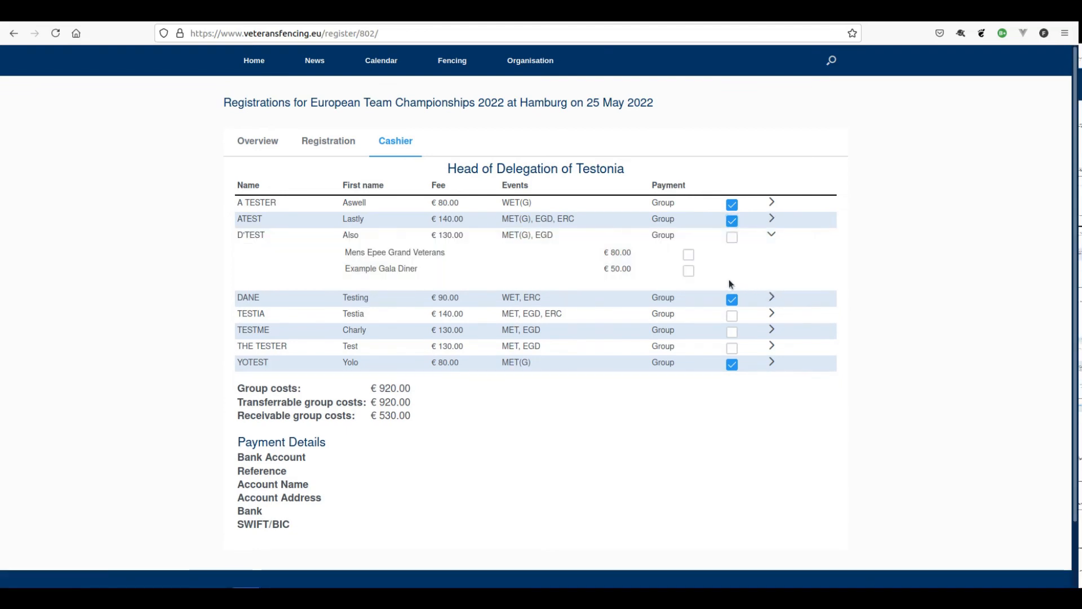
click(689, 254)
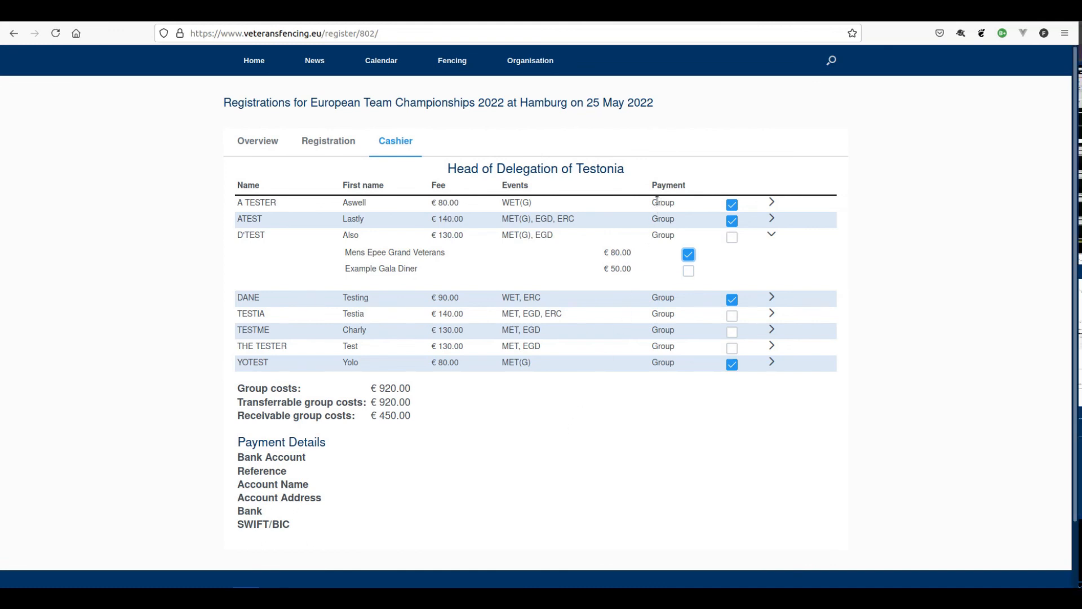
drag(674, 204, 653, 202)
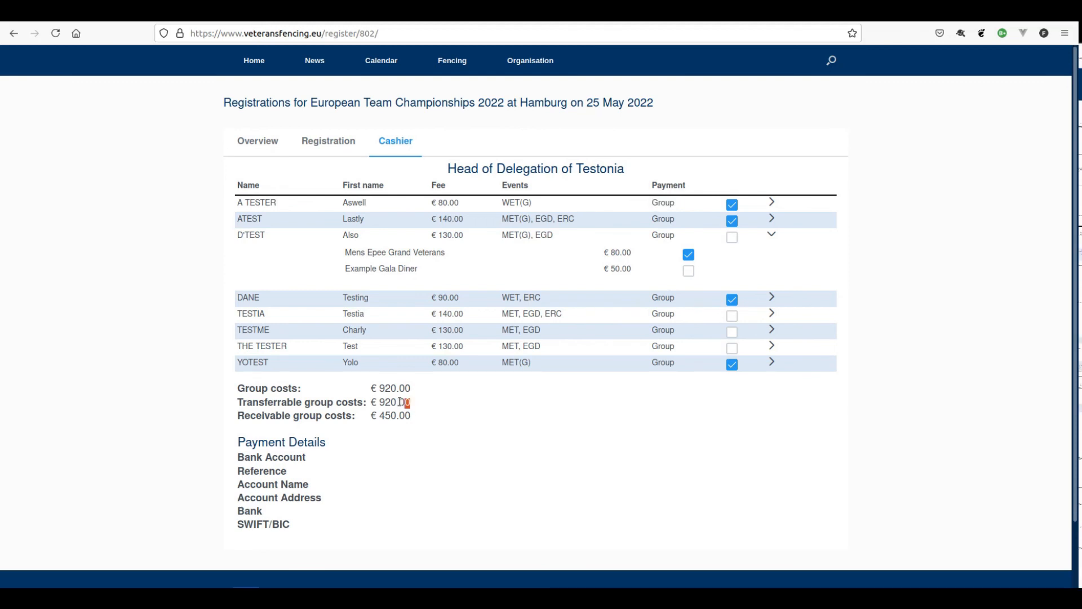
drag(413, 403, 370, 402)
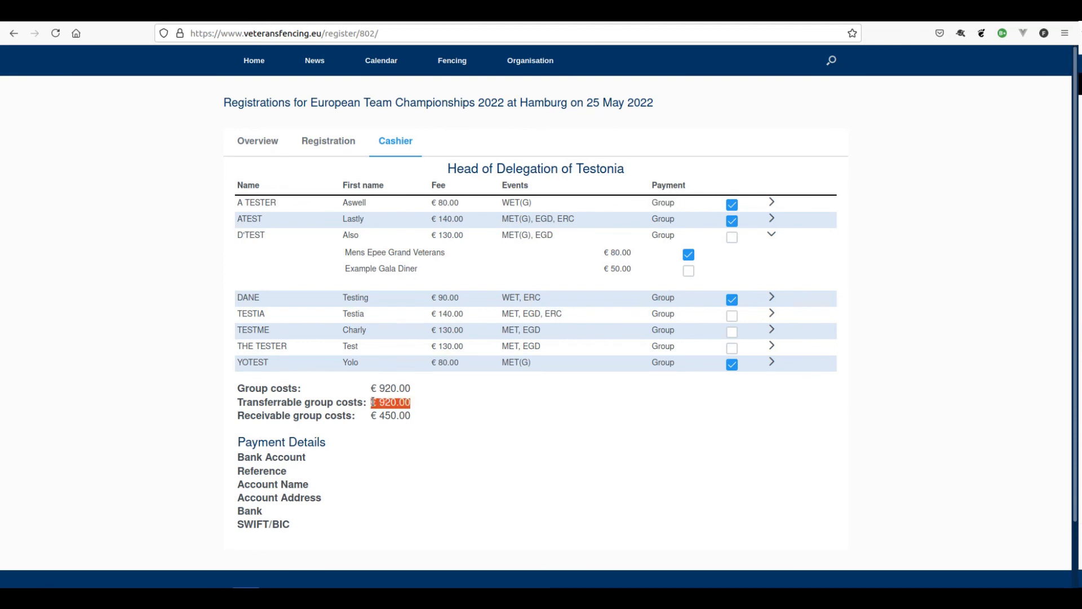
click(414, 401)
drag(414, 401, 378, 403)
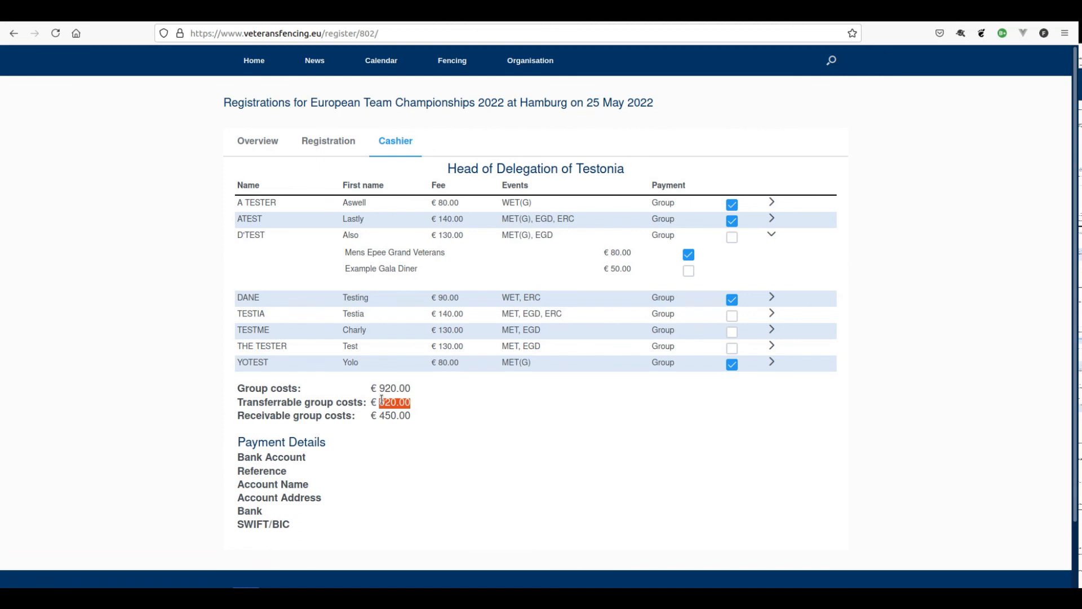
click(426, 404)
- Mark the fifth, sixth and seventh fencers' fees paid, then show the per-country Overview
click(730, 316)
click(732, 334)
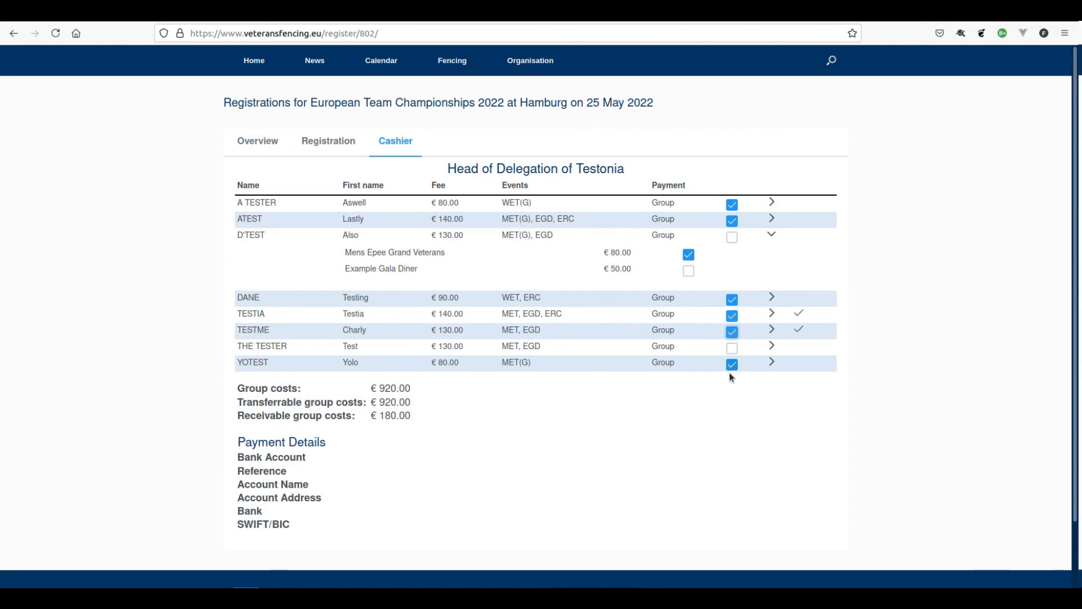
click(736, 349)
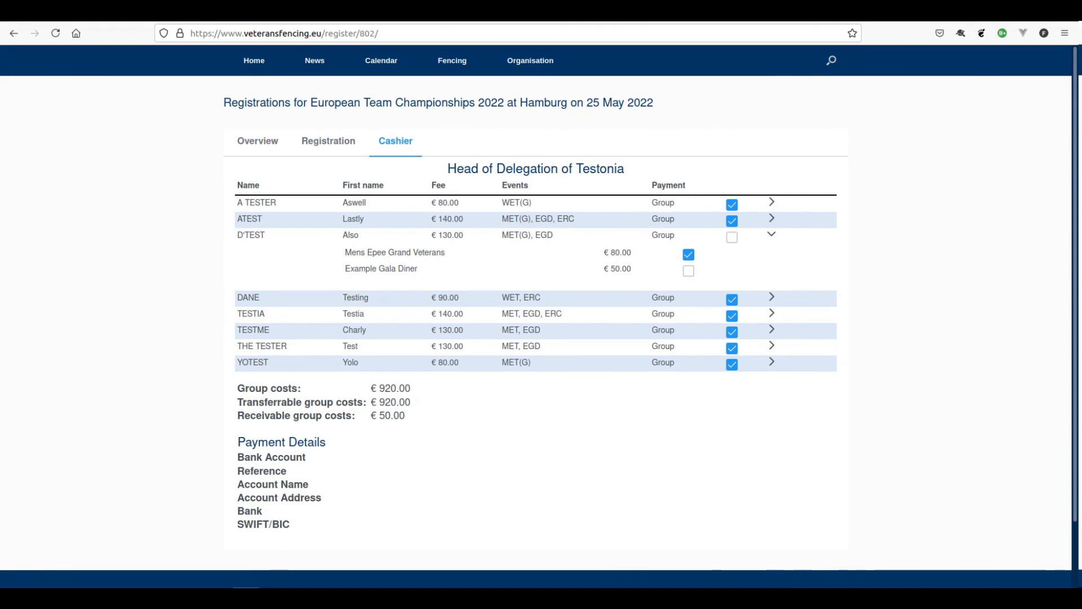
click(264, 144)
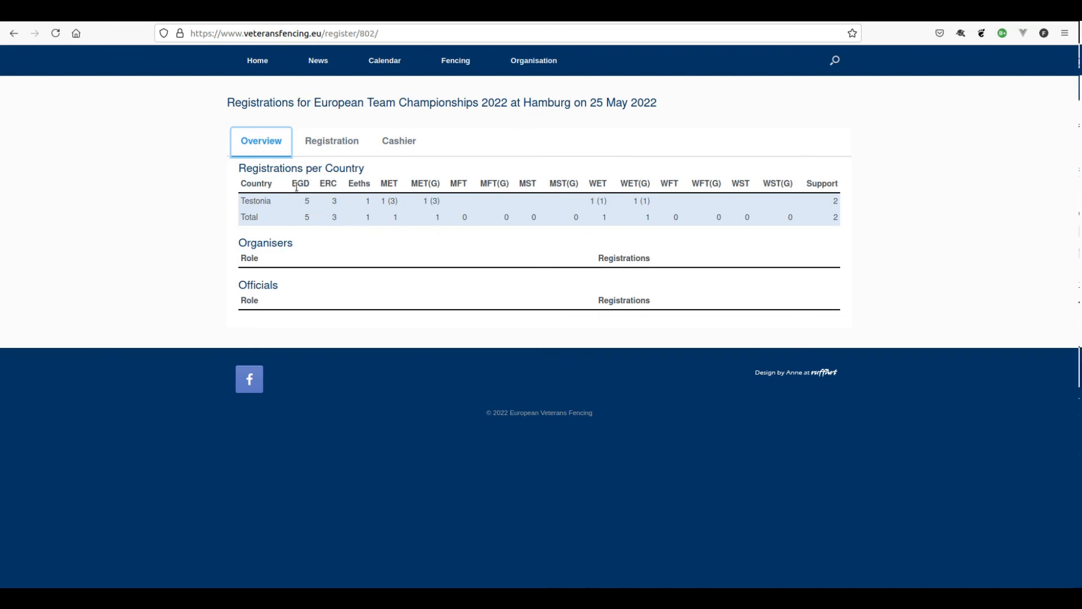
click(361, 184)
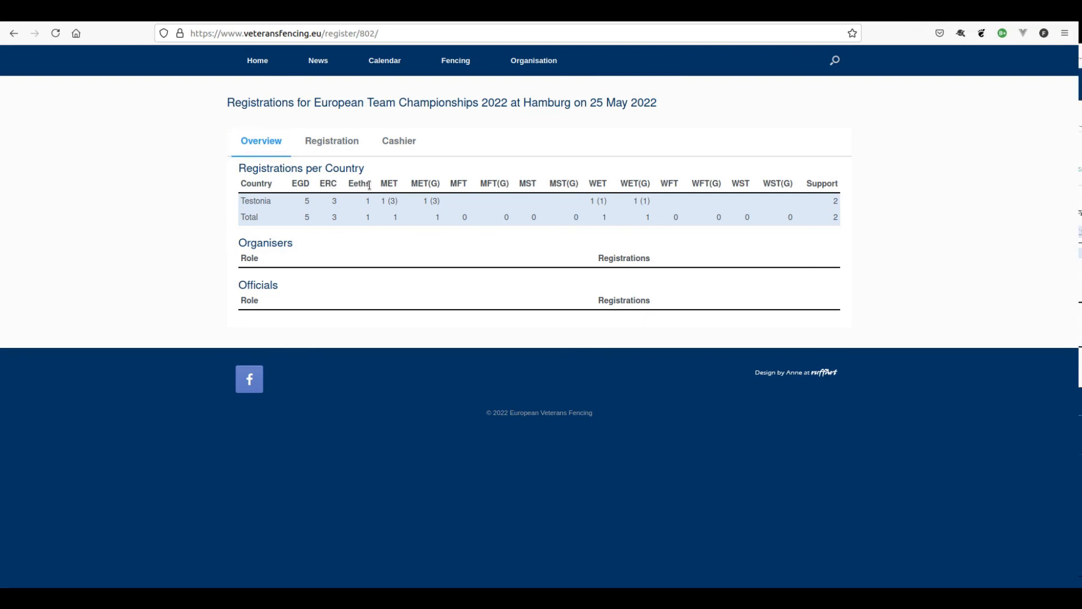